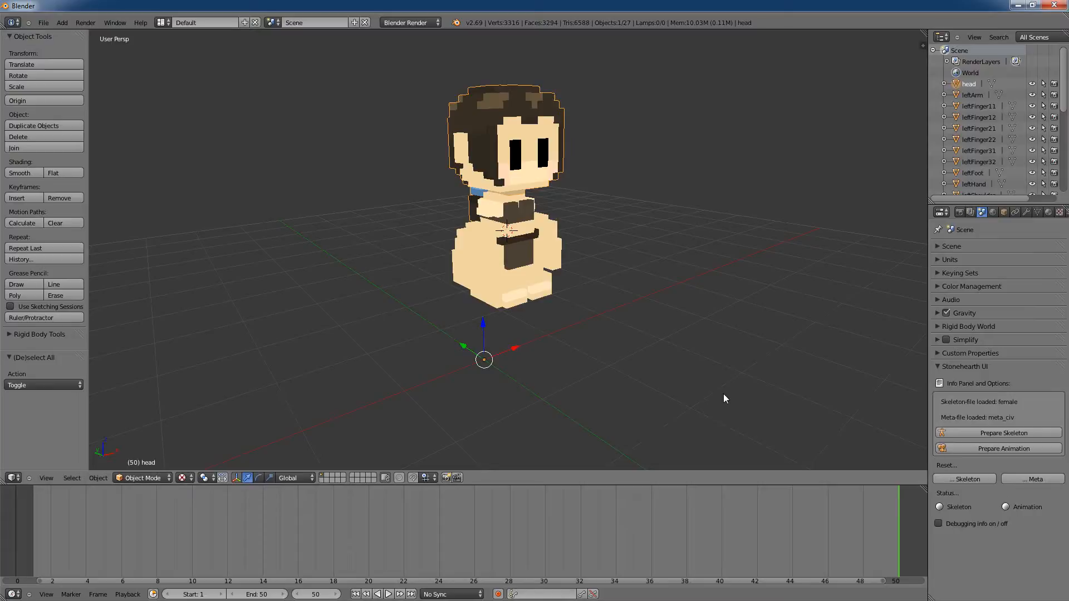
{"action": "middle_click_drag", "start_coordinate": [673, 382], "coordinate": [774, 367]}
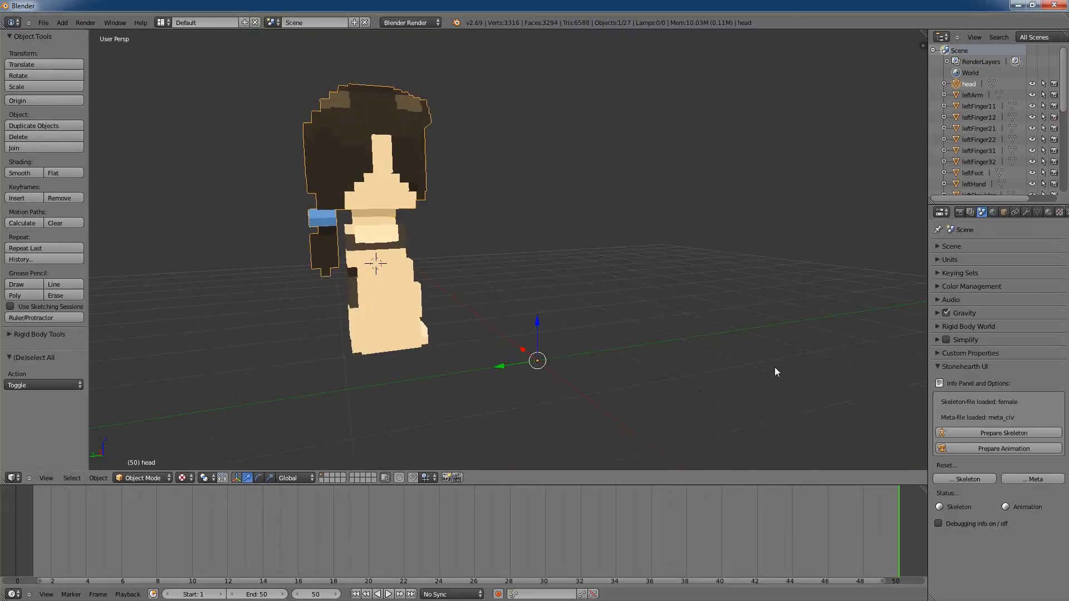
{"action": "middle_click_drag", "start_coordinate": [425, 373], "coordinate": [656, 335]}
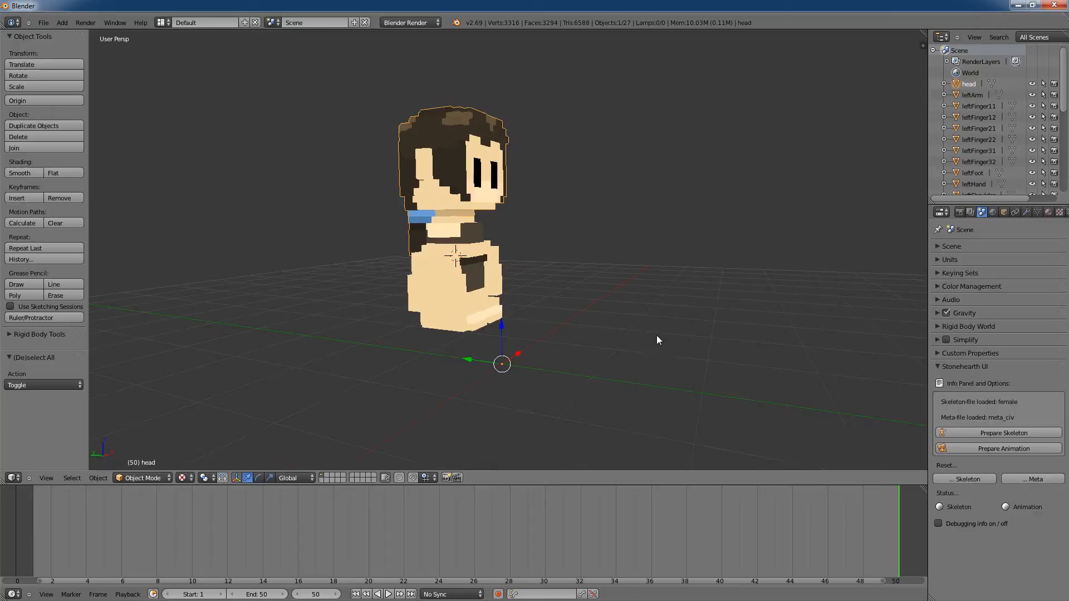
{"action": "middle_click_drag", "start_coordinate": [603, 363], "coordinate": [611, 366]}
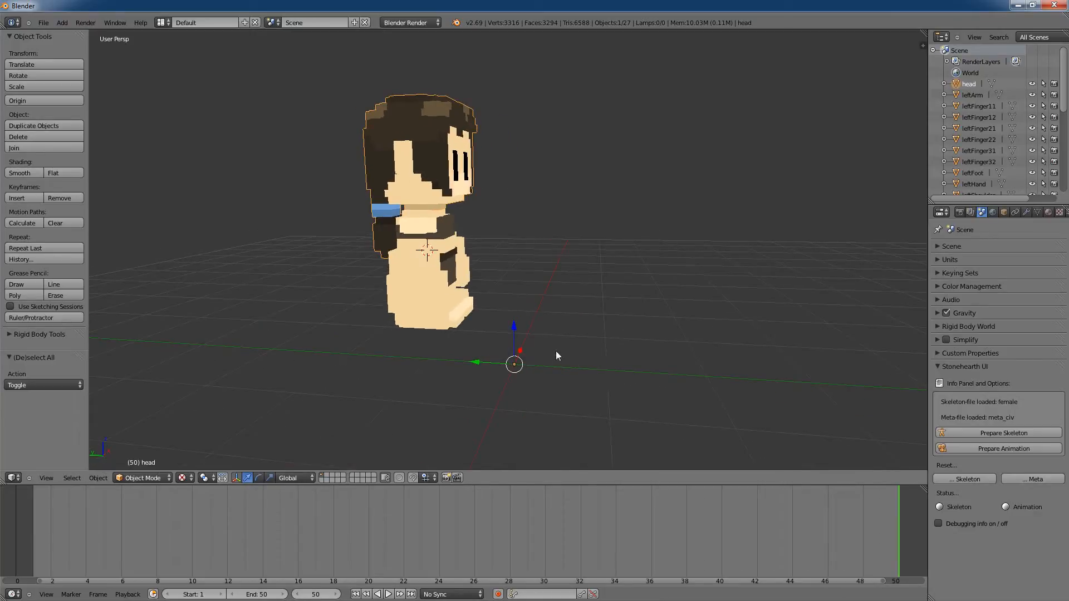
{"action": "middle_click_drag", "start_coordinate": [659, 334], "coordinate": [572, 381]}
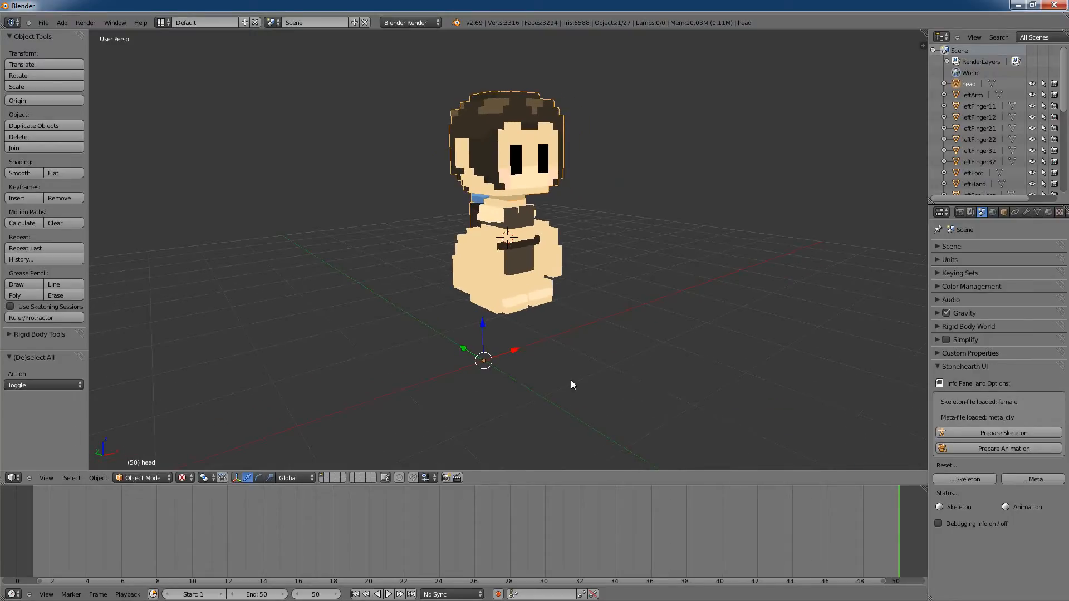
{"action": "middle_click_drag", "start_coordinate": [377, 403], "coordinate": [482, 402]}
{"action": "middle_click_drag", "start_coordinate": [625, 372], "coordinate": [603, 364]}
Step: Try moving the torso and the pelvis independently of the rest of the character
{"action": "right_click", "coordinate": [526, 272]}
{"action": "right_click", "coordinate": [528, 231]}
{"action": "key", "text": "g"}
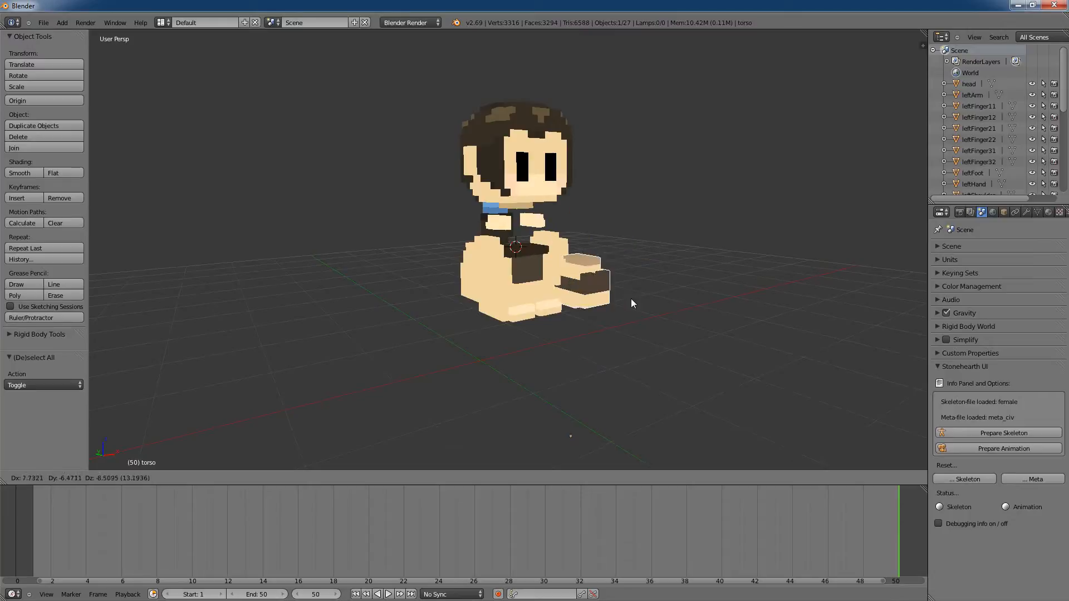
{"action": "right_click", "coordinate": [631, 298]}
{"action": "right_click", "coordinate": [534, 269]}
{"action": "key", "text": "g"}
{"action": "right_click", "coordinate": [687, 297]}
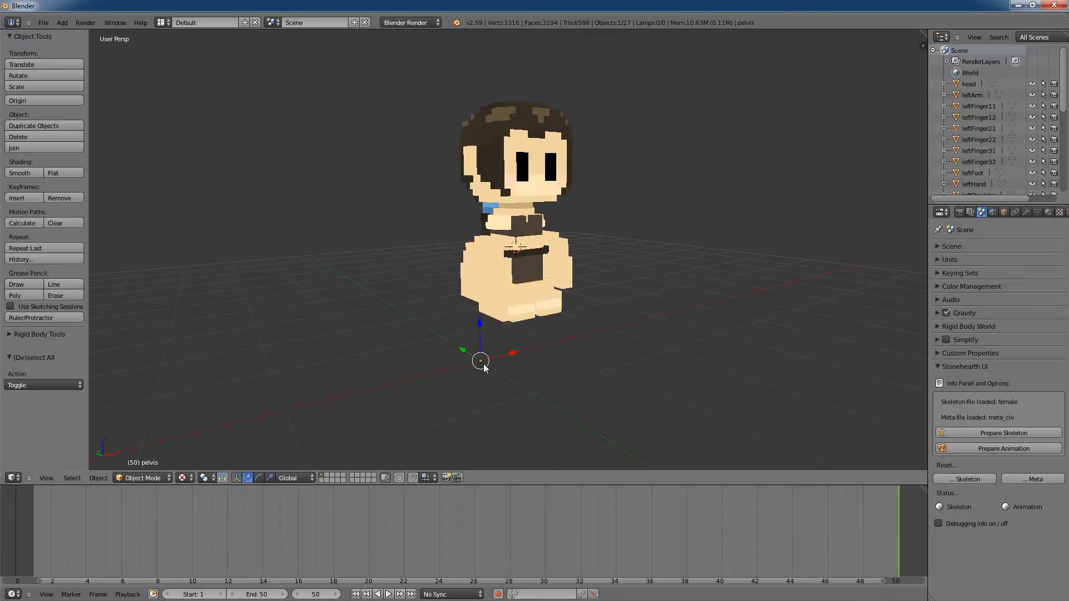
Step: Prepare the character's skeleton with the Stonehearth tools and expand root and bodyPosition in the scene hierarchy
{"action": "middle_click_drag", "start_coordinate": [623, 332], "coordinate": [482, 275]}
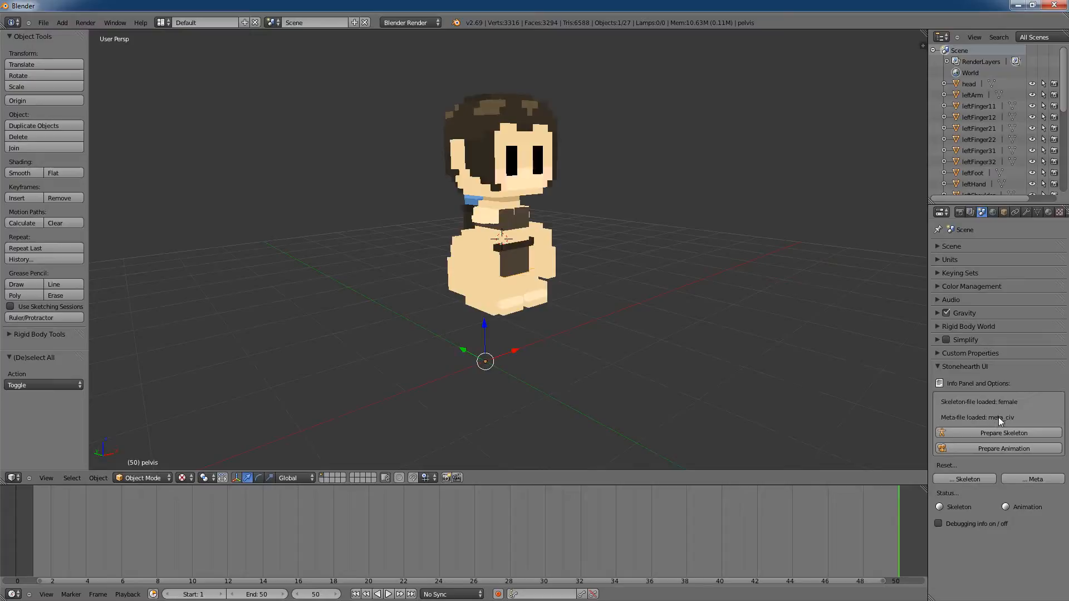
{"action": "left_click", "coordinate": [972, 432]}
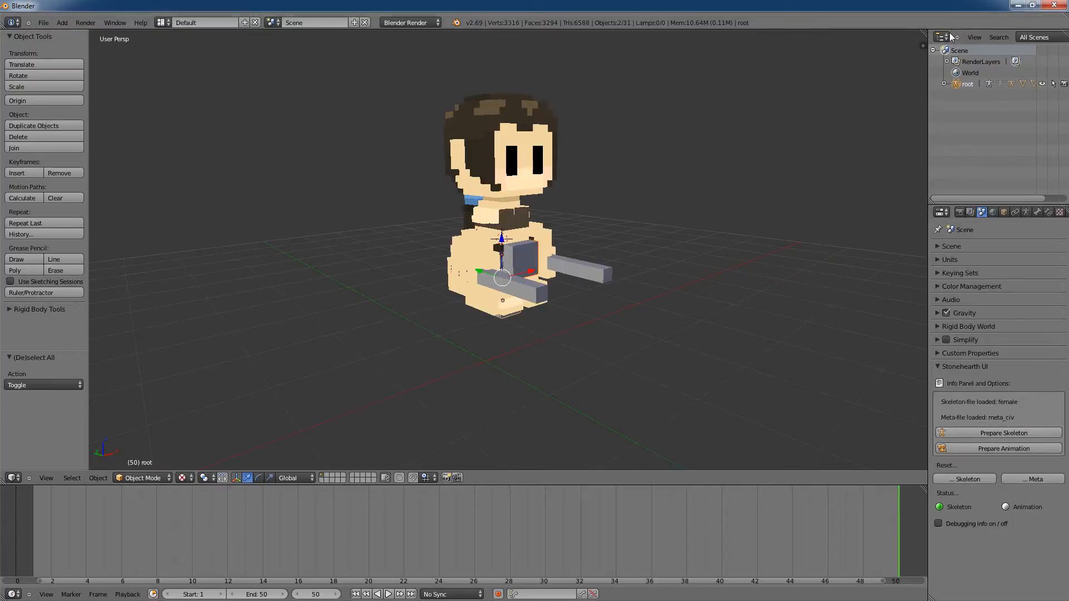
{"action": "left_click", "coordinate": [943, 84]}
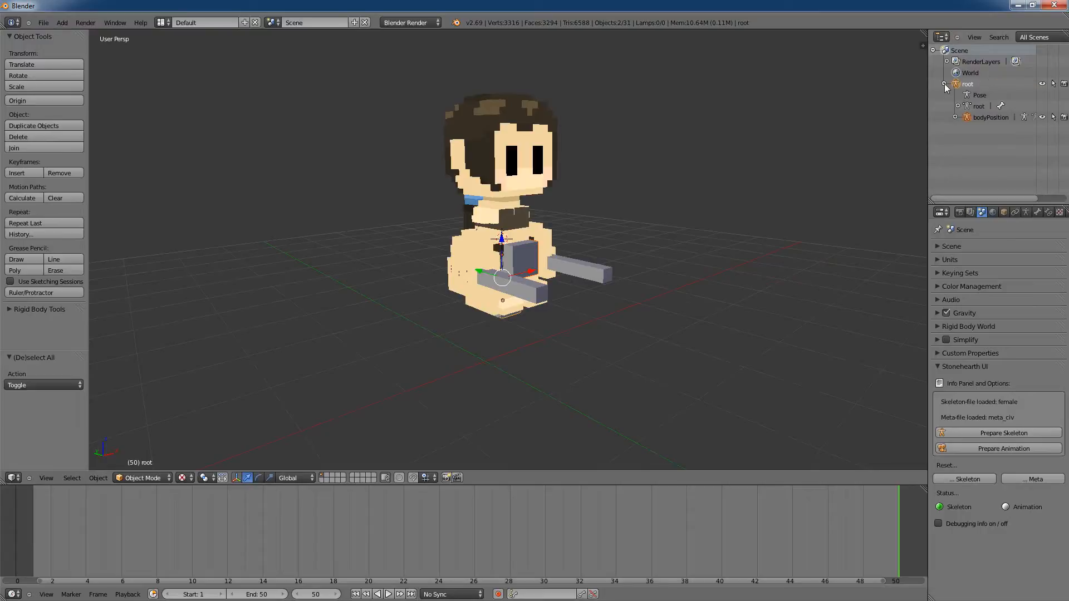
{"action": "left_click", "coordinate": [956, 117]}
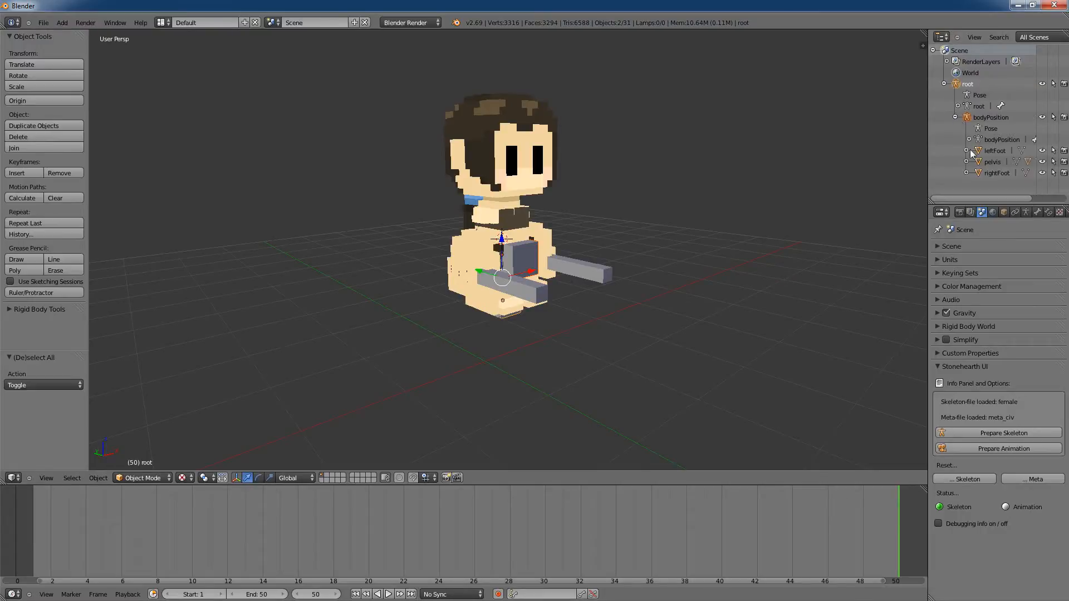
Step: Prepare the animation for the character with the Stonehearth tools
{"action": "middle_click_drag", "start_coordinate": [641, 410], "coordinate": [784, 439]}
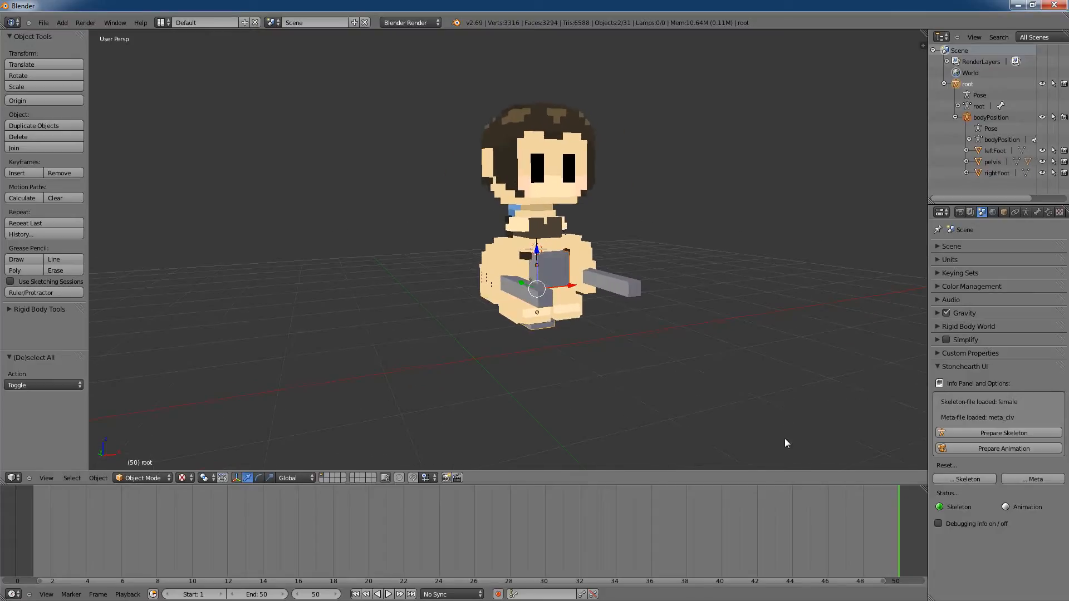
{"action": "left_click", "coordinate": [991, 448]}
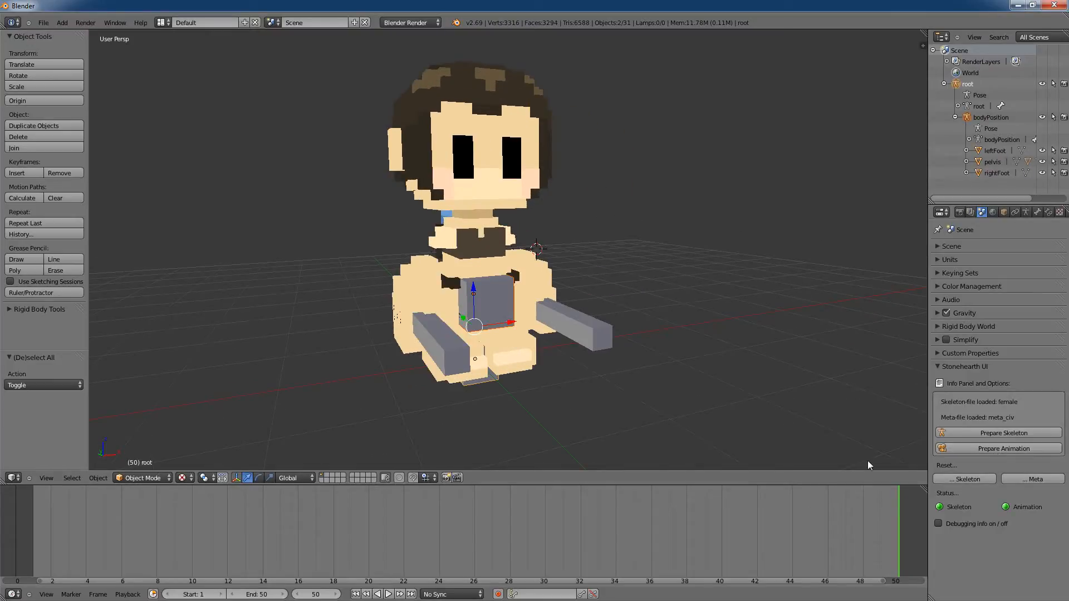
{"action": "scroll", "coordinate": [681, 350], "scroll_direction": "down", "scroll_amount": 5}
{"action": "middle_click_drag", "start_coordinate": [729, 362], "coordinate": [627, 339]}
{"action": "scroll", "coordinate": [624, 344], "scroll_direction": "up", "scroll_amount": 3}
{"action": "middle_click_drag", "start_coordinate": [608, 379], "coordinate": [643, 377]}
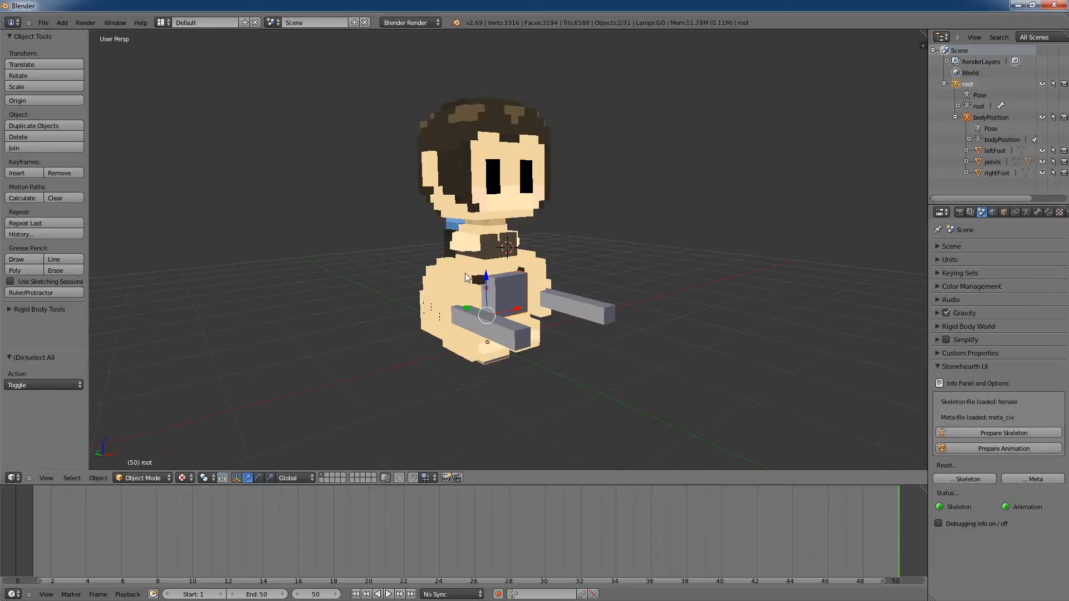
Step: Select the torso and examine the child objects under leftFoot and pelvis in the scene hierarchy
{"action": "right_click", "coordinate": [484, 274]}
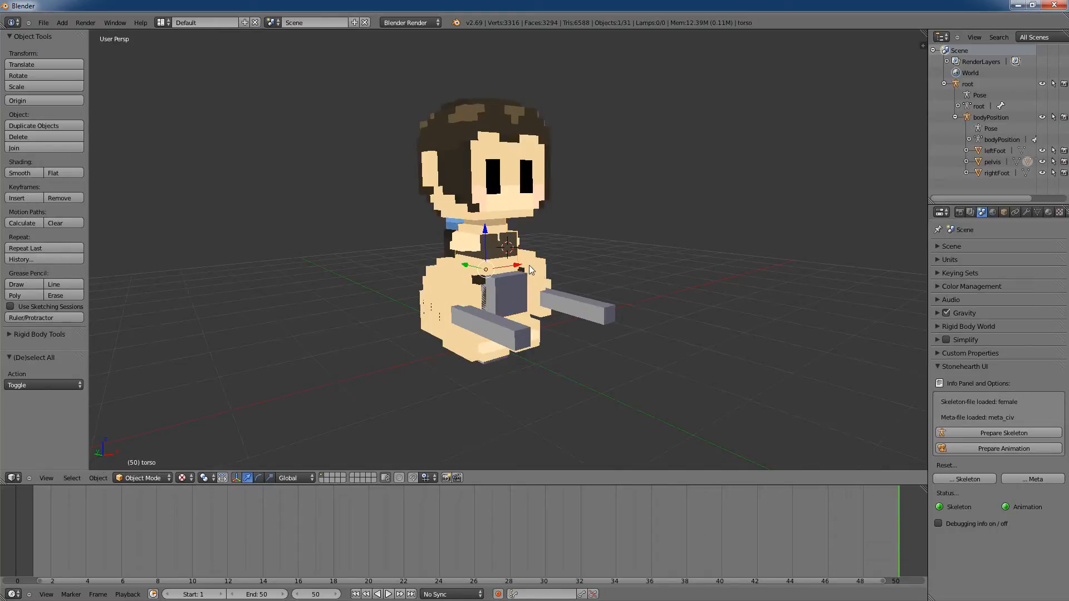
{"action": "middle_click_drag", "start_coordinate": [694, 387], "coordinate": [586, 410]}
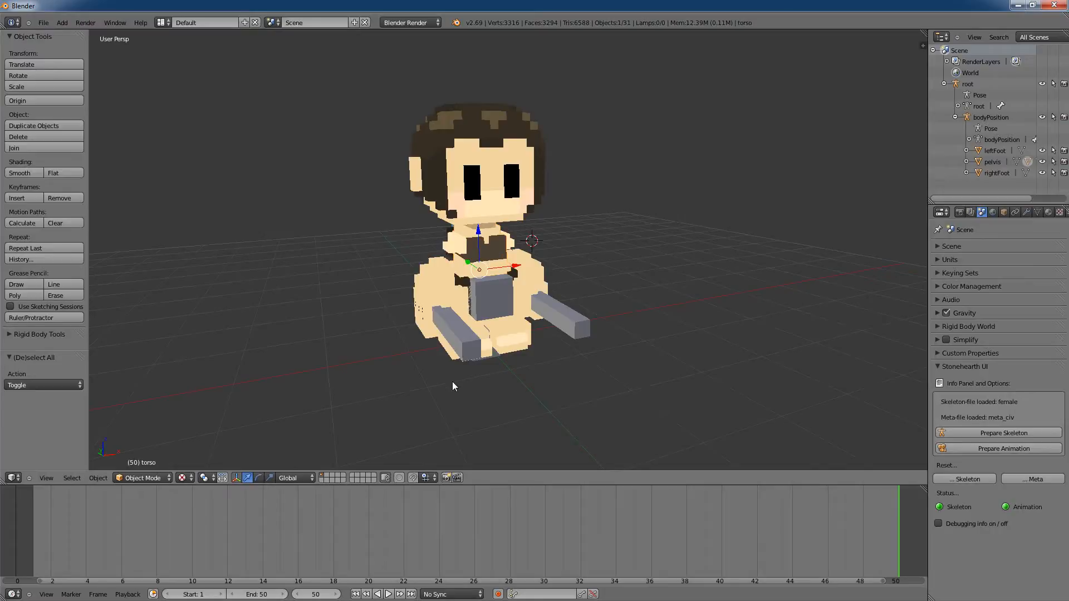
{"action": "middle_click_drag", "start_coordinate": [601, 410], "coordinate": [594, 387]}
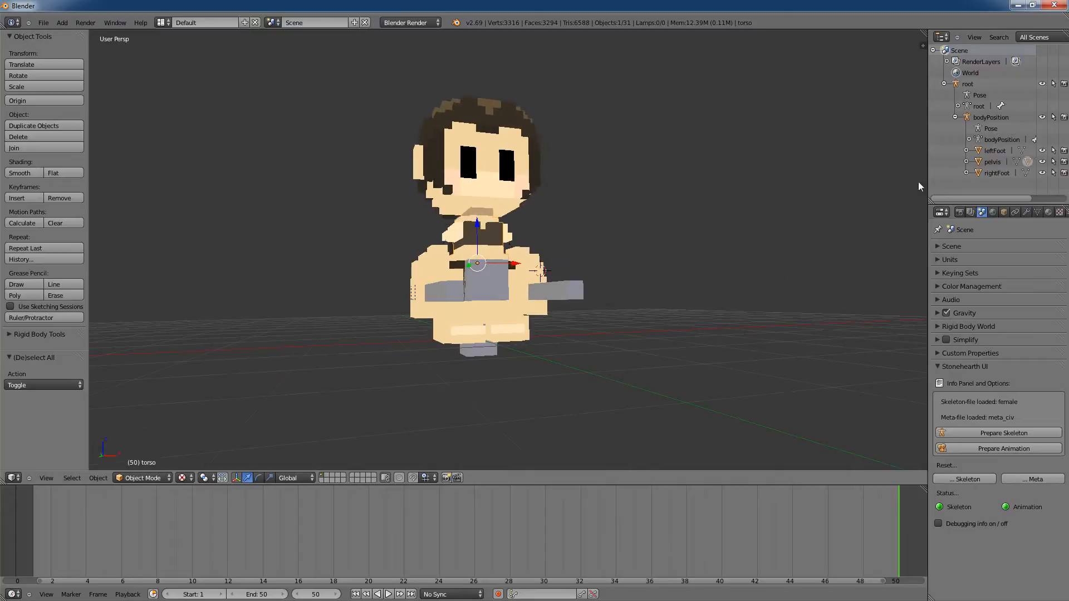
{"action": "left_click", "coordinate": [966, 151]}
{"action": "left_click", "coordinate": [967, 173]}
{"action": "left_click", "coordinate": [966, 173]}
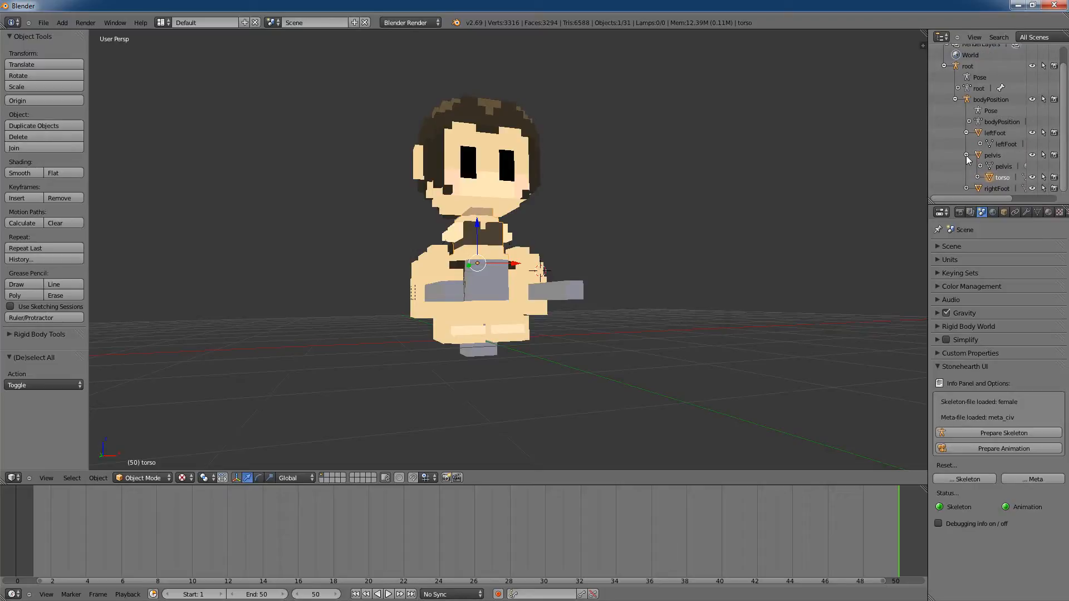
{"action": "left_click", "coordinate": [966, 151]}
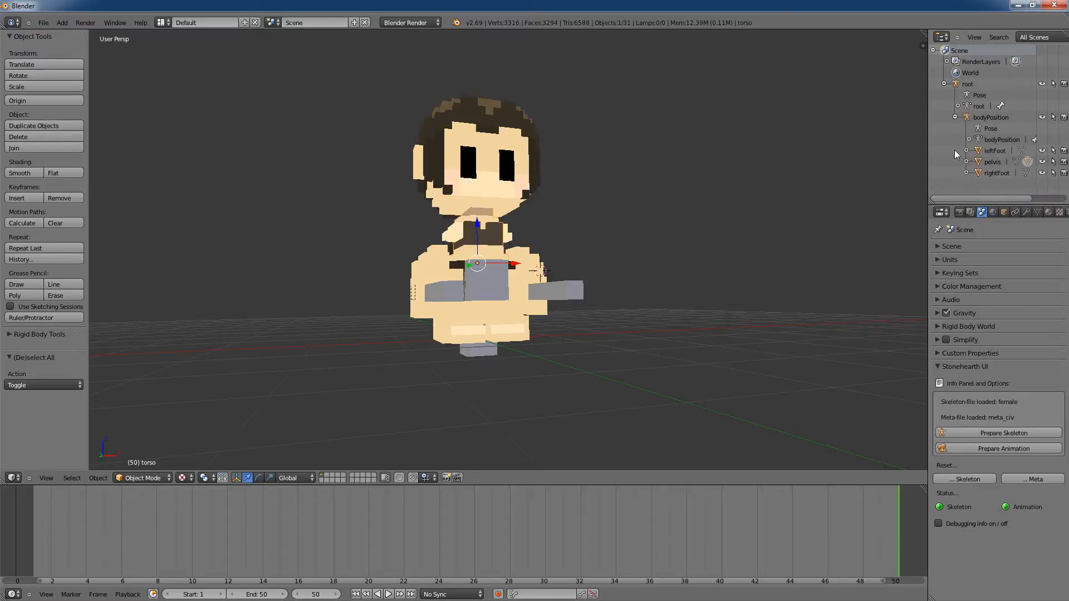
Step: Set the timeline's current frame to 1
{"action": "middle_click_drag", "start_coordinate": [676, 283], "coordinate": [683, 297]}
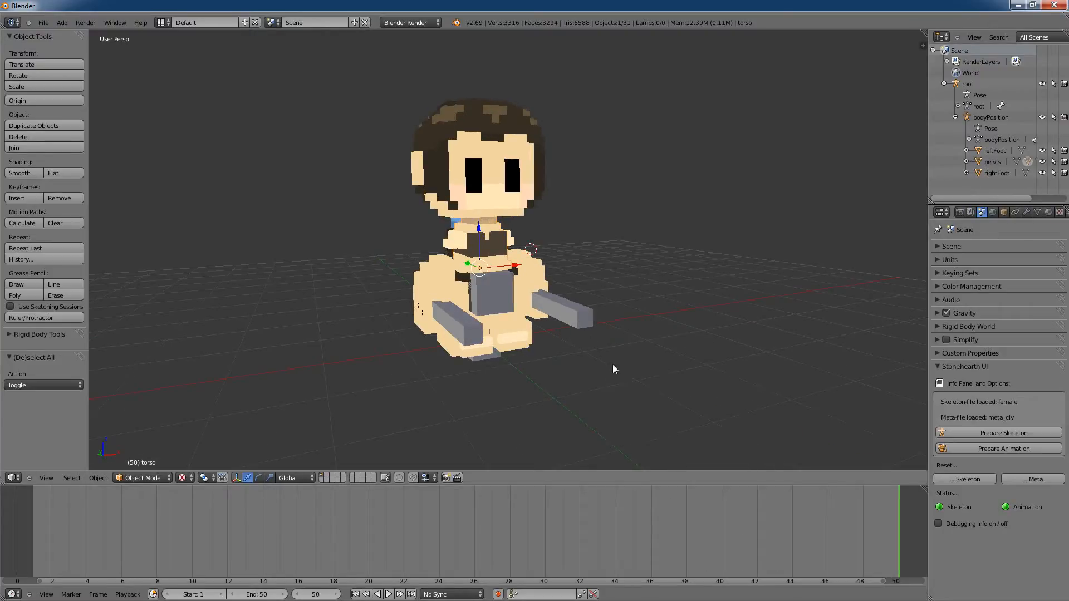
{"action": "middle_click_drag", "start_coordinate": [628, 342], "coordinate": [637, 346]}
{"action": "mouse_move", "coordinate": [609, 399]}
{"action": "middle_mouse_down"}
{"action": "mouse_move", "coordinate": [807, 396]}
{"action": "mouse_move", "coordinate": [658, 415]}
{"action": "mouse_move", "coordinate": [581, 405]}
{"action": "mouse_move", "coordinate": [627, 390]}
{"action": "middle_mouse_up"}
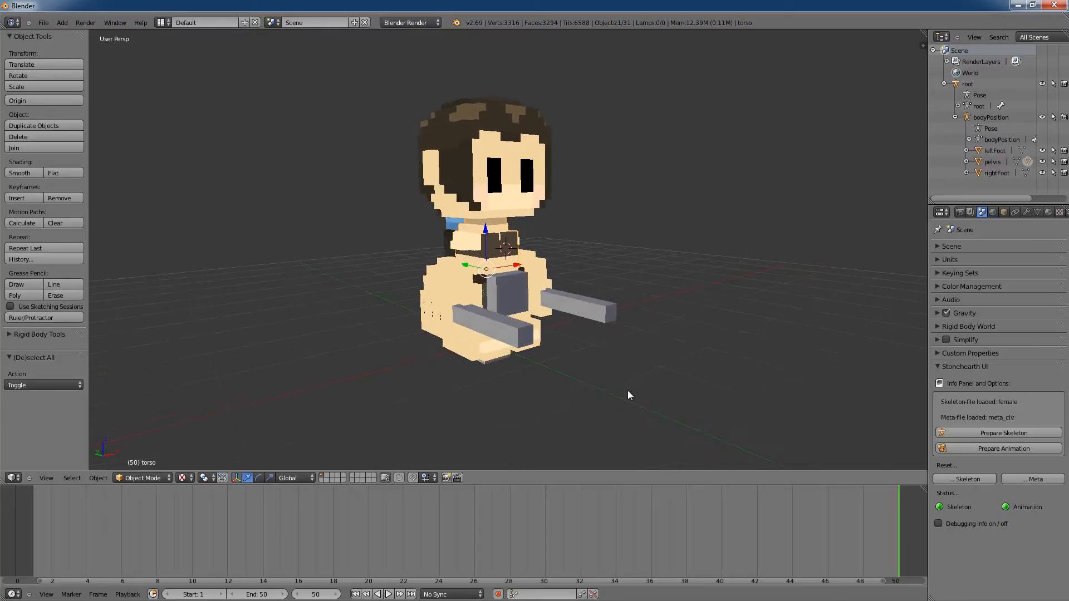
{"action": "left_click", "coordinate": [104, 532]}
{"action": "left_click_drag", "start_coordinate": [51, 535], "coordinate": [36, 535]}
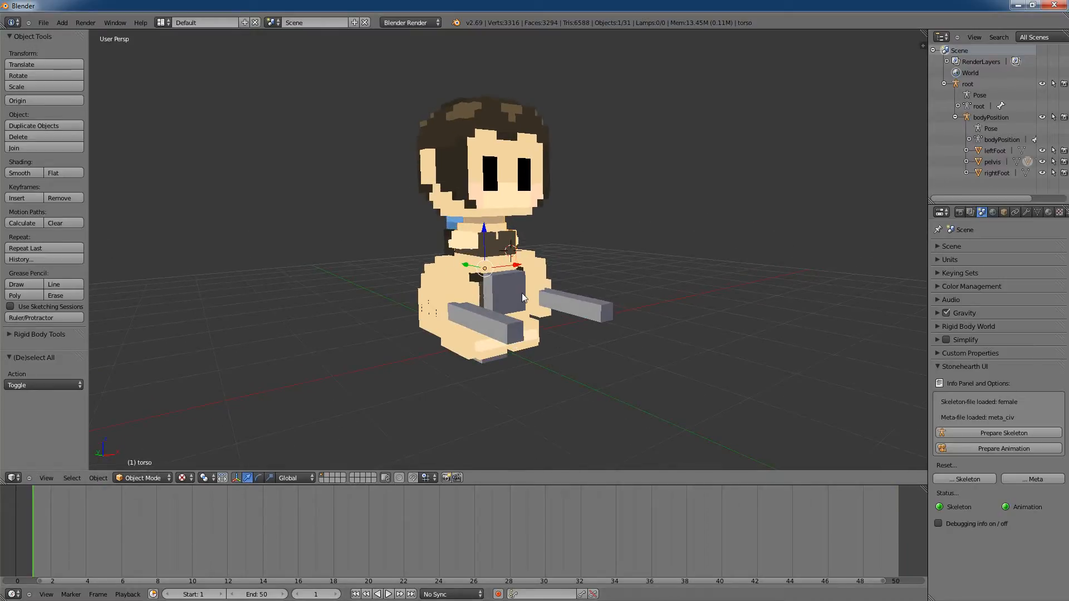
Step: Add a single-bone armature beside the character and scale it up about 16 times
{"action": "middle_click_drag", "start_coordinate": [703, 296], "coordinate": [703, 306]}
{"action": "left_click", "coordinate": [764, 315]}
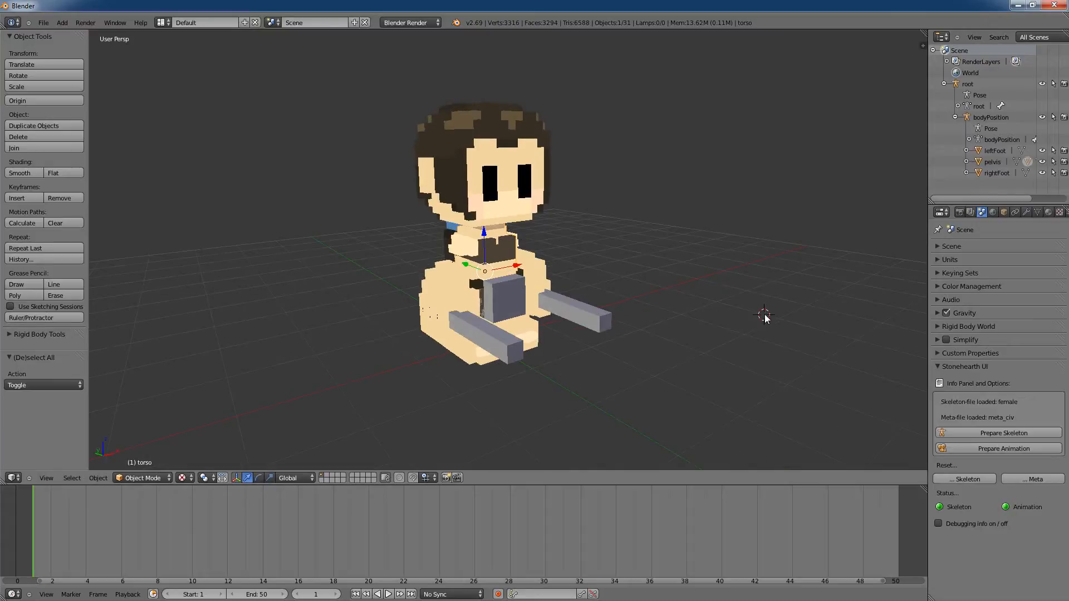
{"action": "left_click", "coordinate": [62, 24]}
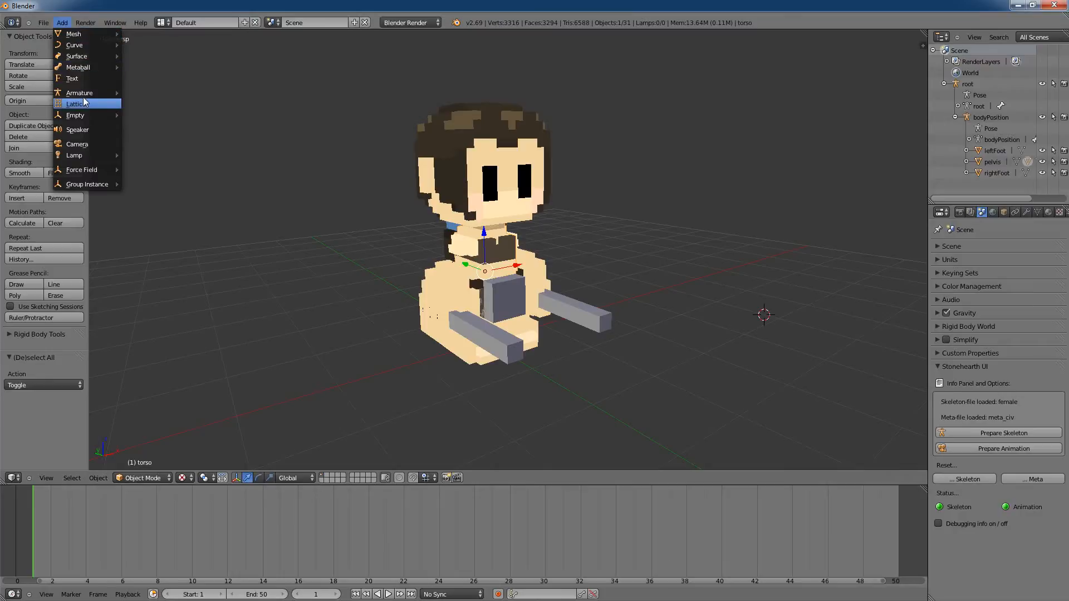
{"action": "mouse_move", "coordinate": [82, 95]}
{"action": "left_click", "coordinate": [138, 92]}
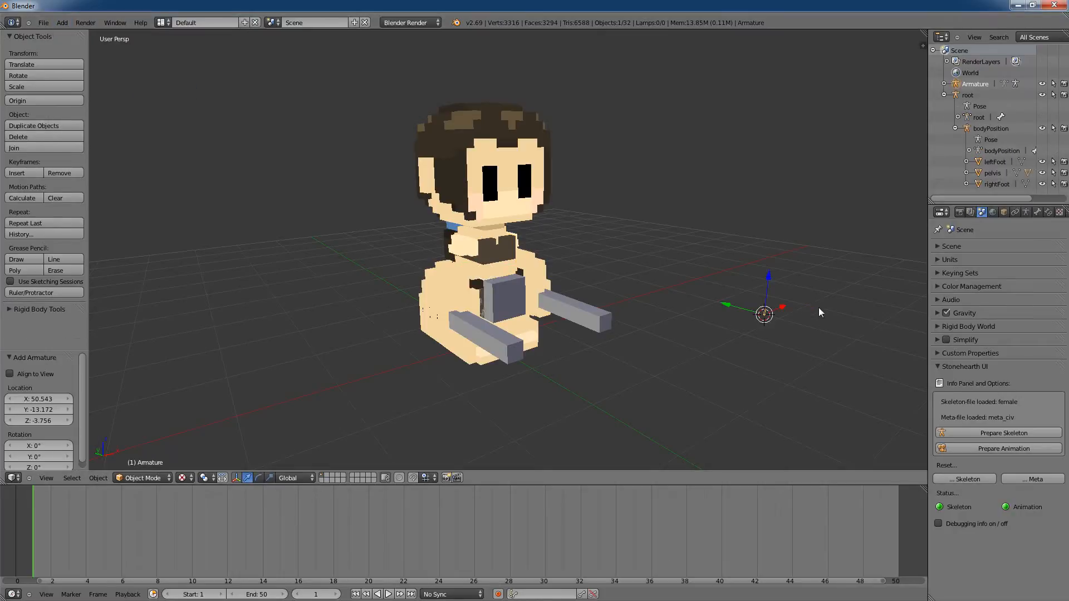
{"action": "key", "text": "s"}
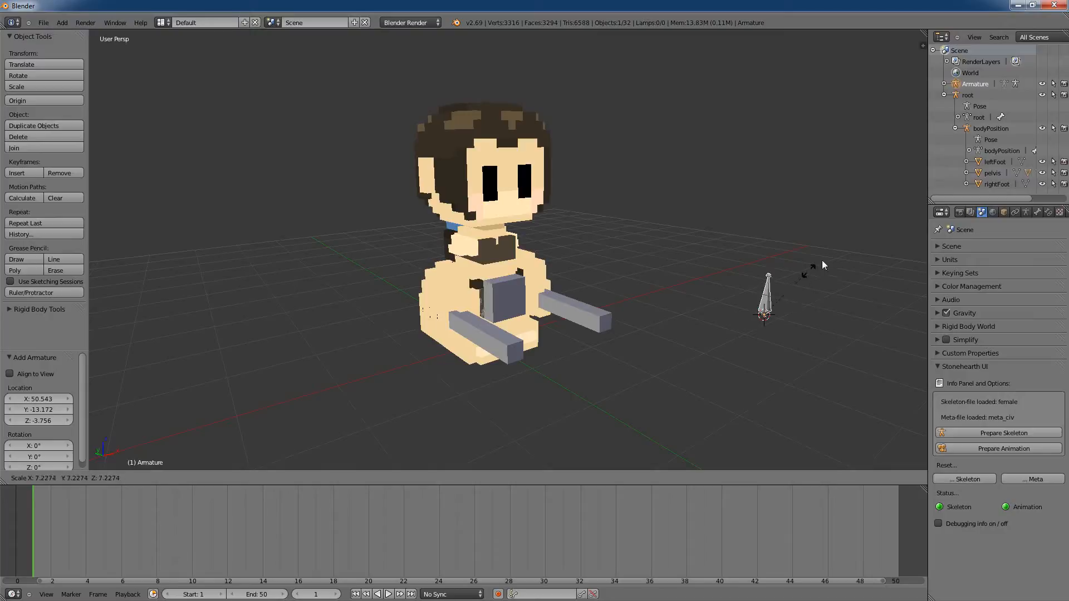
{"action": "left_click", "coordinate": [853, 208]}
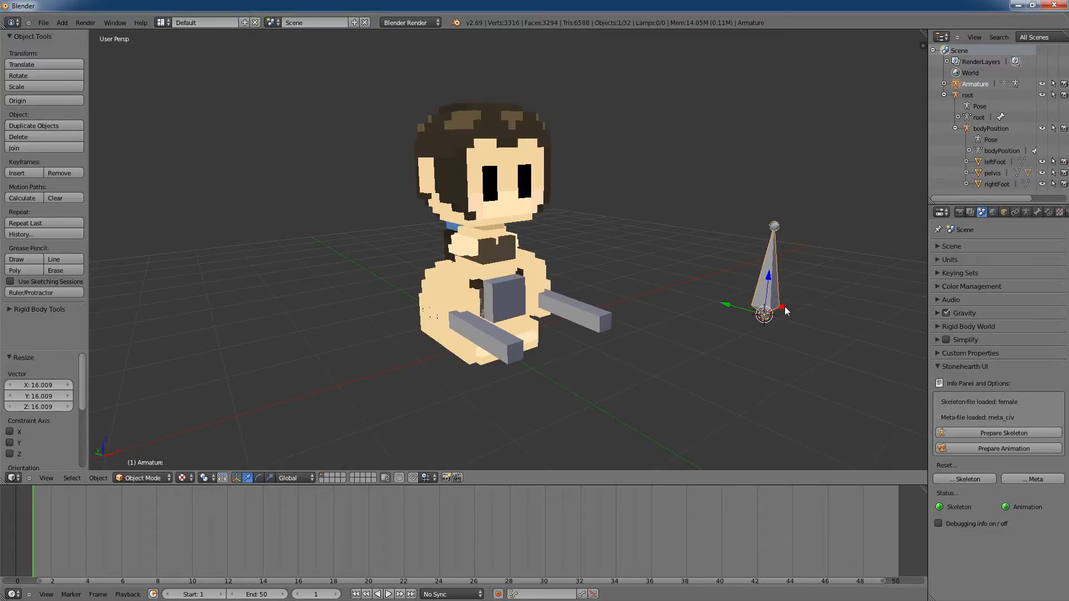
Step: Move the new armature about -46.1 units along X and about 3.1 units along Y, placing it in front of the character
{"action": "key", "text": "g"}
{"action": "key", "text": "x"}
{"action": "left_click", "coordinate": [557, 392]}
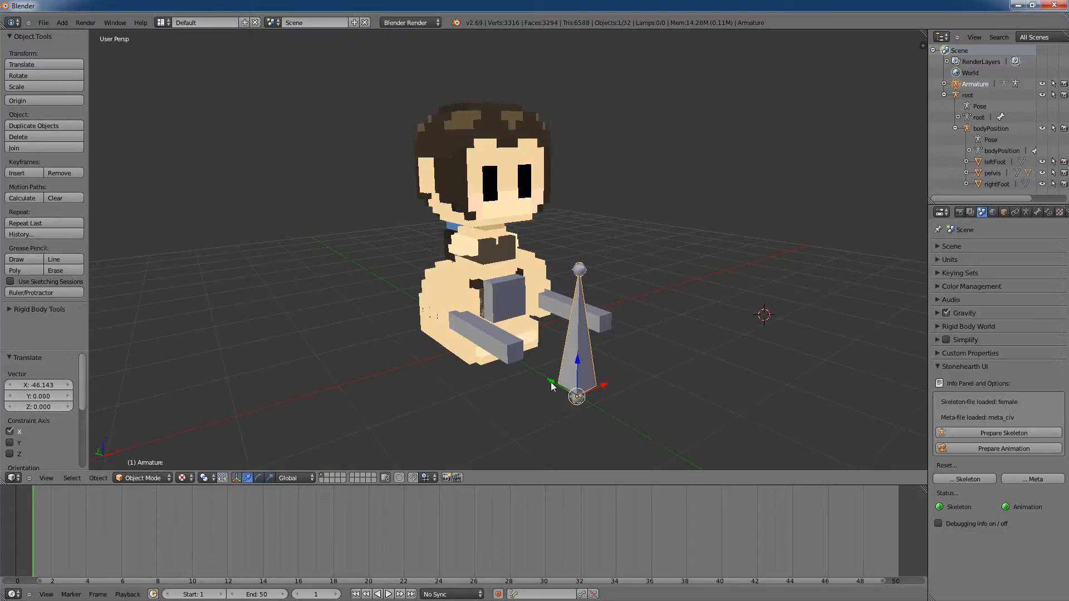
{"action": "key", "text": "g"}
{"action": "key", "text": "y"}
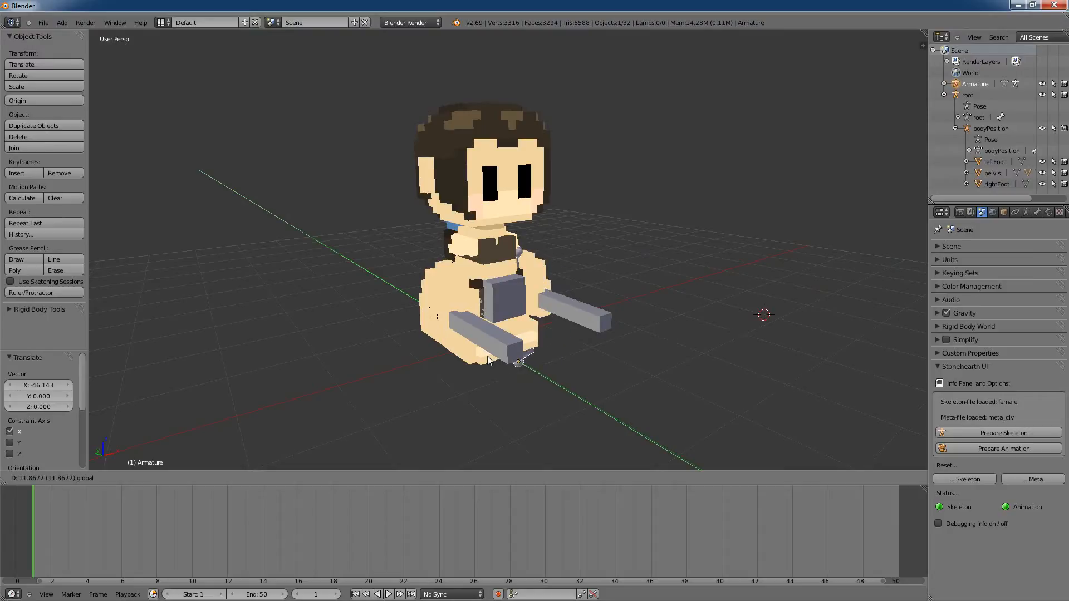
{"action": "left_click", "coordinate": [531, 373]}
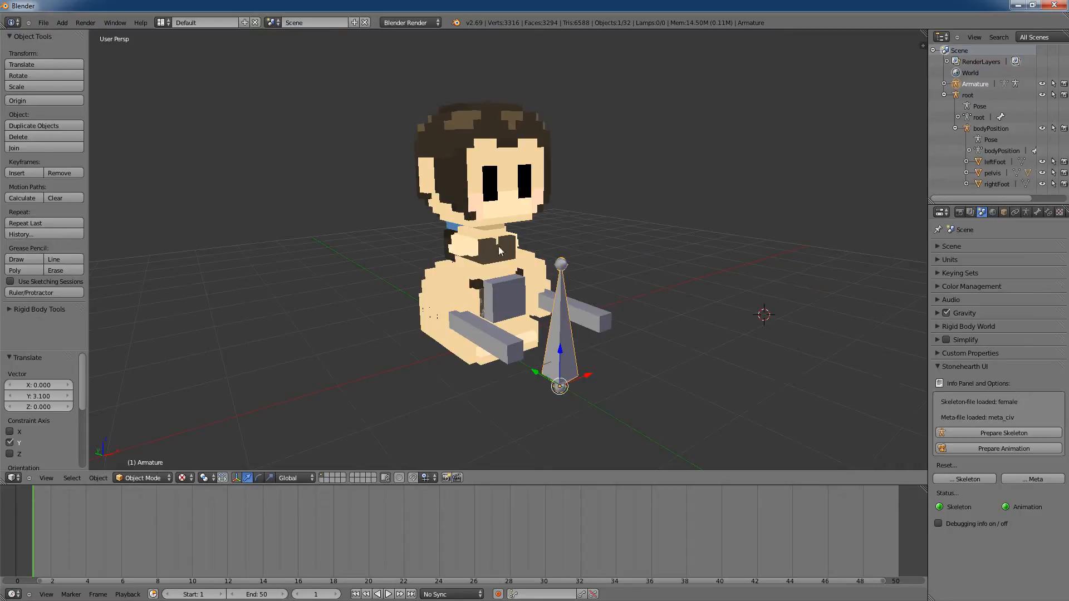
Step: Delete the single-bone armature in front of the character
{"action": "middle_click_drag", "start_coordinate": [647, 333], "coordinate": [673, 319]}
{"action": "middle_click_drag", "start_coordinate": [613, 384], "coordinate": [586, 417]}
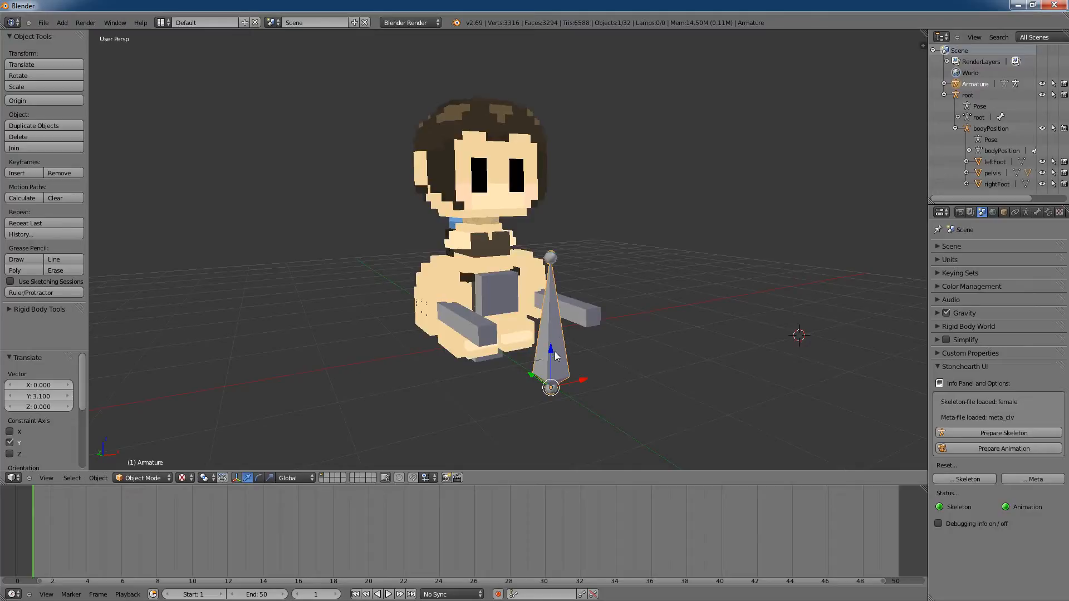
{"action": "key", "text": "x"}
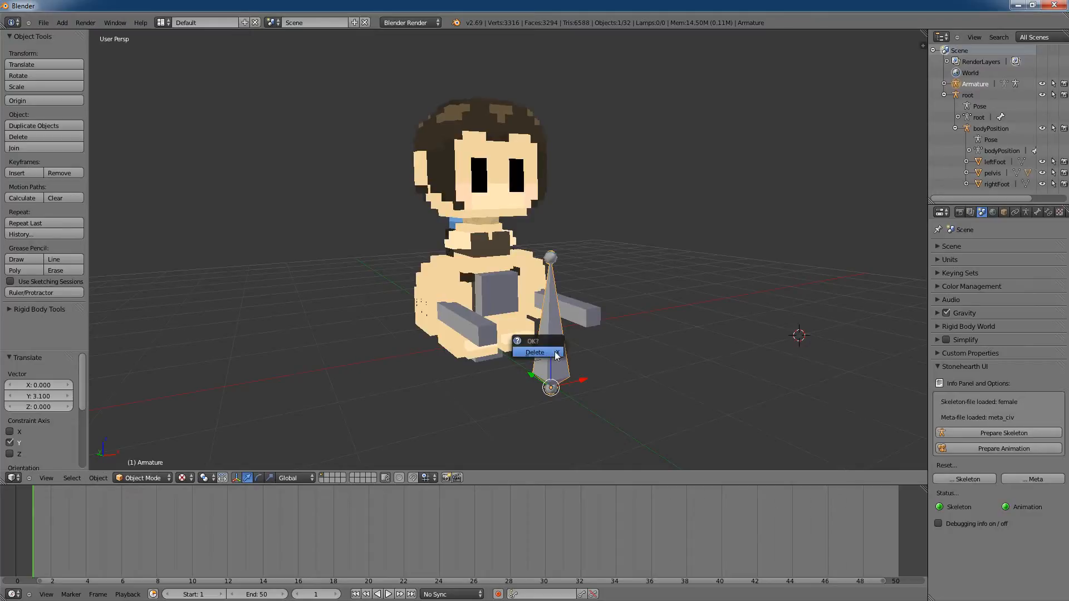
{"action": "left_click", "coordinate": [555, 353]}
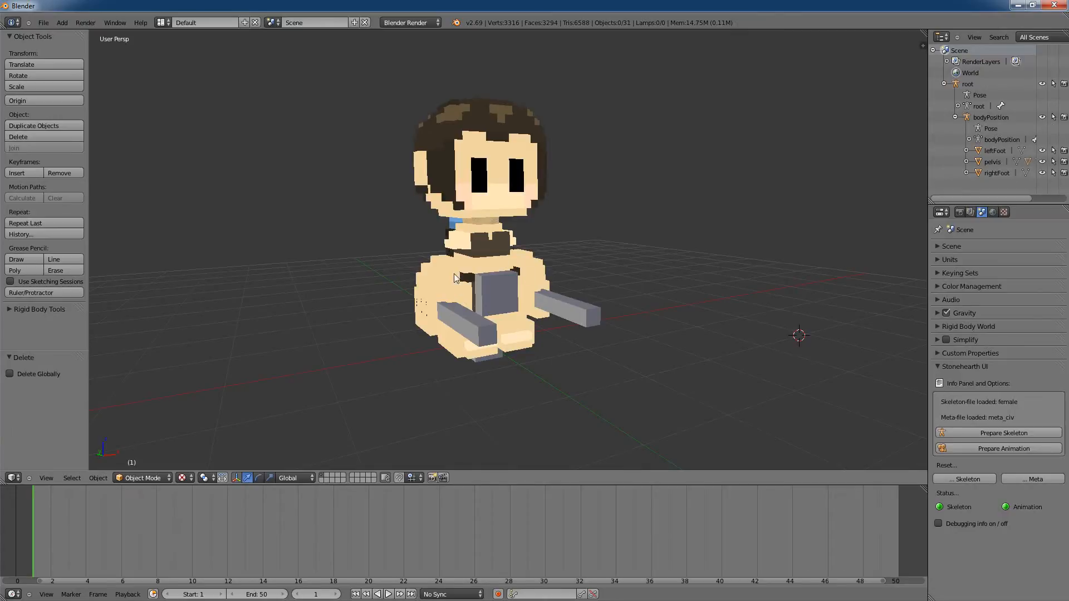
{"action": "middle_click_drag", "start_coordinate": [590, 339], "coordinate": [621, 374]}
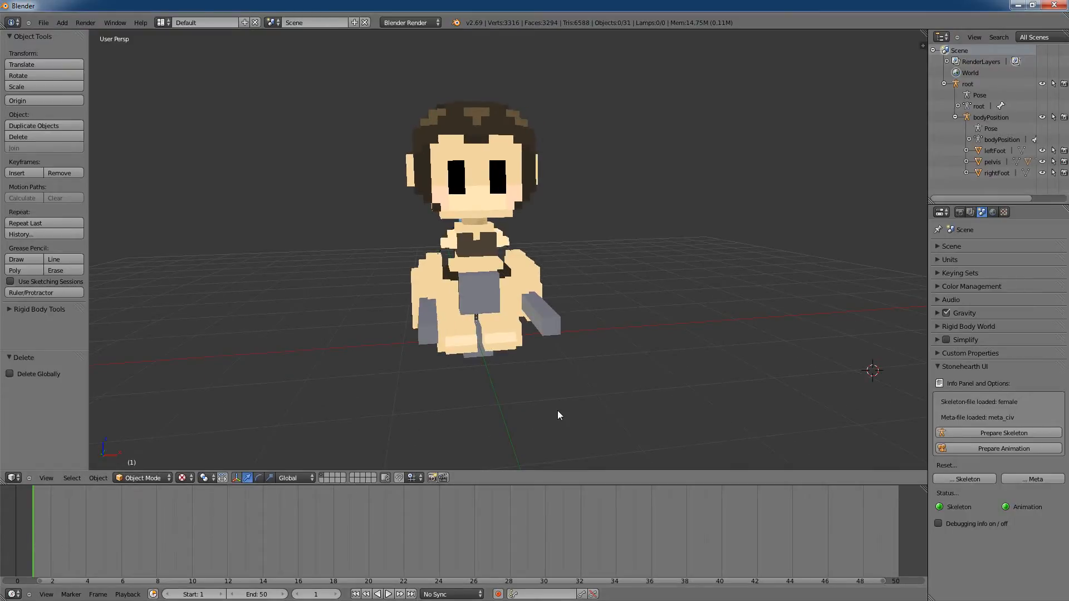
{"action": "mouse_move", "coordinate": [558, 410]}
{"action": "middle_mouse_down"}
{"action": "mouse_move", "coordinate": [617, 404]}
{"action": "mouse_move", "coordinate": [566, 411]}
{"action": "middle_mouse_up"}
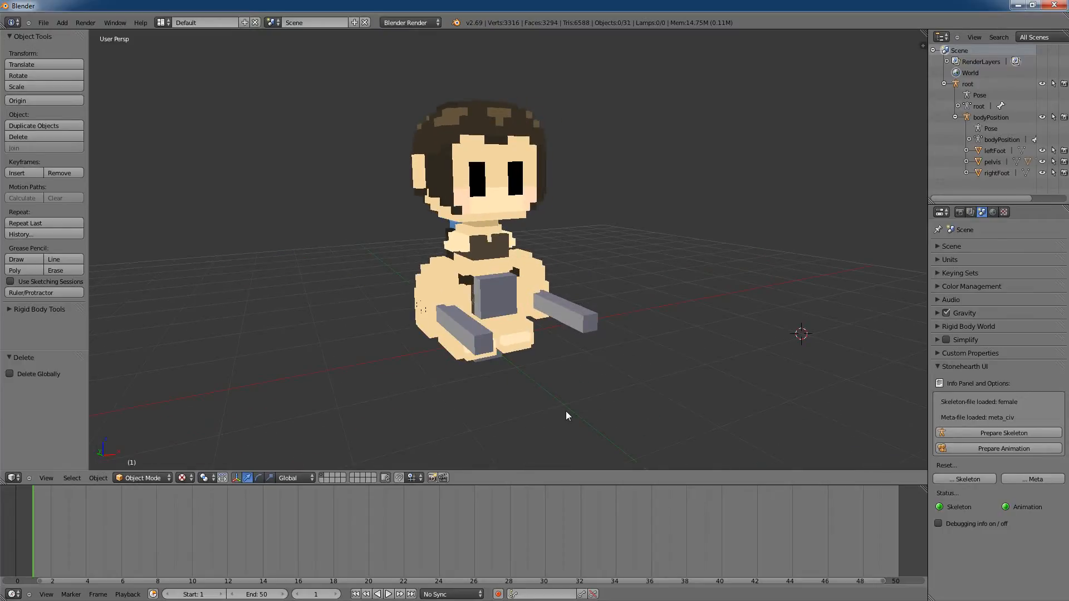
{"action": "middle_click_drag", "start_coordinate": [336, 386], "coordinate": [356, 369]}
{"action": "scroll", "coordinate": [356, 370], "scroll_direction": "up", "scroll_amount": 4}
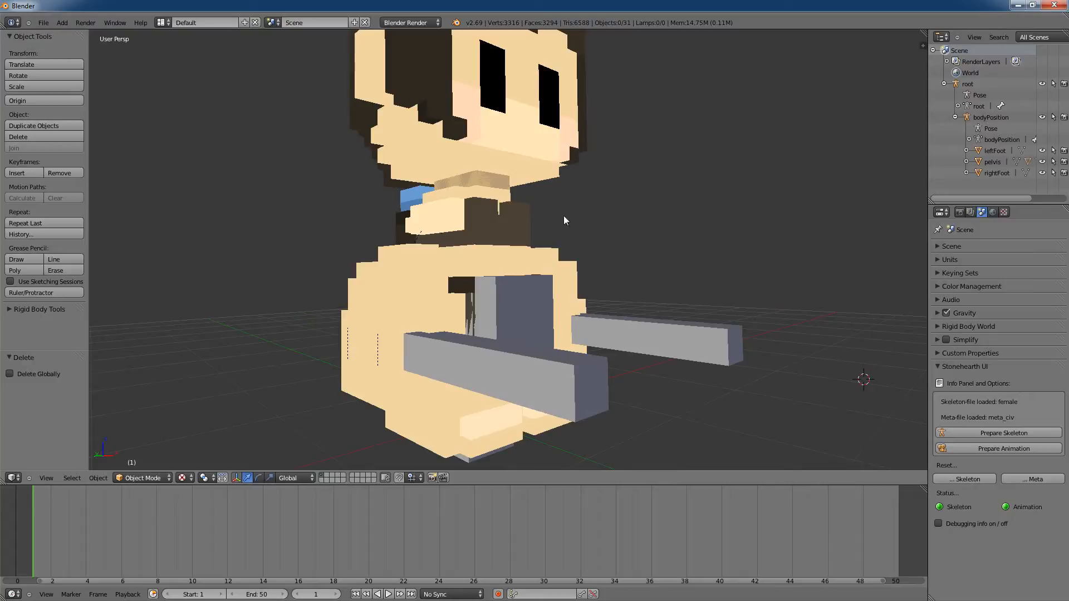
Step: Try to move the rightFinger31 part away from the character's hand and clear the selection
{"action": "middle_click_drag", "start_coordinate": [791, 281], "coordinate": [782, 288]}
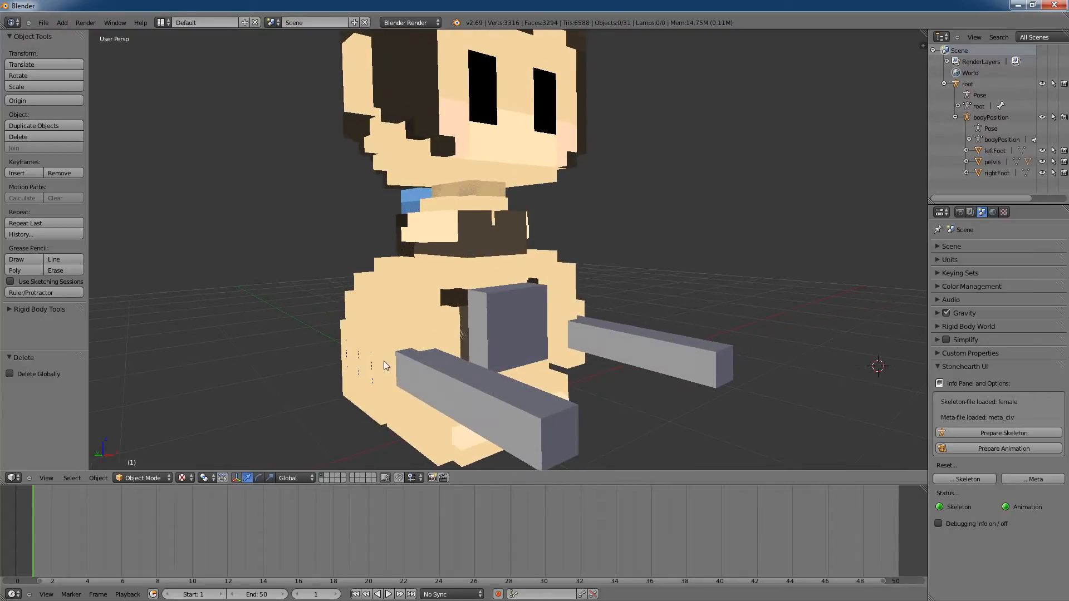
{"action": "right_click", "coordinate": [347, 359]}
{"action": "key", "text": "g"}
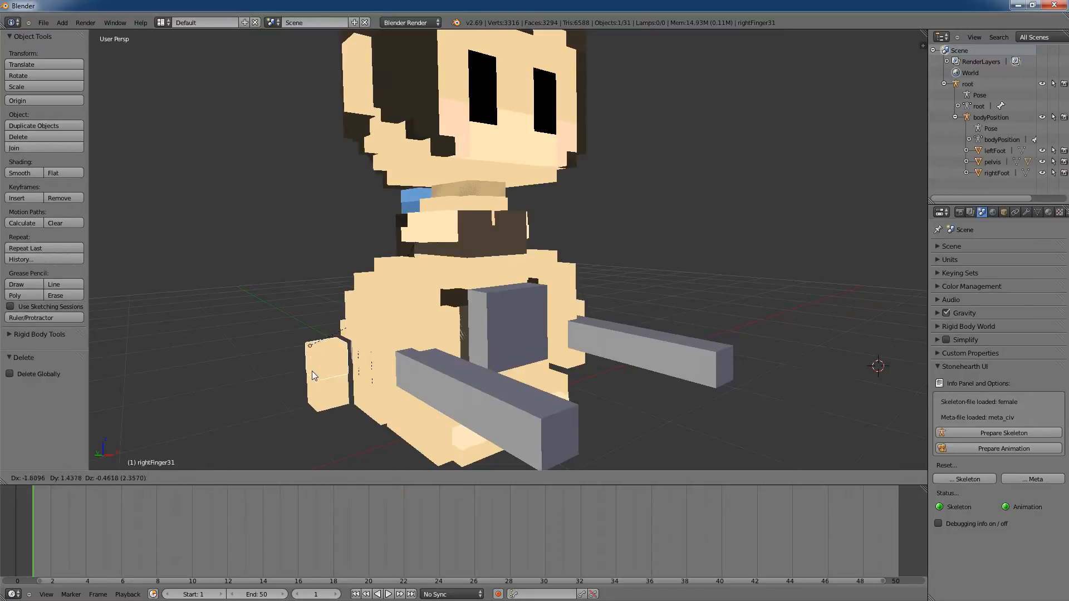
{"action": "right_click", "coordinate": [264, 365]}
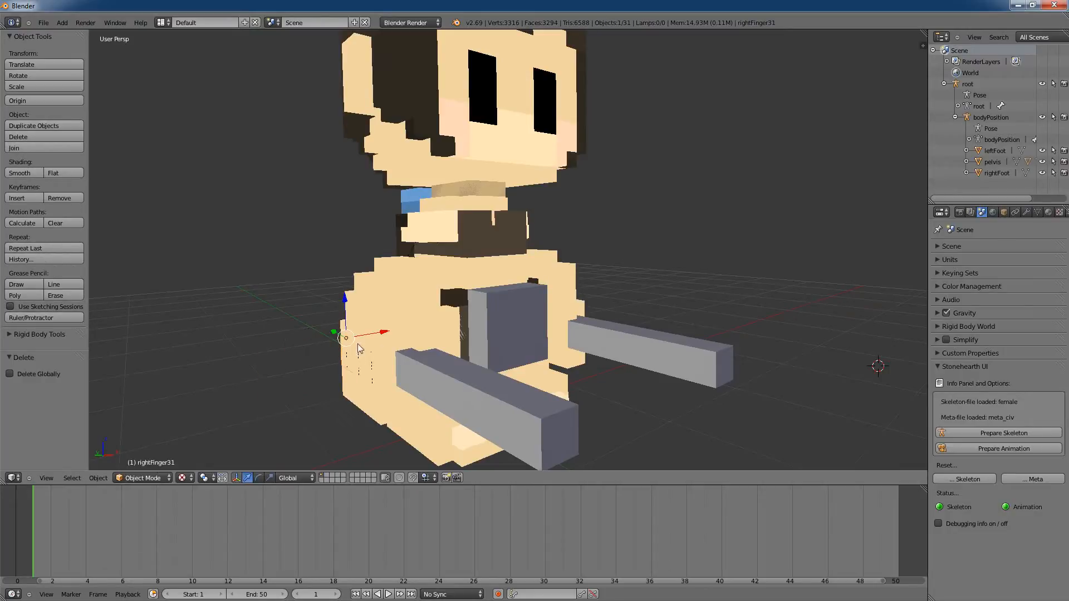
{"action": "scroll", "coordinate": [727, 283], "scroll_direction": "down", "scroll_amount": 3}
{"action": "key", "text": "a"}
{"action": "key", "text": "a"}
{"action": "key", "text": "a"}
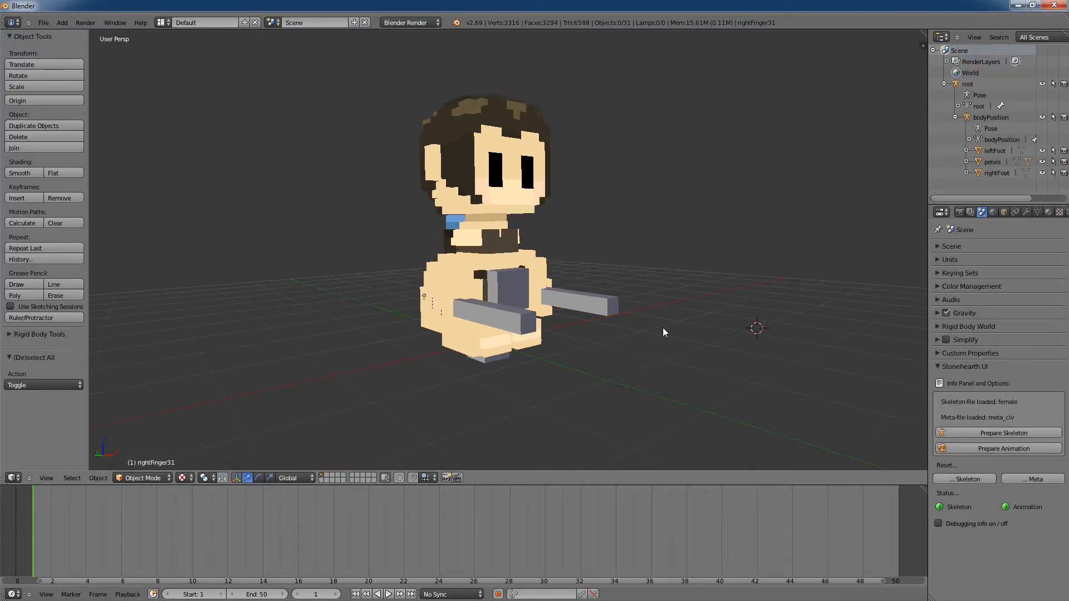
{"action": "middle_click_drag", "start_coordinate": [694, 306], "coordinate": [688, 310]}
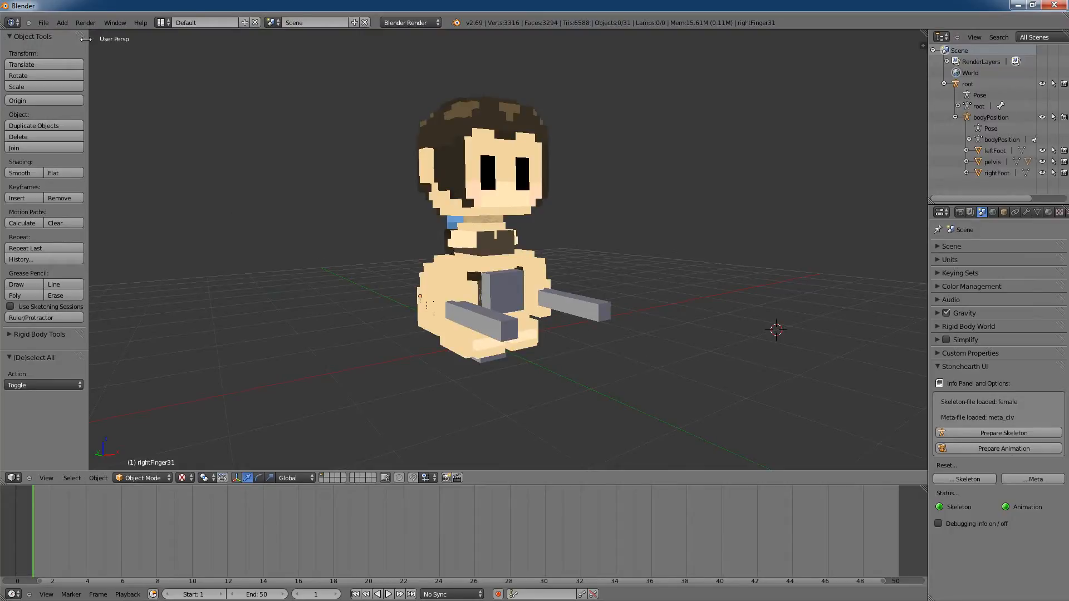
Step: Add a single-bone armature and move it about -46.6 units along X, placing it in front of the character
{"action": "left_click", "coordinate": [60, 23]}
{"action": "mouse_move", "coordinate": [118, 93]}
{"action": "left_click", "coordinate": [167, 93]}
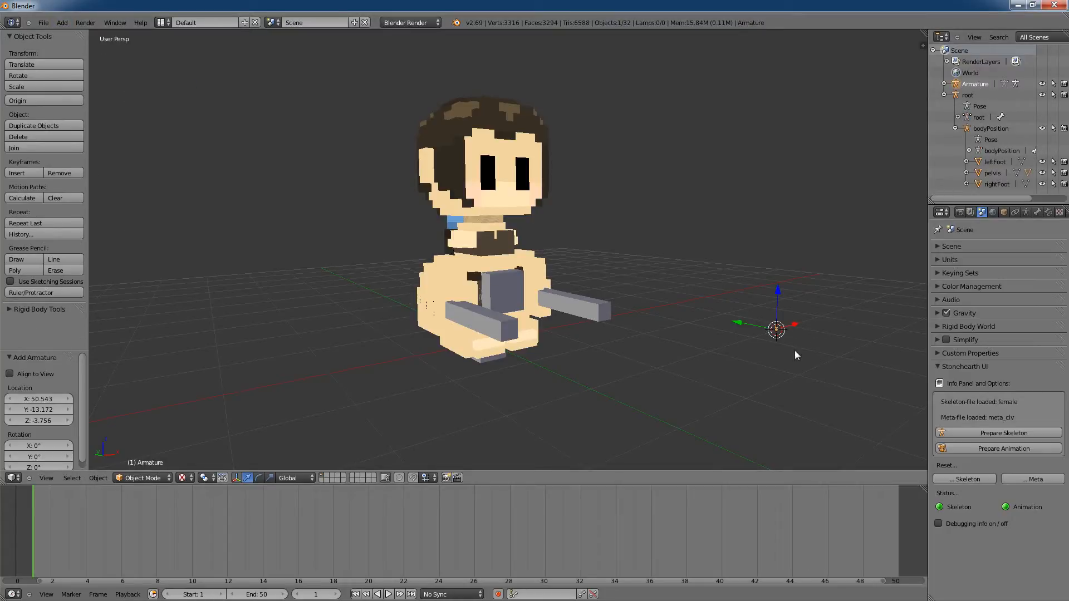
{"action": "left_click_drag", "start_coordinate": [793, 326], "coordinate": [594, 402]}
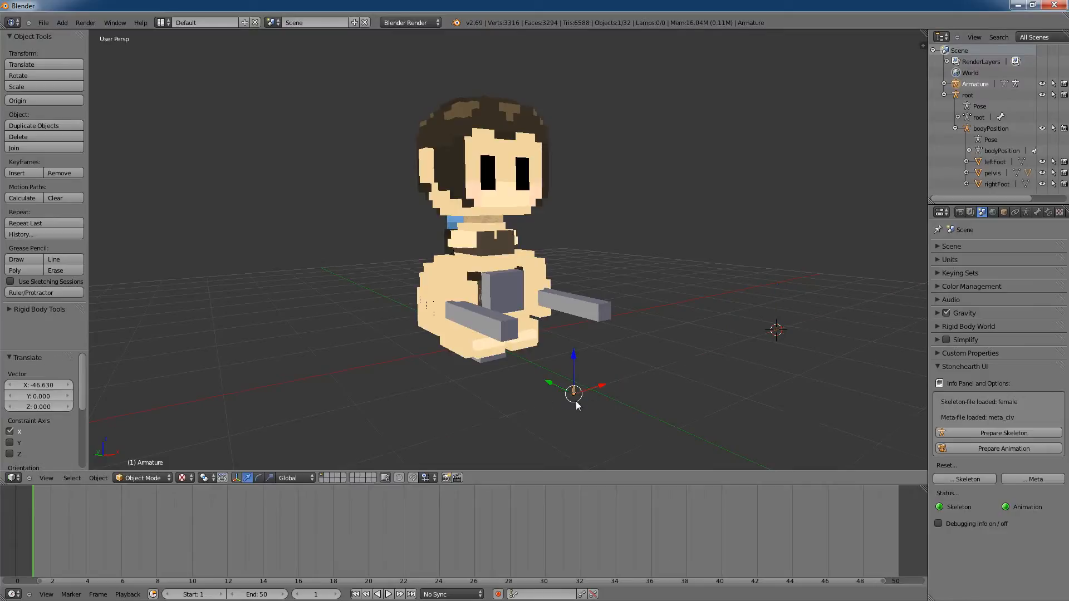
Step: Delete the newly added armature in front of the character, leaving the mainHand part in place
{"action": "right_click", "coordinate": [508, 332]}
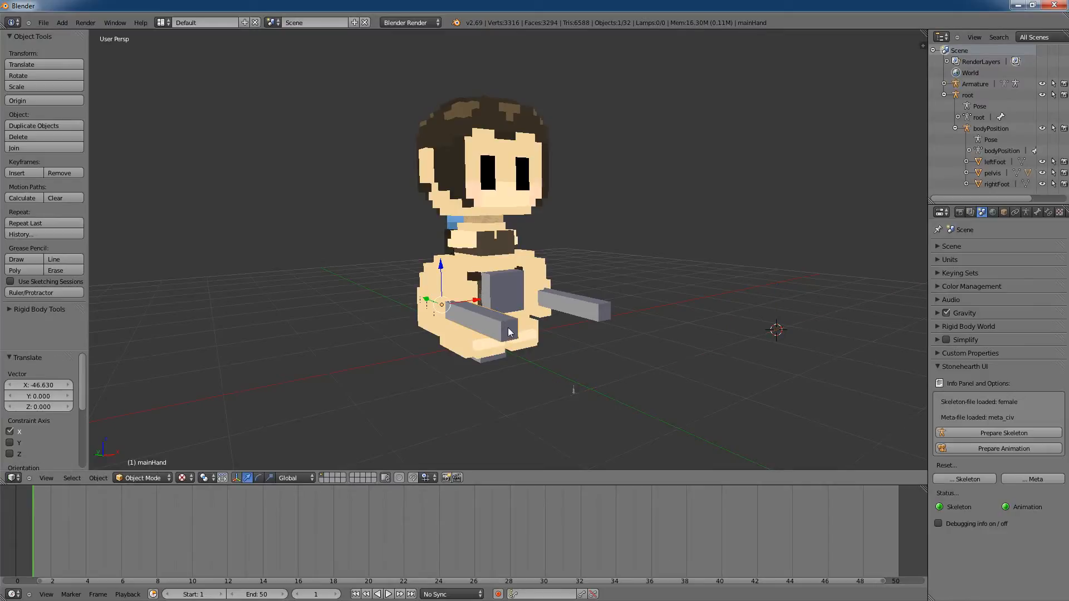
{"action": "right_click", "coordinate": [574, 394]}
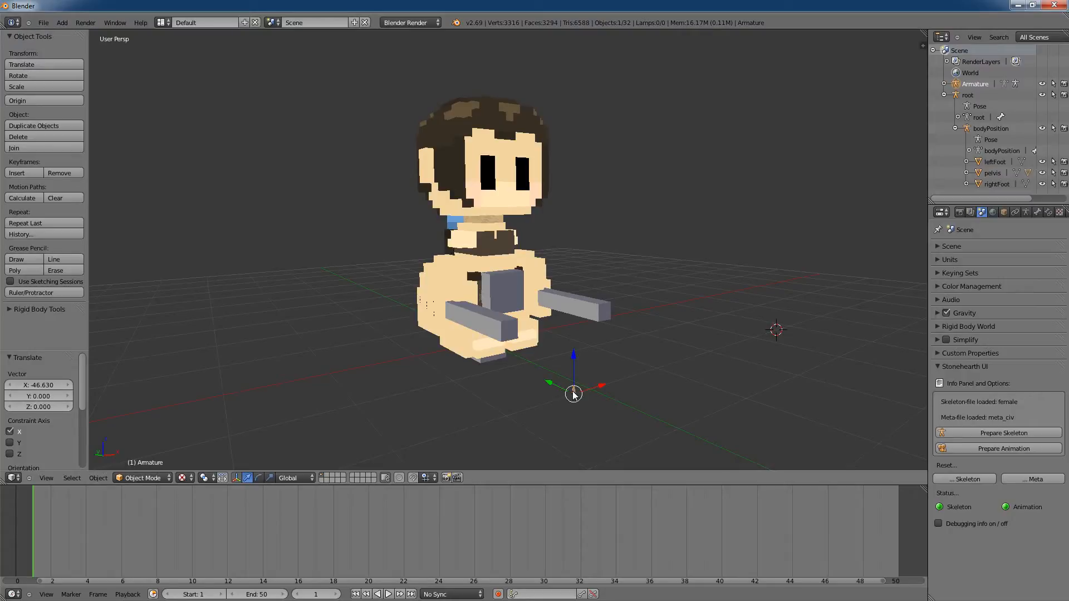
{"action": "key", "text": "x"}
{"action": "left_click", "coordinate": [574, 393]}
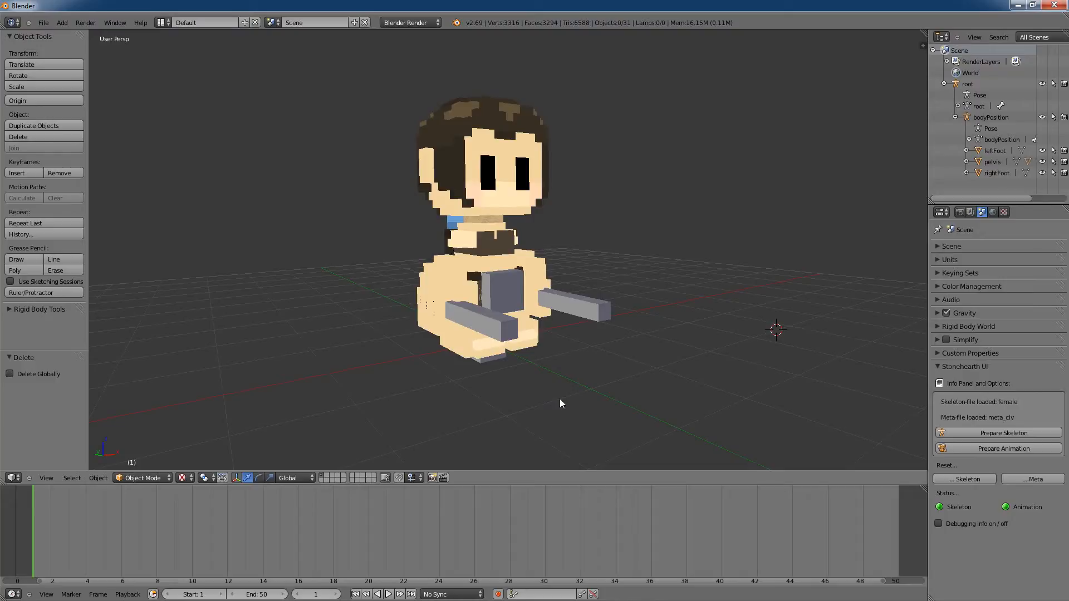
Step: Keep the timeline at frame 1 and select all parts of the character
{"action": "mouse_move", "coordinate": [619, 393]}
{"action": "middle_mouse_down"}
{"action": "mouse_move", "coordinate": [592, 399]}
{"action": "mouse_move", "coordinate": [762, 396]}
{"action": "mouse_move", "coordinate": [594, 418]}
{"action": "mouse_move", "coordinate": [620, 389]}
{"action": "middle_mouse_up"}
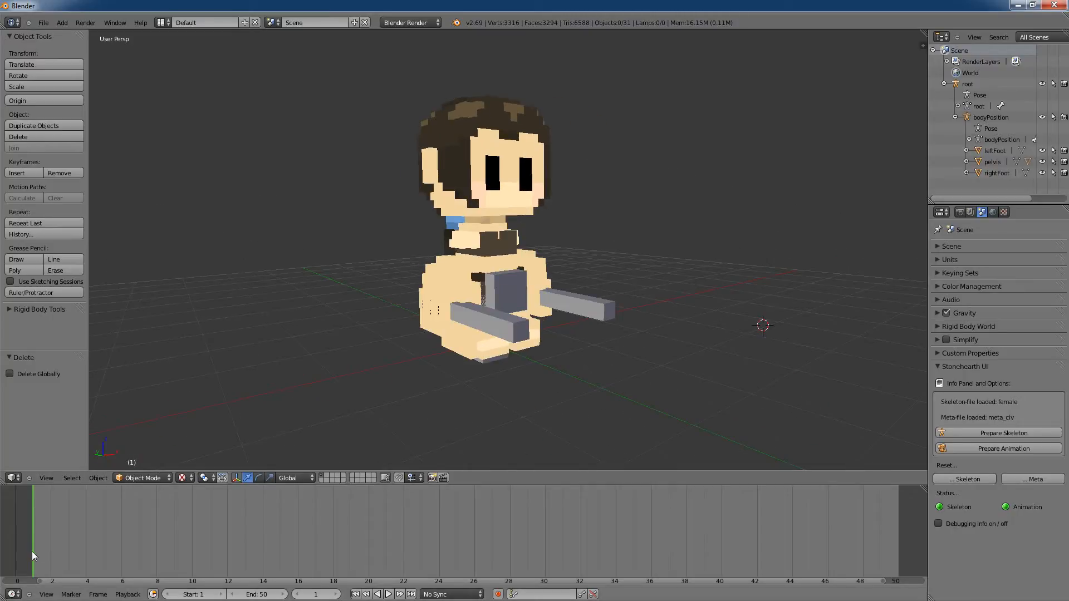
{"action": "mouse_move", "coordinate": [35, 552]}
{"action": "left_mouse_down"}
{"action": "mouse_move", "coordinate": [587, 555]}
{"action": "mouse_move", "coordinate": [898, 534]}
{"action": "mouse_move", "coordinate": [213, 529]}
{"action": "mouse_move", "coordinate": [39, 539]}
{"action": "left_mouse_up"}
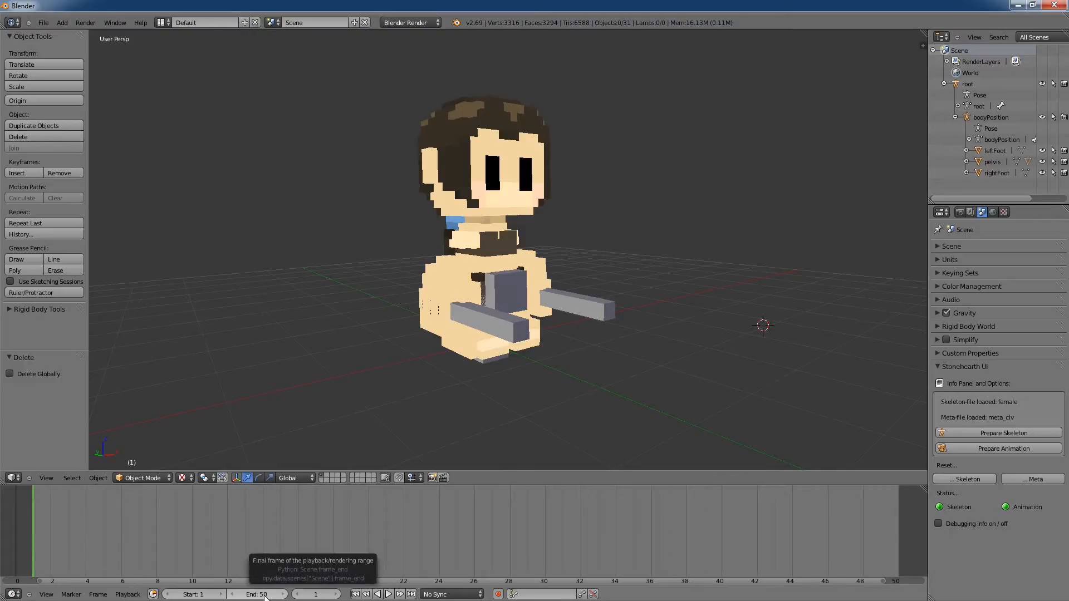
{"action": "mouse_move", "coordinate": [35, 537]}
{"action": "left_mouse_down"}
{"action": "mouse_move", "coordinate": [899, 546]}
{"action": "mouse_move", "coordinate": [529, 519]}
{"action": "mouse_move", "coordinate": [34, 521]}
{"action": "left_mouse_up"}
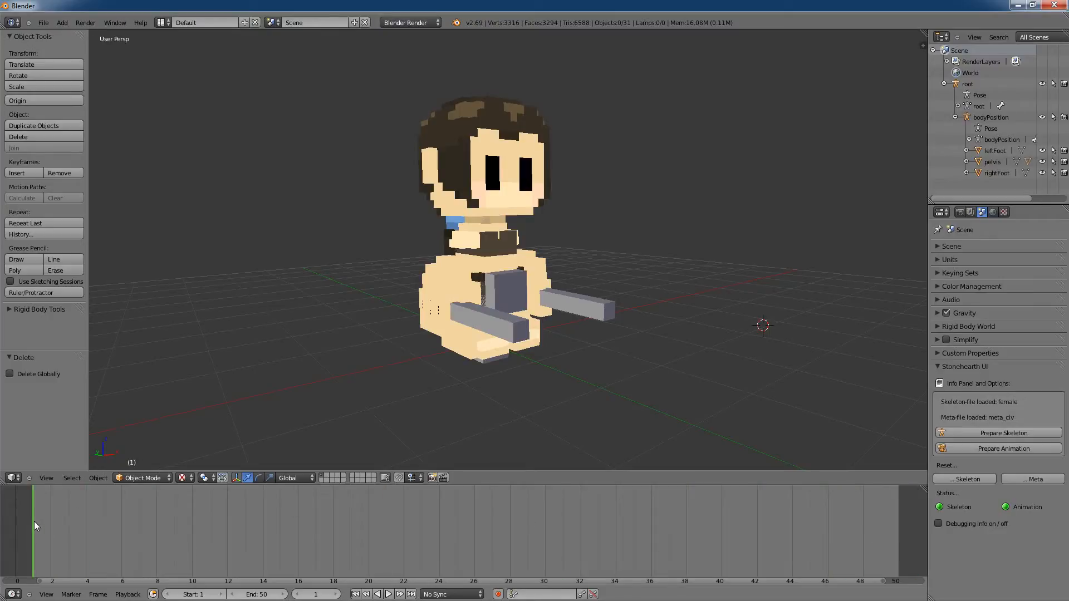
{"action": "key", "text": "a"}
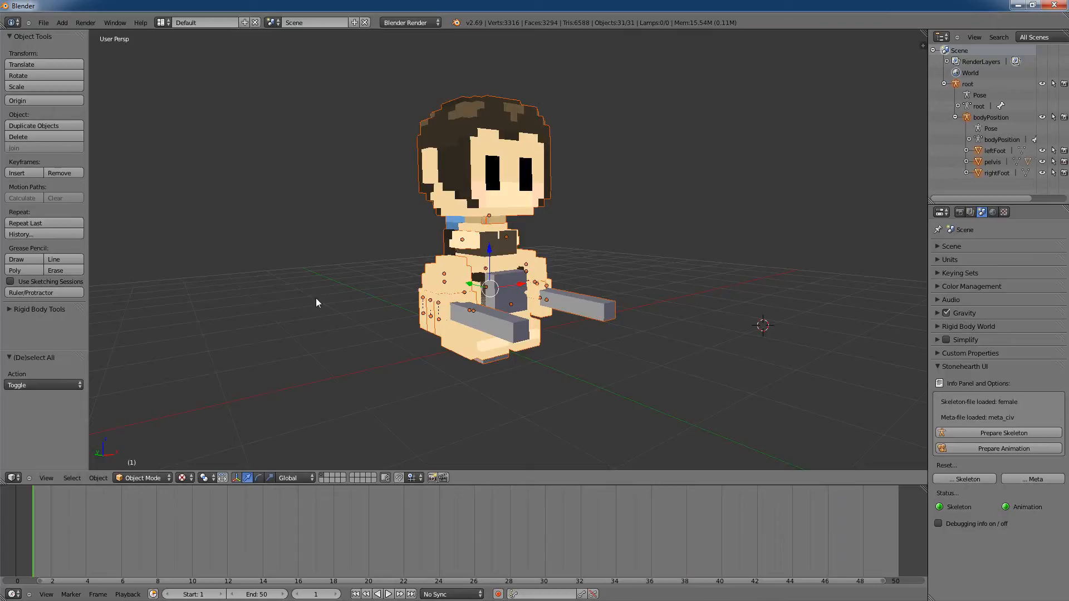
{"action": "key", "text": "a"}
{"action": "key", "text": "a"}
{"action": "mouse_move", "coordinate": [334, 340]}
{"action": "middle_mouse_down"}
{"action": "mouse_move", "coordinate": [310, 341]}
{"action": "mouse_move", "coordinate": [336, 341]}
{"action": "middle_mouse_up"}
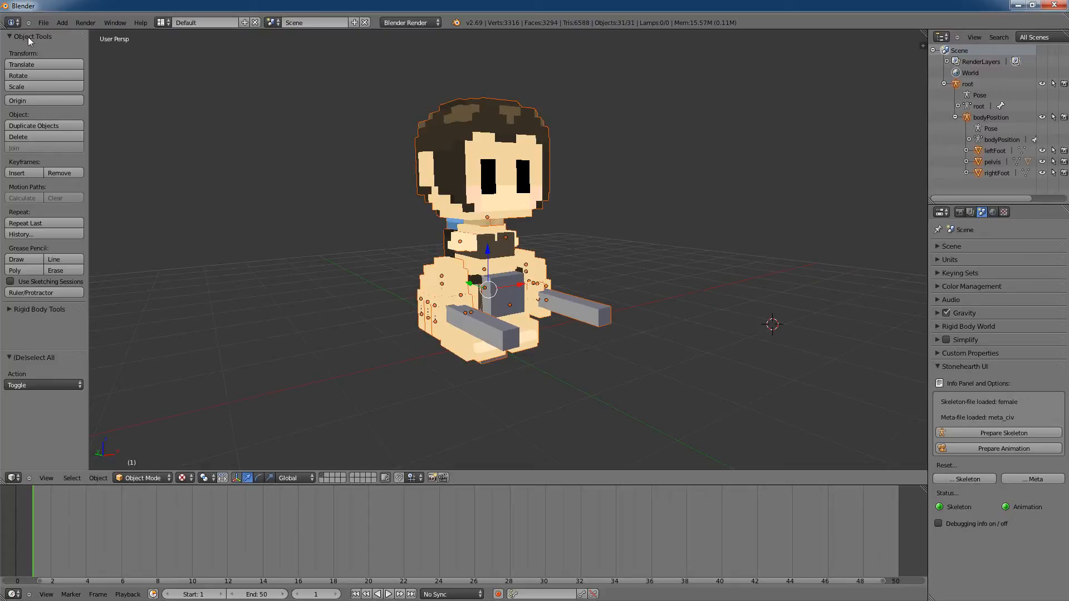
Step: Insert a LocRotScale keyframe for all selected character parts at frame 1
{"action": "left_click_drag", "start_coordinate": [87, 47], "coordinate": [11, 47]}
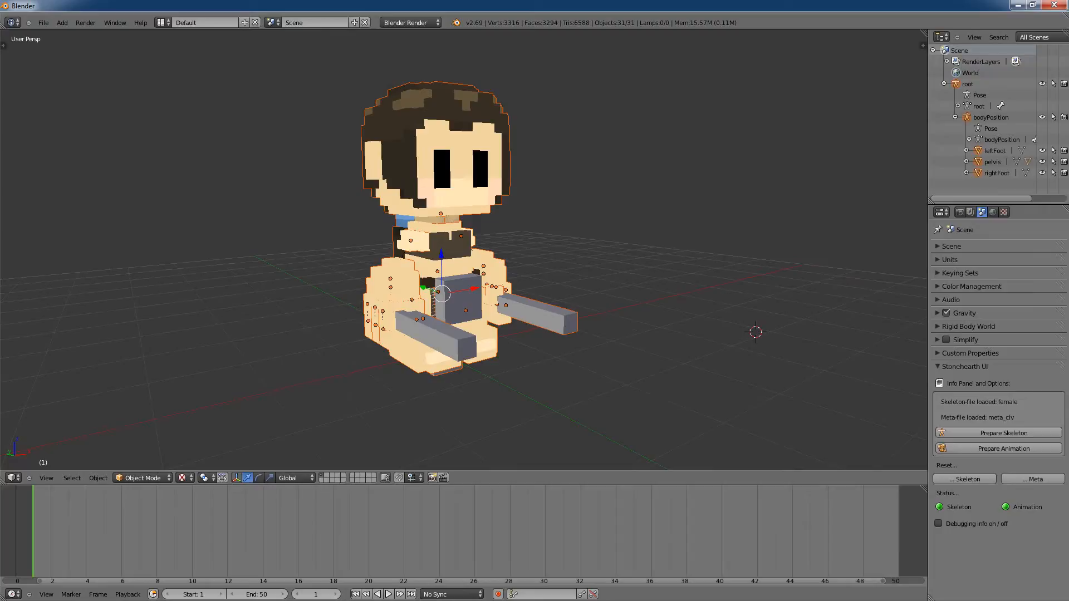
{"action": "left_click", "coordinate": [3, 48]}
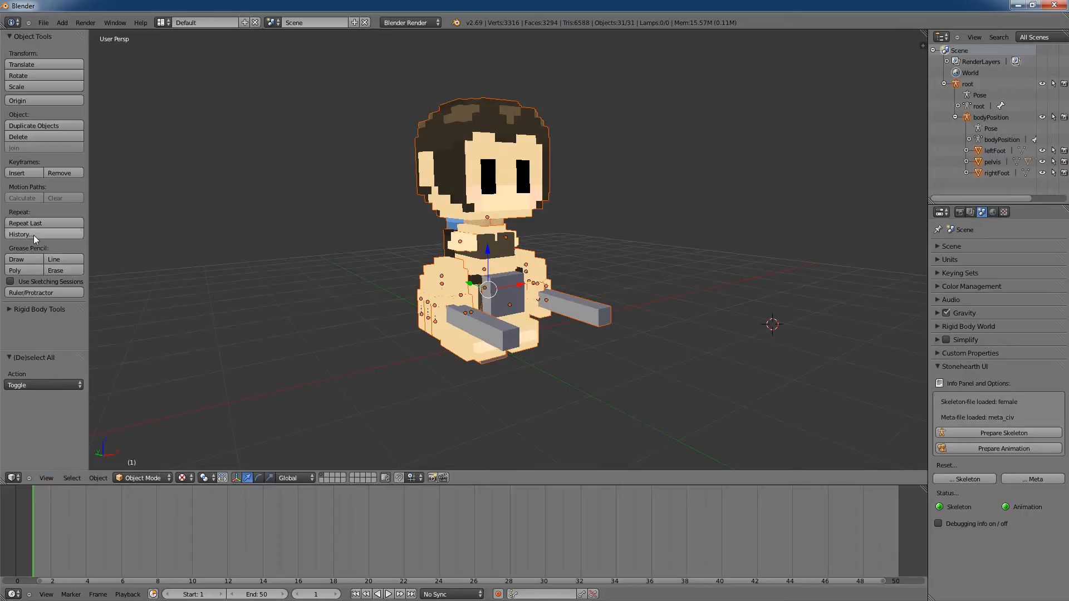
{"action": "left_click", "coordinate": [23, 173]}
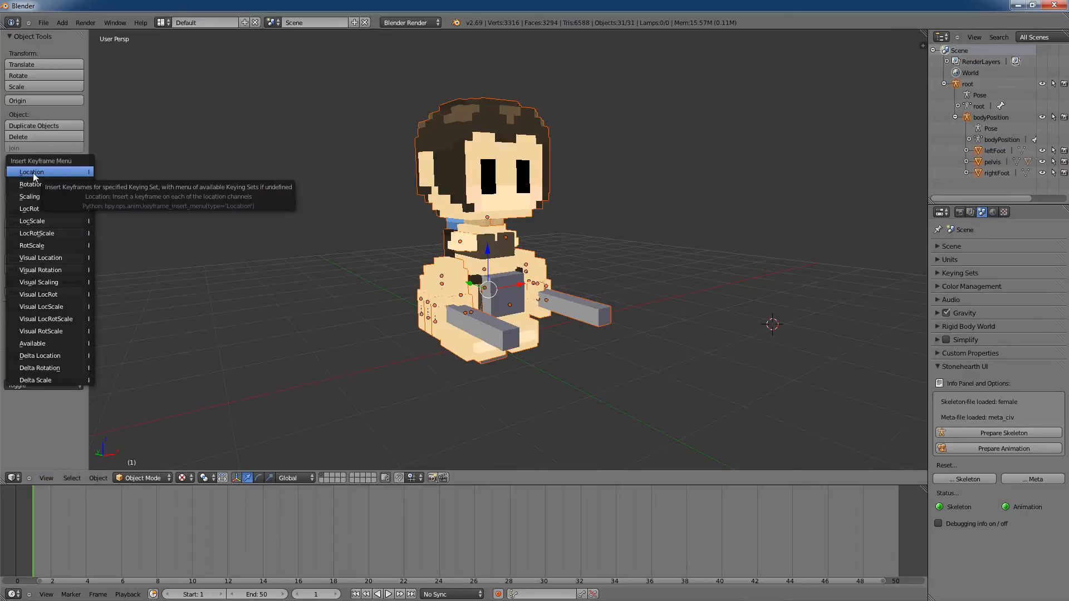
{"action": "left_click", "coordinate": [58, 235]}
Step: Examine the keyframe marker at frame 1 by moving to frame 3 and back and toggling the selection of all parts
{"action": "left_click_drag", "start_coordinate": [51, 544], "coordinate": [68, 540]}
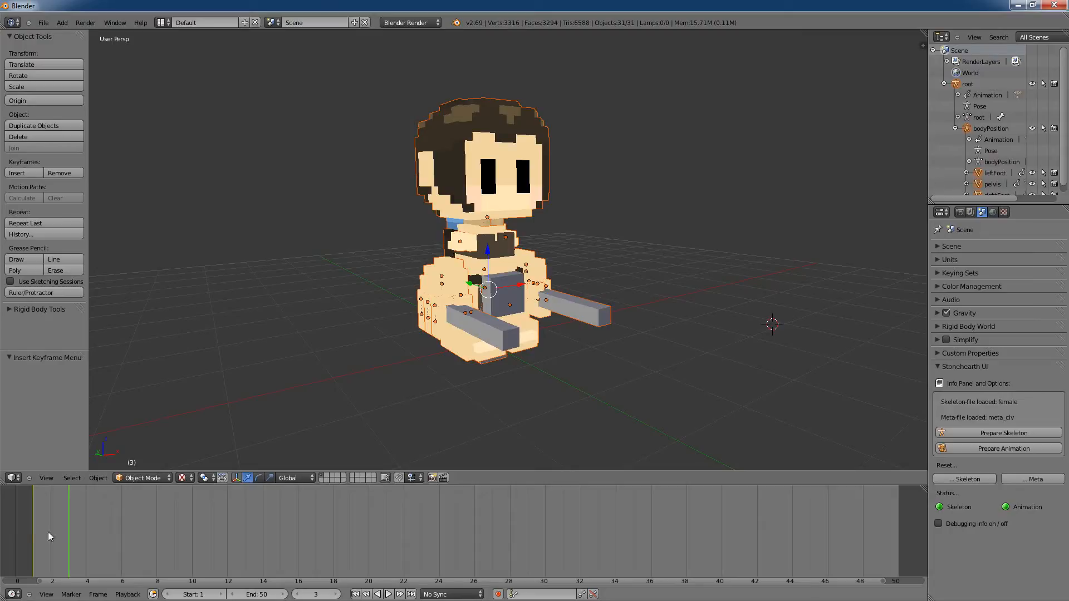
{"action": "left_click_drag", "start_coordinate": [69, 541], "coordinate": [29, 538]}
{"action": "left_click", "coordinate": [307, 355]}
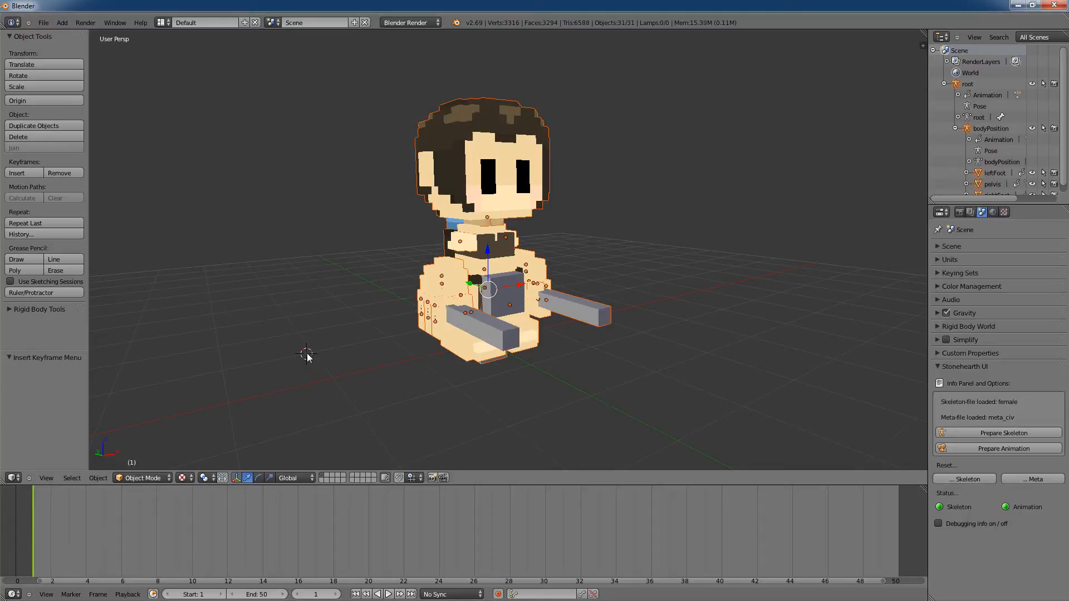
{"action": "key", "text": "a"}
{"action": "key", "text": "a"}
{"action": "key", "text": "a"}
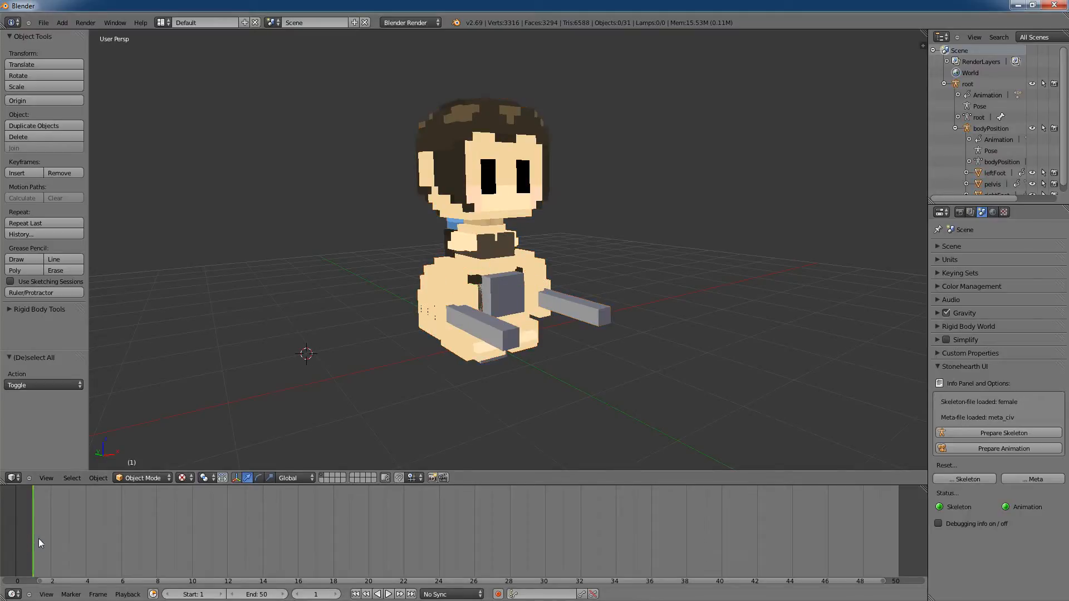
{"action": "mouse_move", "coordinate": [35, 538]}
{"action": "left_mouse_down"}
{"action": "mouse_move", "coordinate": [86, 538]}
{"action": "mouse_move", "coordinate": [32, 539]}
{"action": "left_mouse_up"}
{"action": "key", "text": "a"}
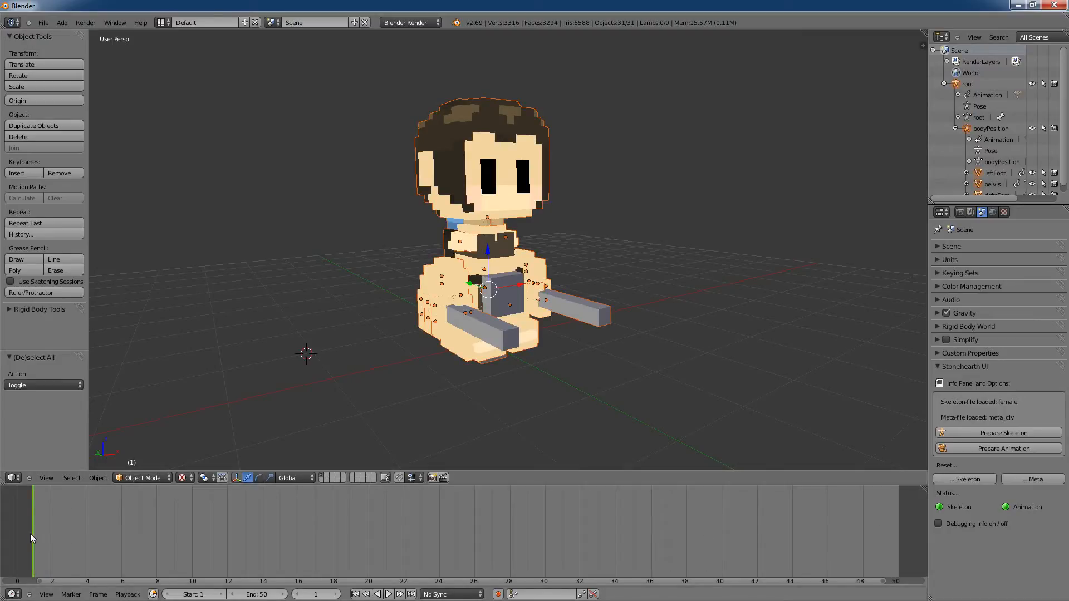
Step: Compare the timeline with all parts selected and deselected at frame 3, and return to frame 1 with everything selected
{"action": "left_click_drag", "start_coordinate": [36, 535], "coordinate": [77, 536]}
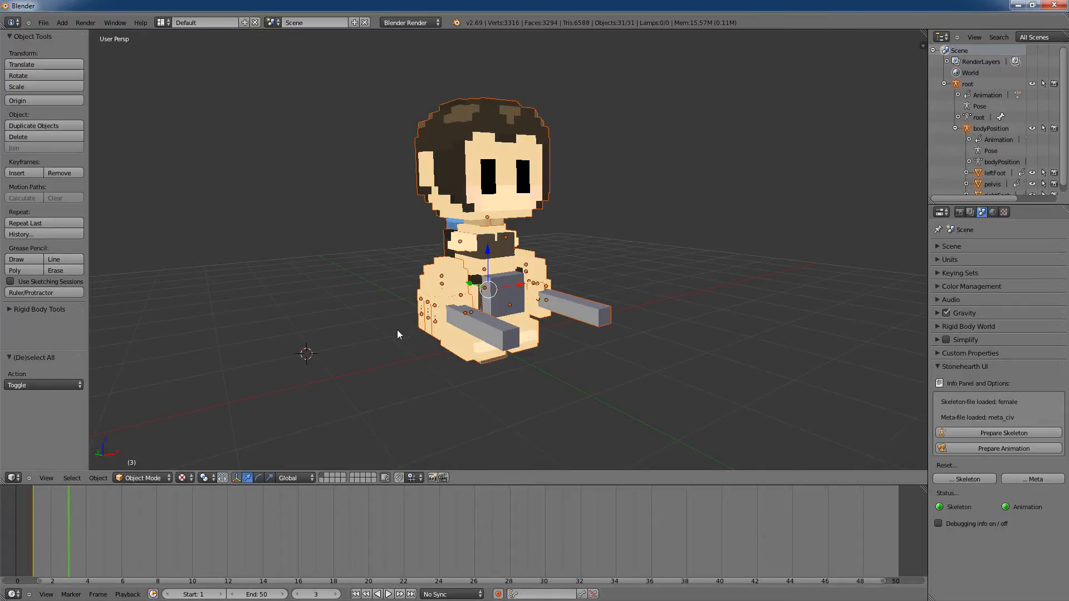
{"action": "key", "text": "a"}
{"action": "mouse_move", "coordinate": [634, 388]}
{"action": "middle_mouse_down"}
{"action": "mouse_move", "coordinate": [566, 395]}
{"action": "mouse_move", "coordinate": [620, 396]}
{"action": "middle_mouse_up"}
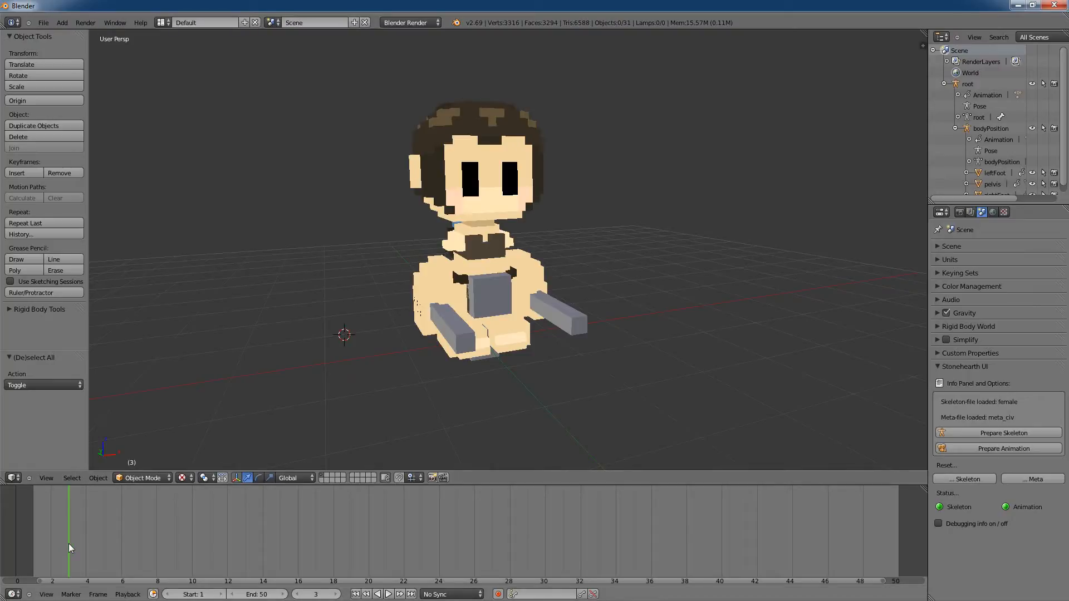
{"action": "left_click_drag", "start_coordinate": [68, 544], "coordinate": [93, 559]}
{"action": "left_click_drag", "start_coordinate": [86, 512], "coordinate": [35, 518]}
{"action": "key", "text": "a"}
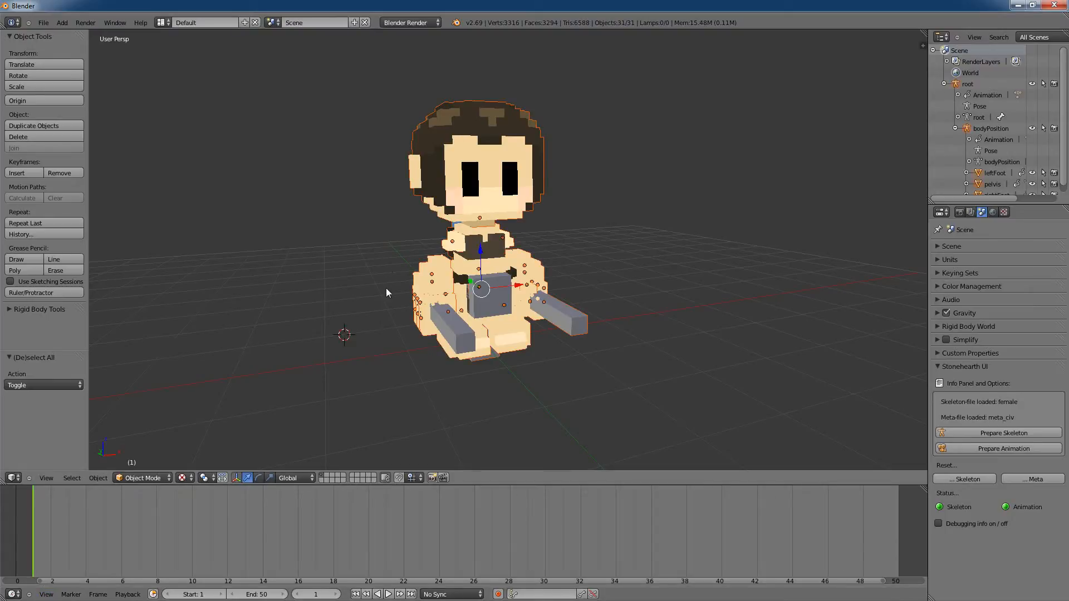
Step: Set the current frame to 5 and select only the character's rightShoulder part
{"action": "left_click_drag", "start_coordinate": [32, 505], "coordinate": [109, 523]}
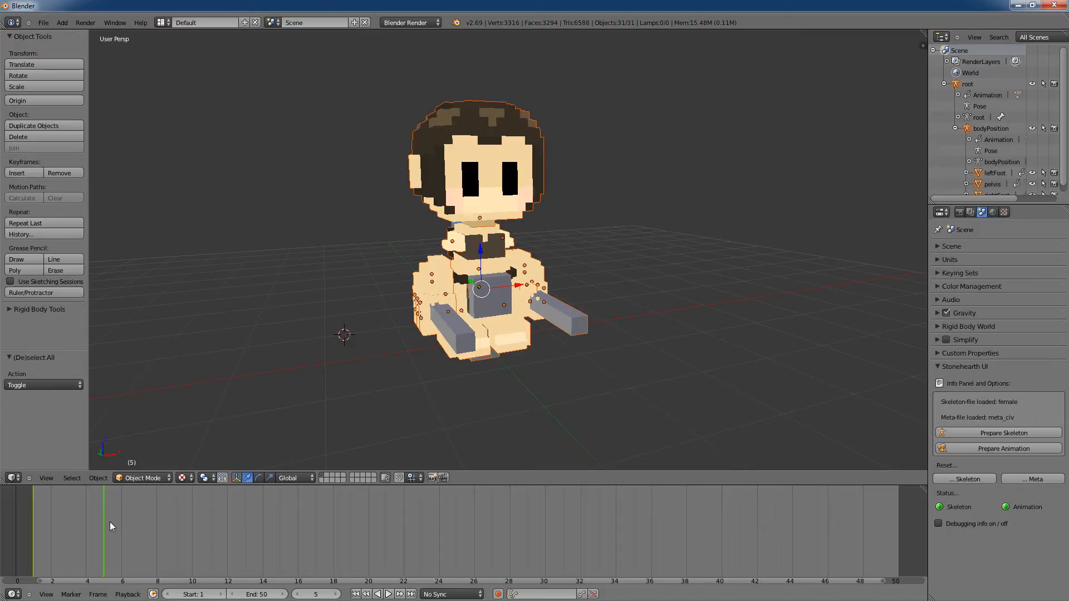
{"action": "key", "text": "a"}
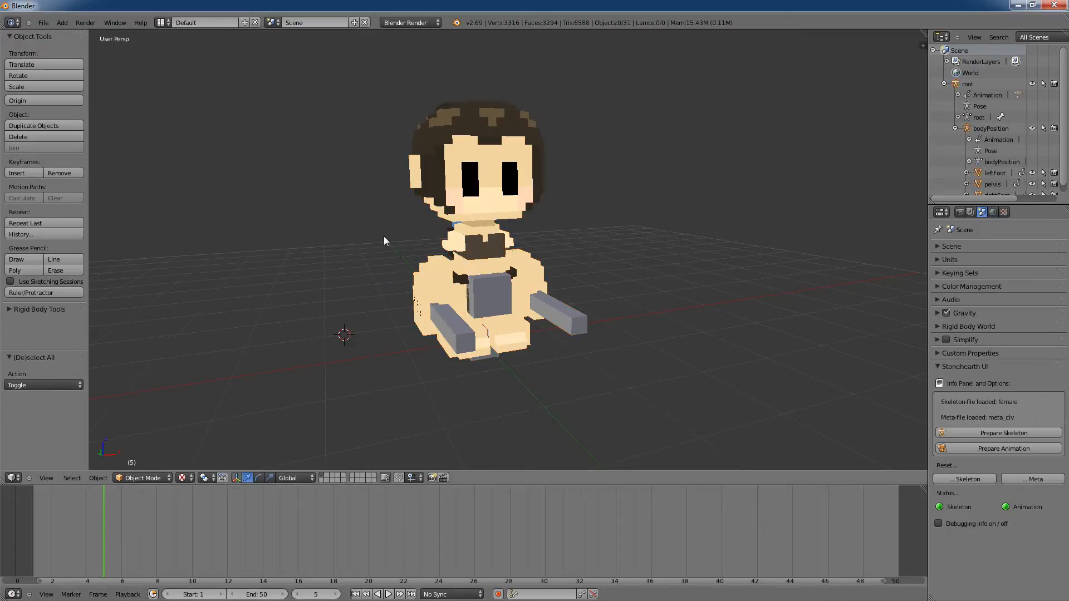
{"action": "right_click", "coordinate": [451, 249]}
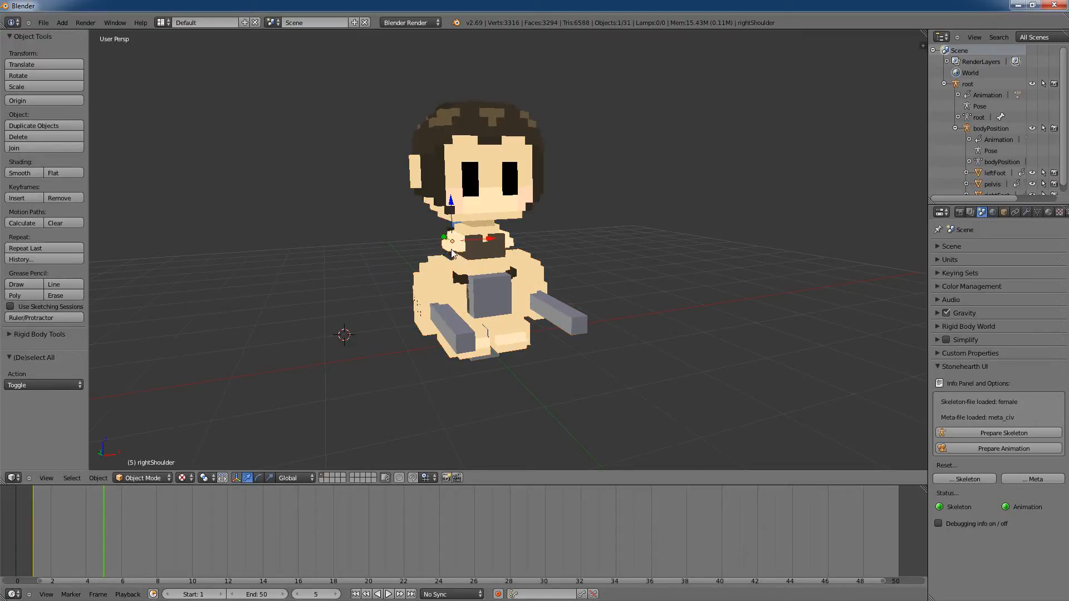
{"action": "mouse_move", "coordinate": [338, 296]}
{"action": "middle_mouse_down"}
{"action": "mouse_move", "coordinate": [444, 302]}
{"action": "mouse_move", "coordinate": [341, 310]}
{"action": "middle_mouse_up"}
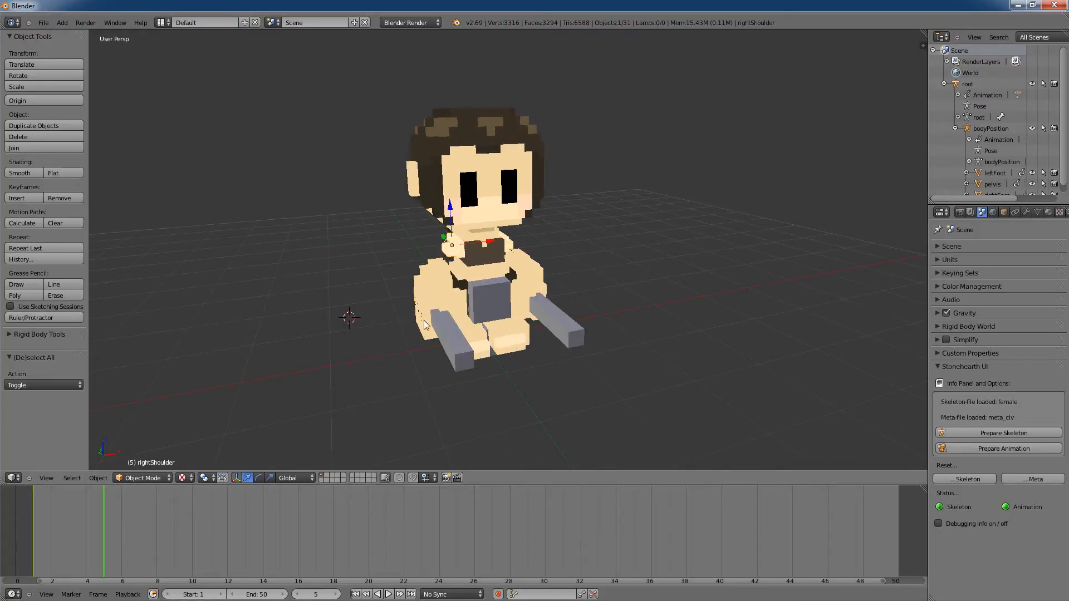
{"action": "middle_click_drag", "start_coordinate": [373, 262], "coordinate": [392, 260]}
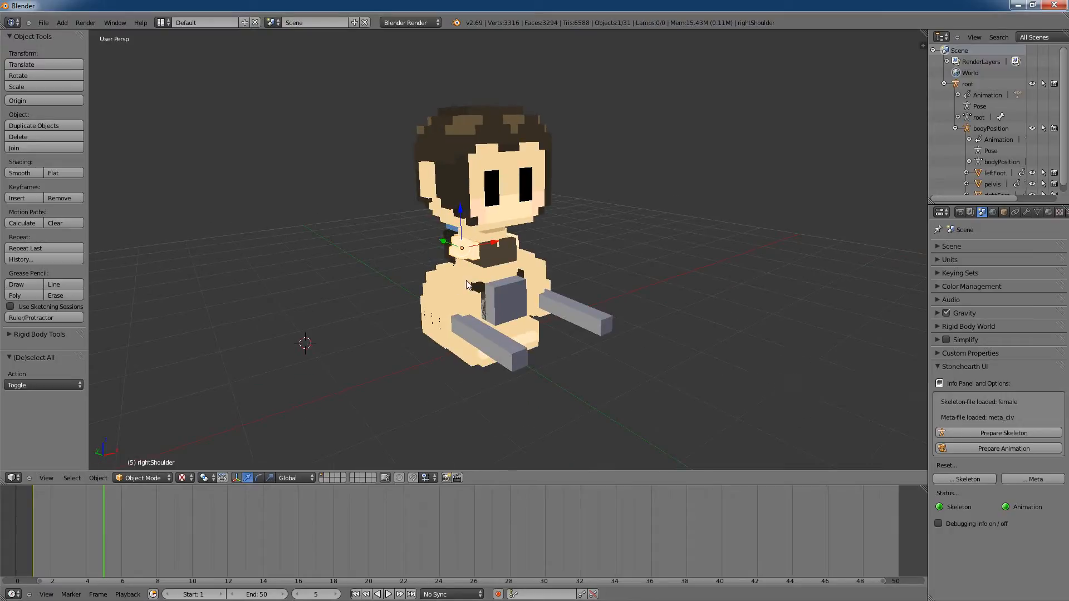
Step: Rotate the right shoulder about 49.4° without a keyframe and scrub around frame 5 to test whether the pose is kept
{"action": "key", "text": "r"}
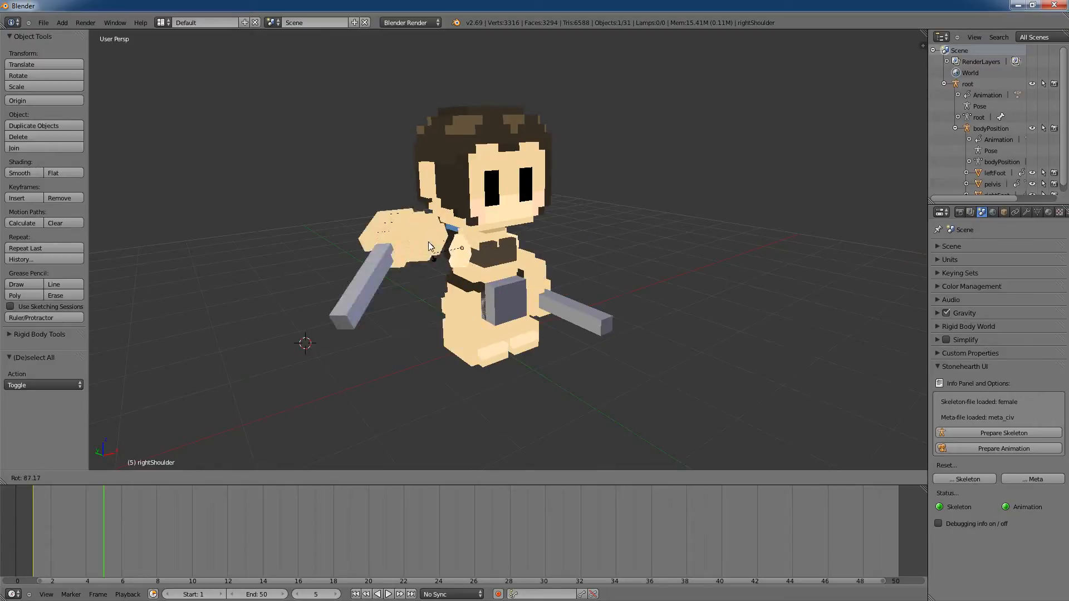
{"action": "left_click", "coordinate": [418, 301]}
{"action": "middle_click_drag", "start_coordinate": [764, 414], "coordinate": [470, 271]}
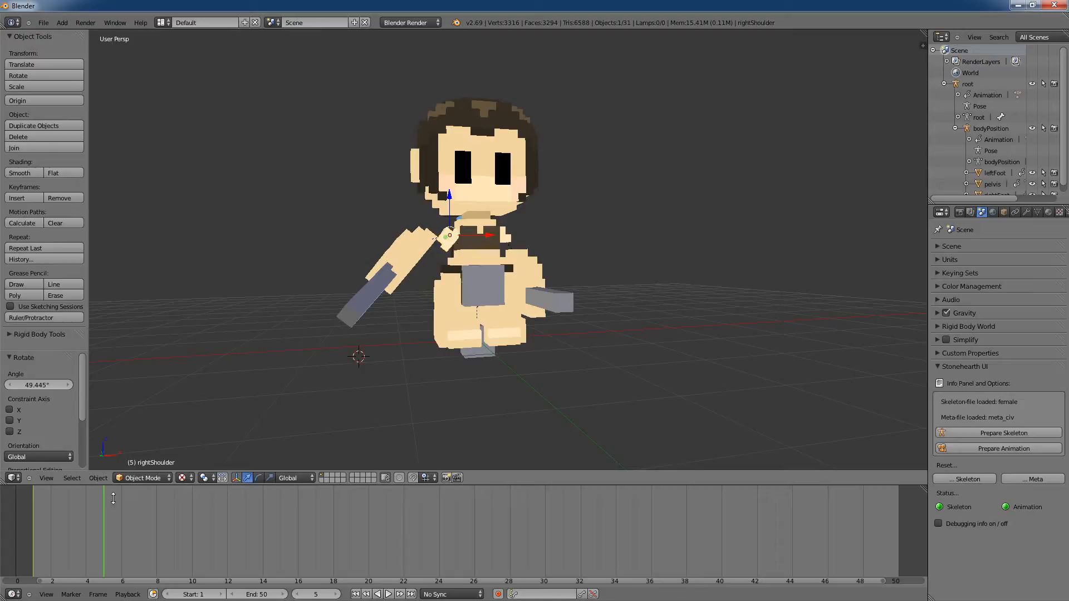
{"action": "mouse_move", "coordinate": [105, 517]}
{"action": "left_mouse_down"}
{"action": "mouse_move", "coordinate": [85, 517]}
{"action": "mouse_move", "coordinate": [99, 519]}
{"action": "left_mouse_up"}
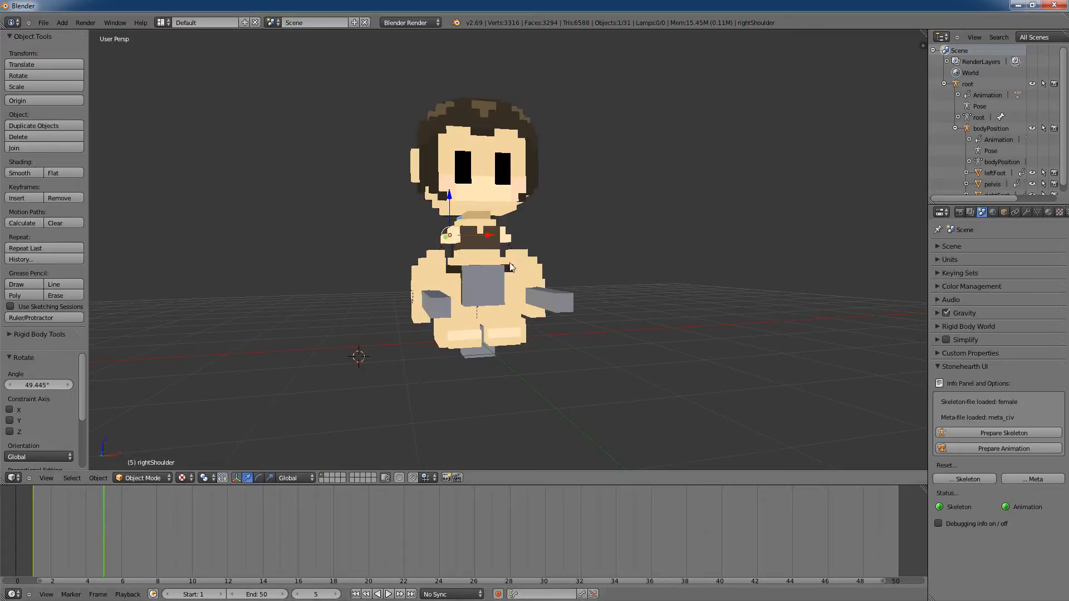
Step: Rotate the right shoulder about -792.3° around the global X axis at frame 5 to raise the arm
{"action": "middle_click_drag", "start_coordinate": [396, 300], "coordinate": [474, 270]}
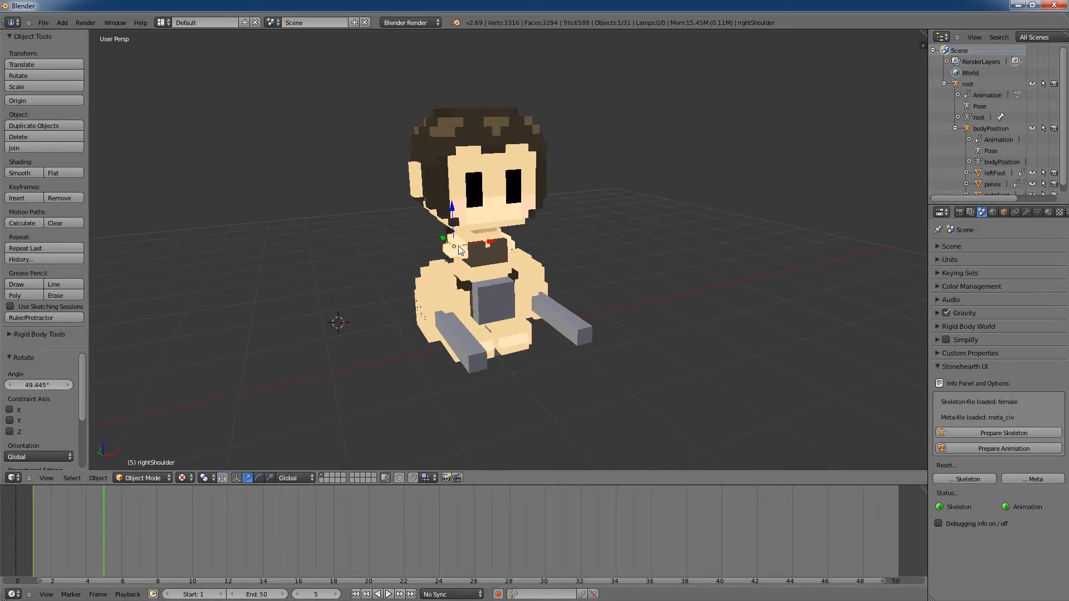
{"action": "key", "text": "r"}
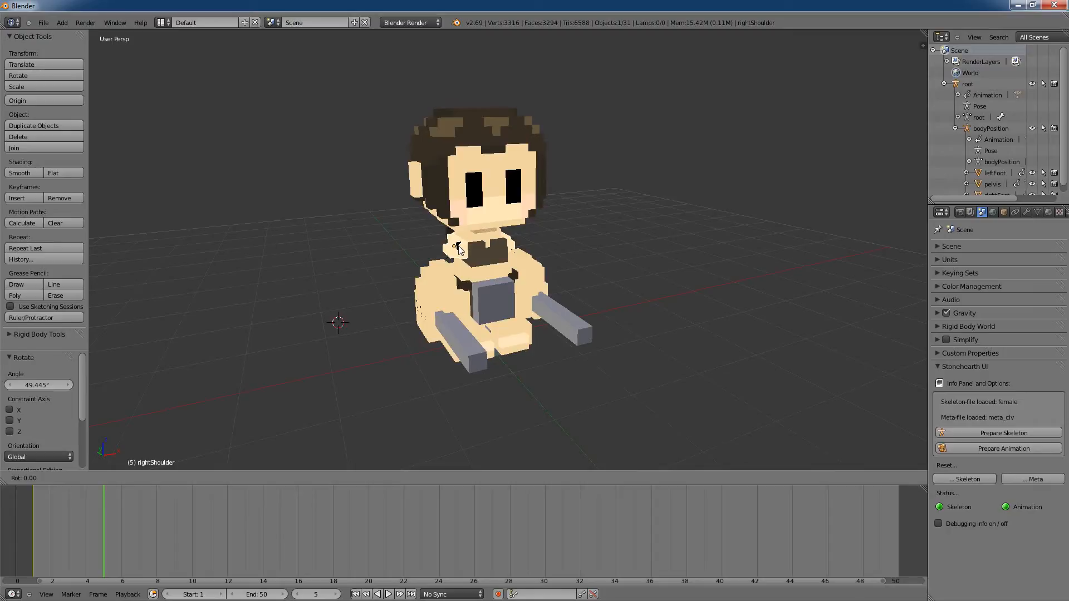
{"action": "key", "text": "x"}
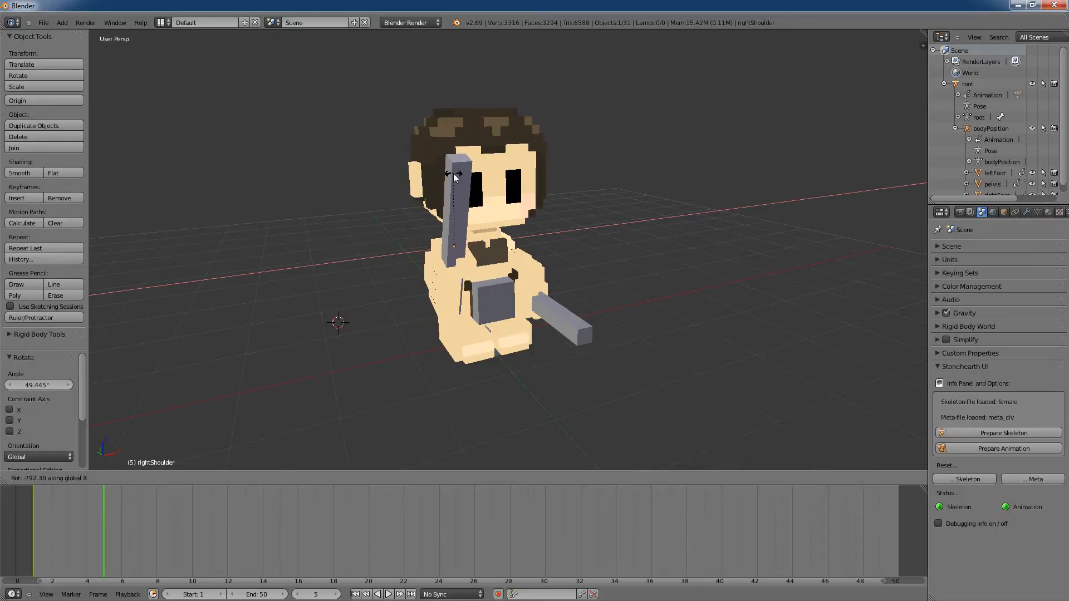
{"action": "left_click", "coordinate": [454, 172]}
{"action": "middle_click_drag", "start_coordinate": [446, 344], "coordinate": [522, 332]}
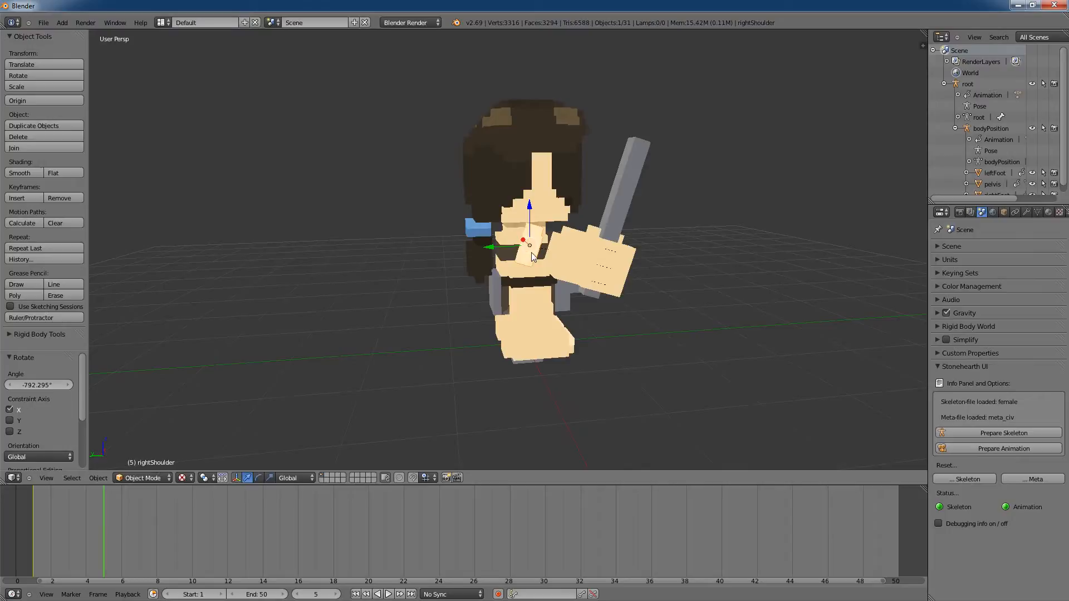
Step: Rotate the right shoulder a further -64° or so around the global X axis
{"action": "key", "text": "r"}
{"action": "key", "text": "x"}
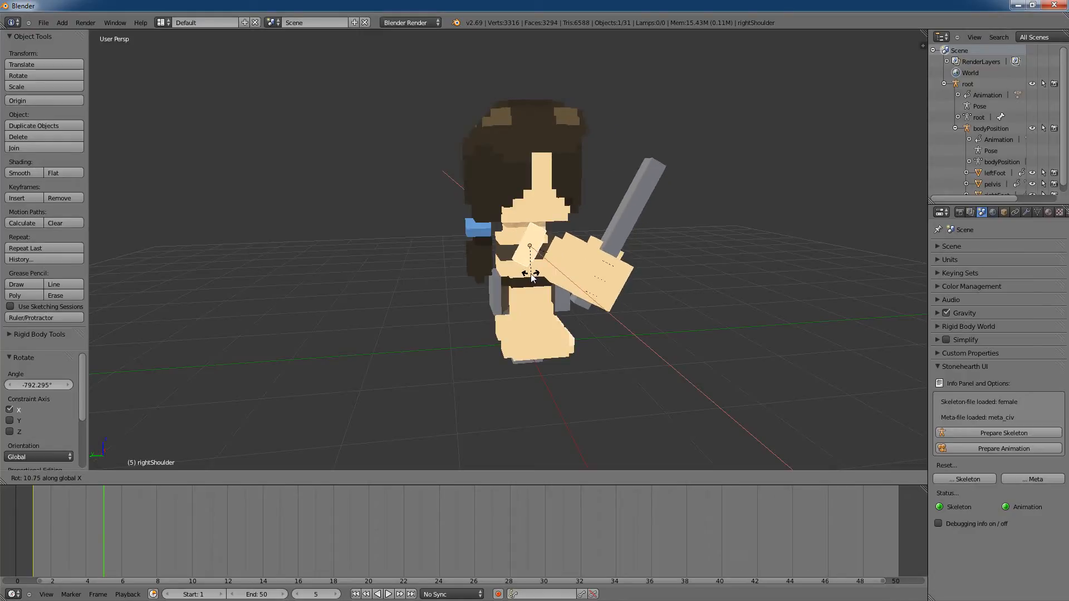
{"action": "left_click", "coordinate": [670, 321]}
{"action": "middle_click_drag", "start_coordinate": [670, 321], "coordinate": [732, 339]}
Step: Select the rightArm part and rotate it about -46.3° around the global Z axis
{"action": "right_click", "coordinate": [564, 237]}
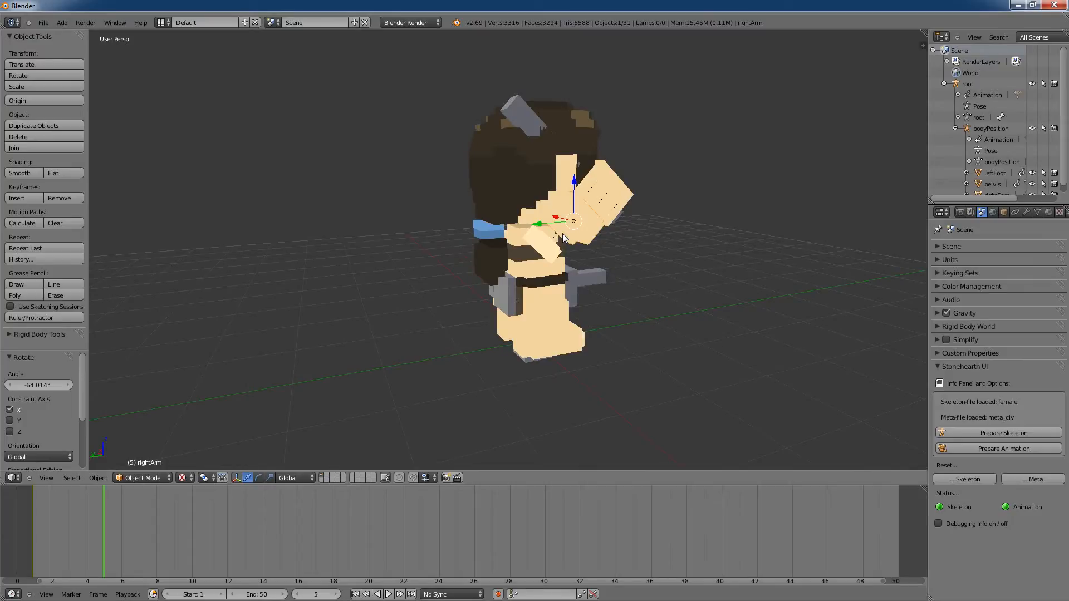
{"action": "key", "text": "r"}
{"action": "key", "text": "z"}
{"action": "left_click", "coordinate": [530, 223]}
{"action": "middle_click_drag", "start_coordinate": [736, 411], "coordinate": [509, 248]}
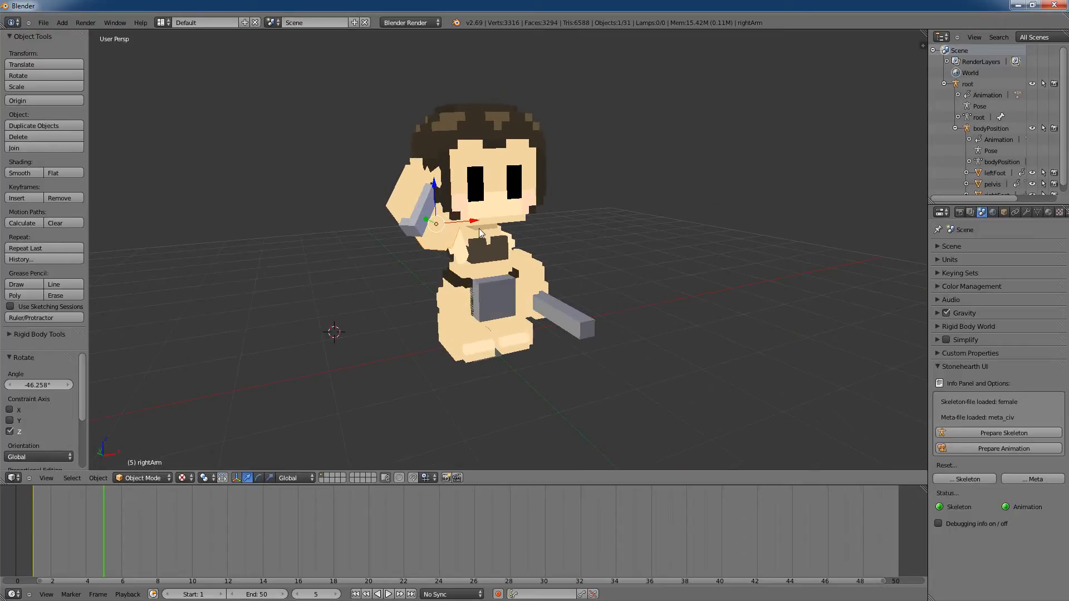
Step: Rotate the right arm another -42.9° or so around global Z and about -28° around global Y
{"action": "key", "text": "r"}
{"action": "key", "text": "z"}
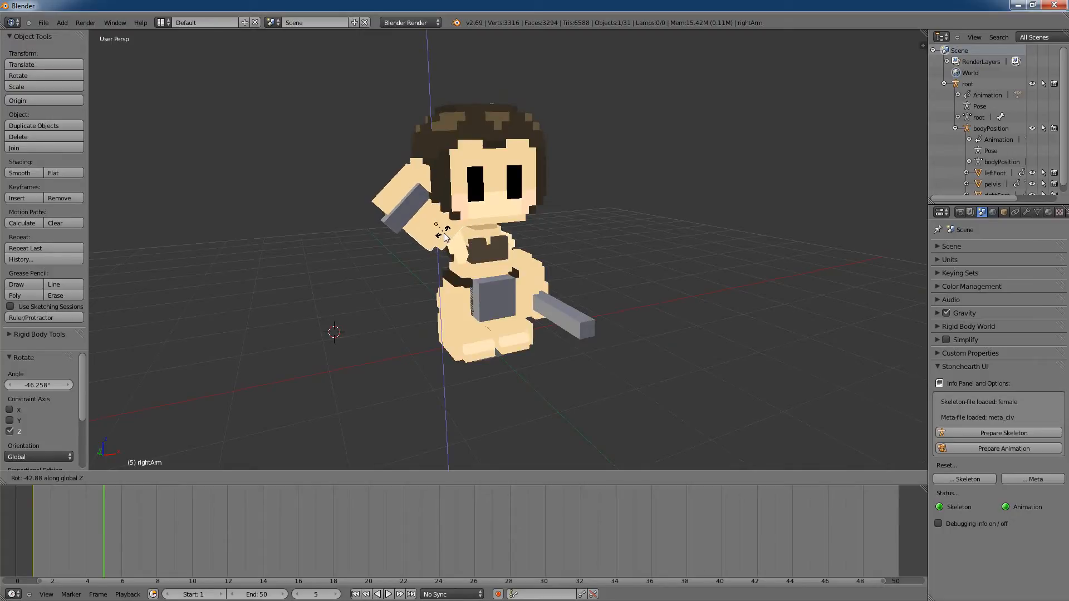
{"action": "left_click", "coordinate": [443, 234]}
{"action": "key", "text": "r"}
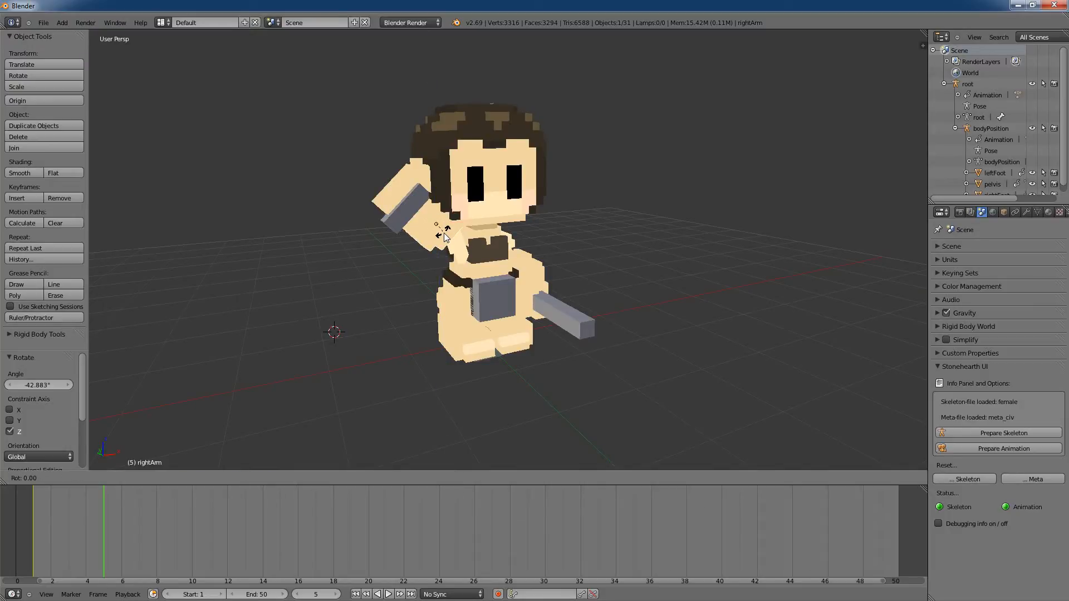
{"action": "key", "text": "y"}
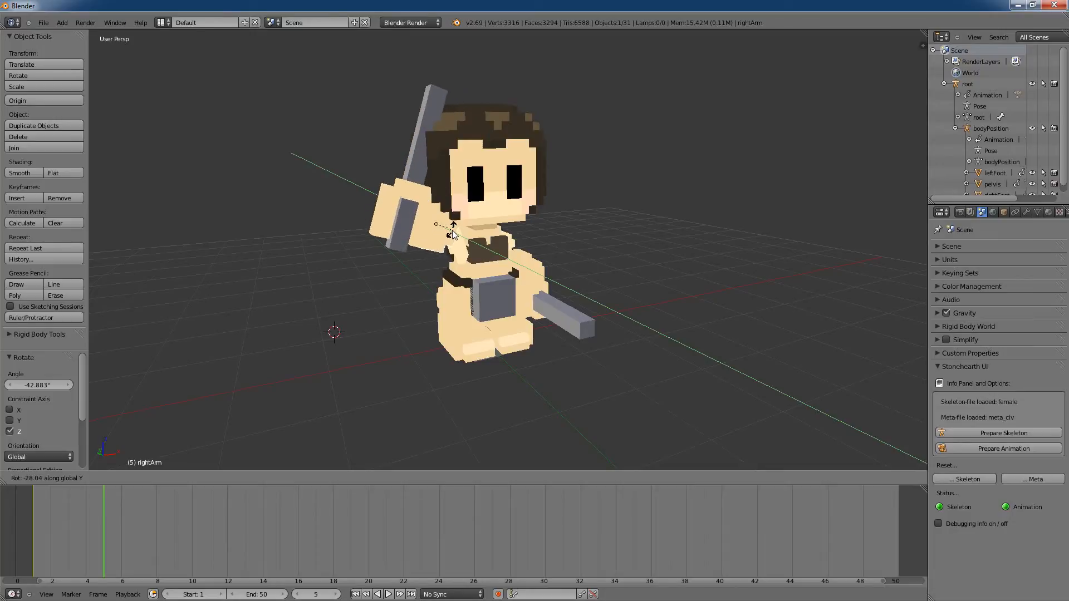
{"action": "left_click", "coordinate": [454, 235]}
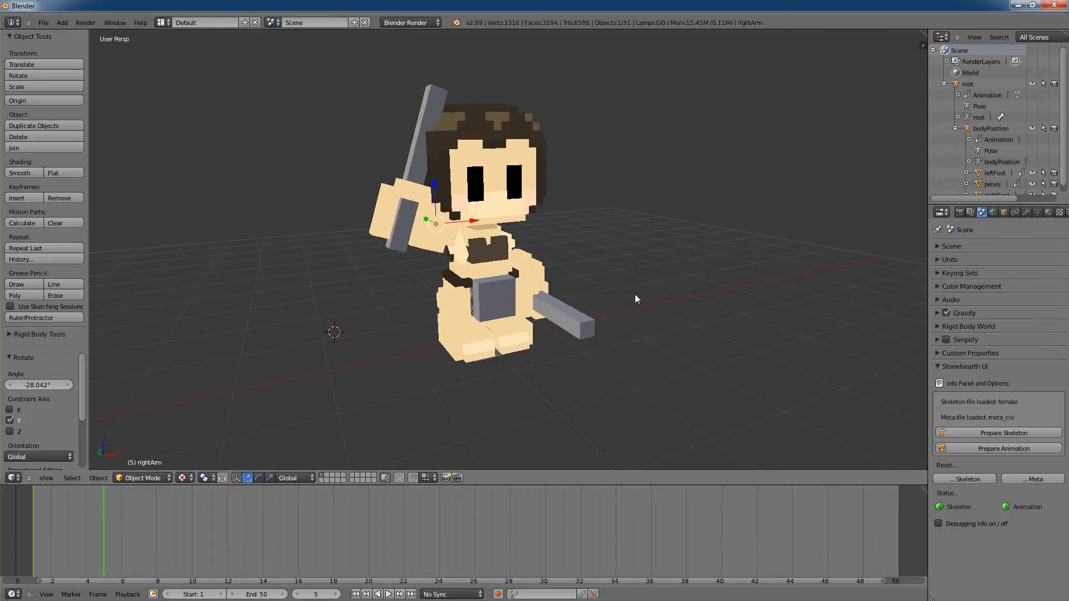
{"action": "middle_click_drag", "start_coordinate": [606, 288], "coordinate": [689, 303]}
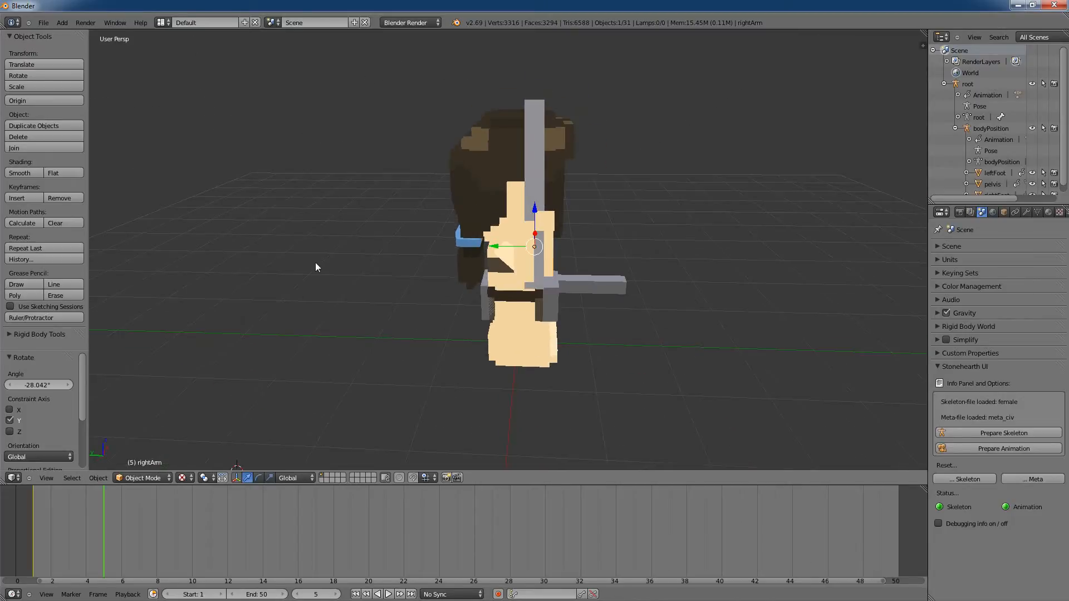
Step: Insert a LocRotScale keyframe for all parts of the character at frame 5, and deselect everything
{"action": "key", "text": "a"}
{"action": "key", "text": "a"}
{"action": "middle_click_drag", "start_coordinate": [336, 299], "coordinate": [299, 312]}
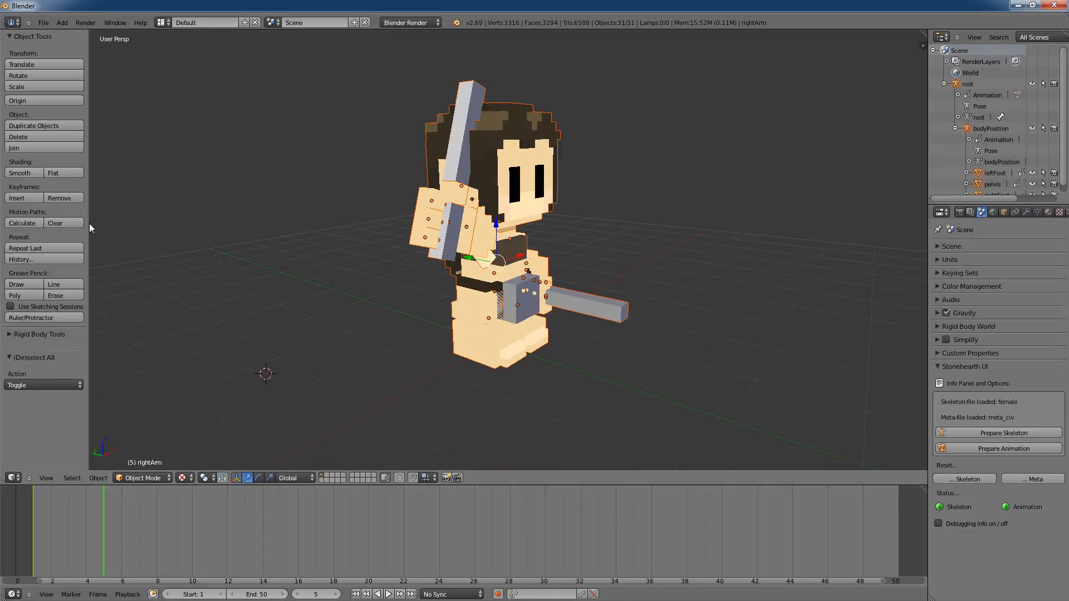
{"action": "left_click", "coordinate": [22, 199]}
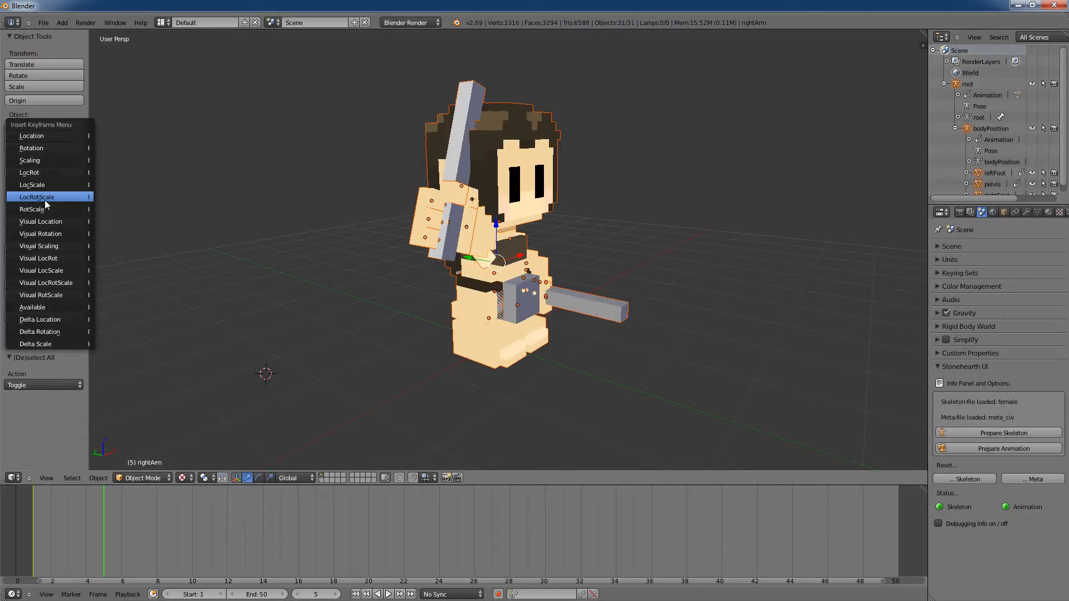
{"action": "left_click", "coordinate": [41, 199]}
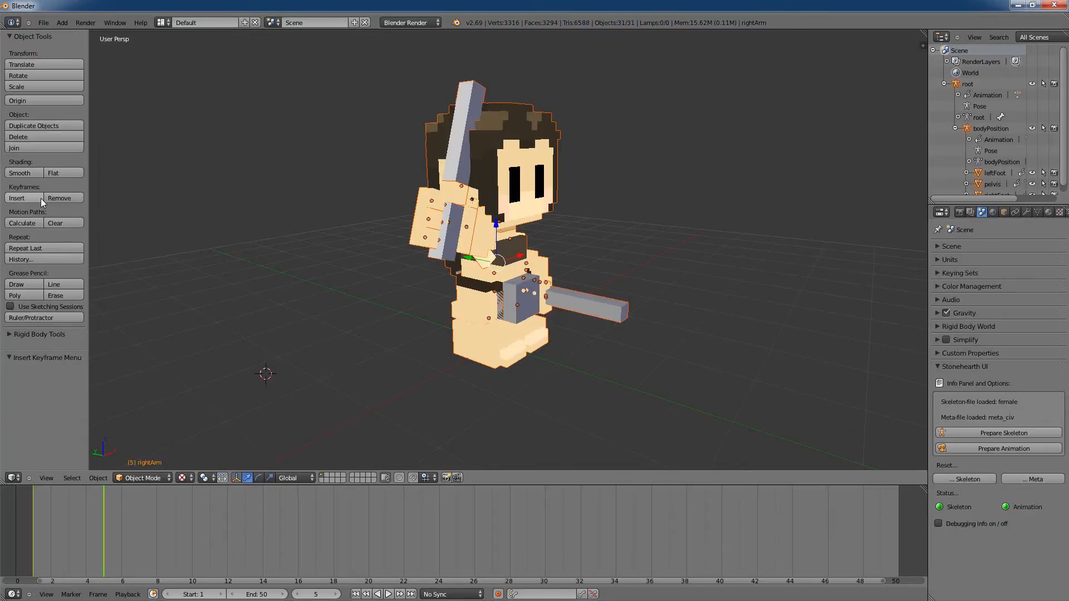
{"action": "key", "text": "a"}
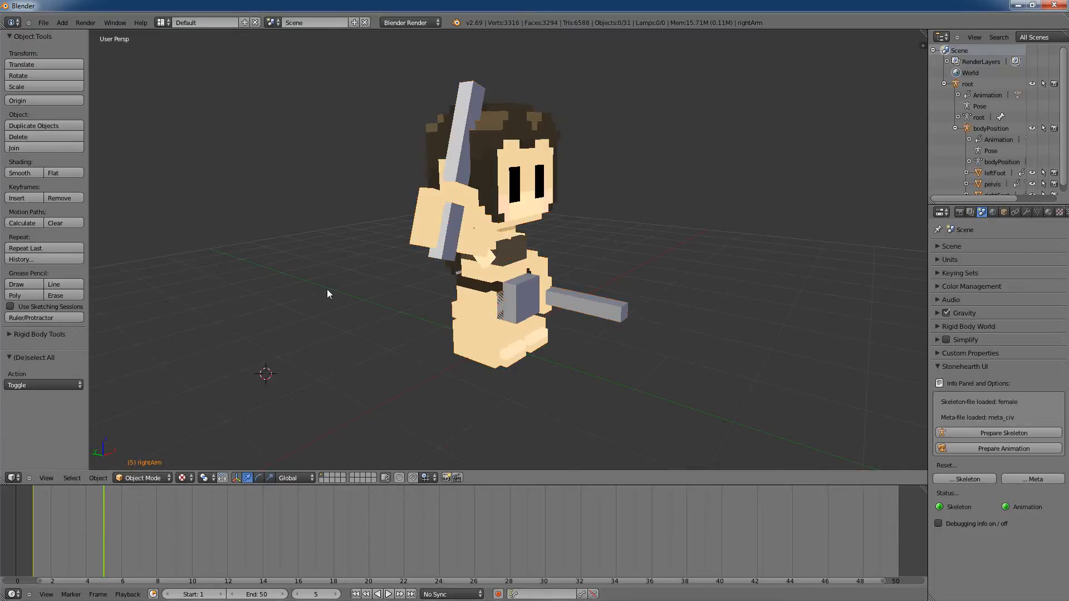
Step: Scrub back to frame 1 and forward through the arm movement, ending with the current frame at 8
{"action": "left_click_drag", "start_coordinate": [104, 536], "coordinate": [31, 532]}
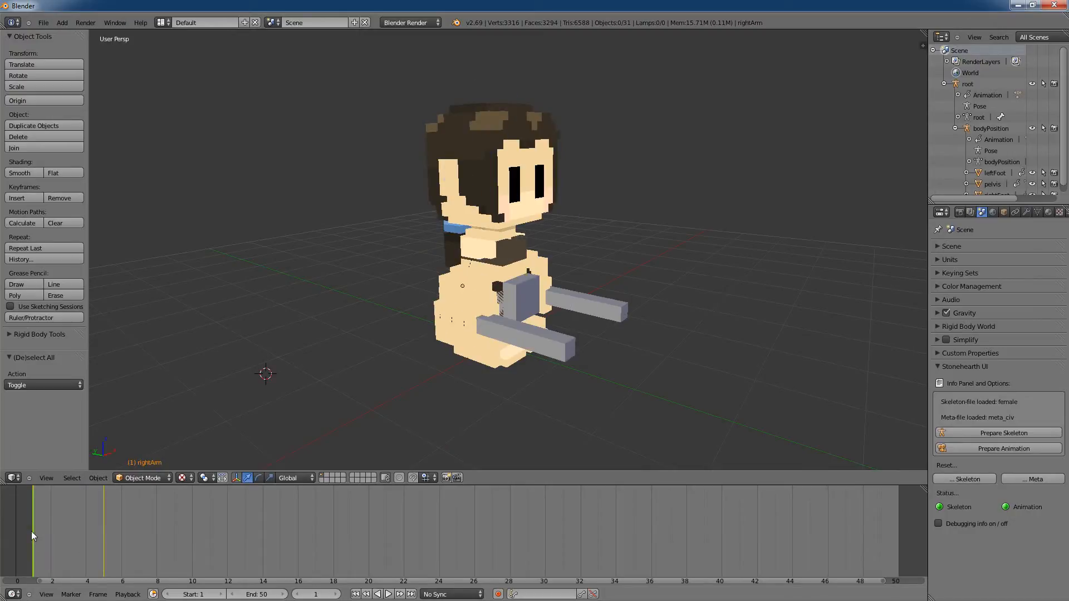
{"action": "scroll", "coordinate": [340, 351], "scroll_direction": "down", "scroll_amount": 4}
{"action": "middle_click_drag", "start_coordinate": [603, 416], "coordinate": [482, 445]}
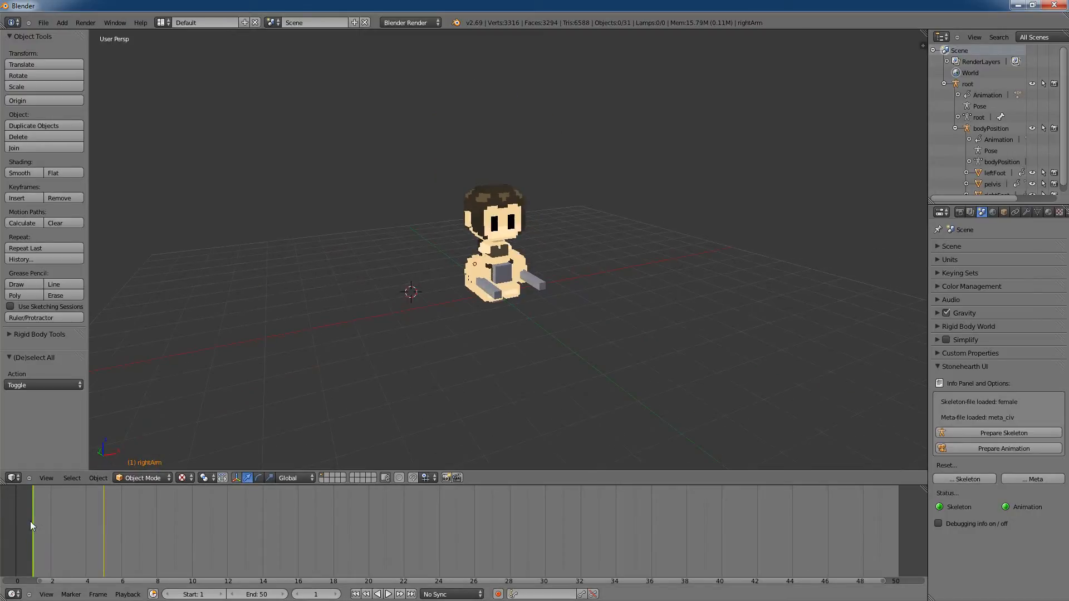
{"action": "left_click_drag", "start_coordinate": [37, 525], "coordinate": [162, 533]}
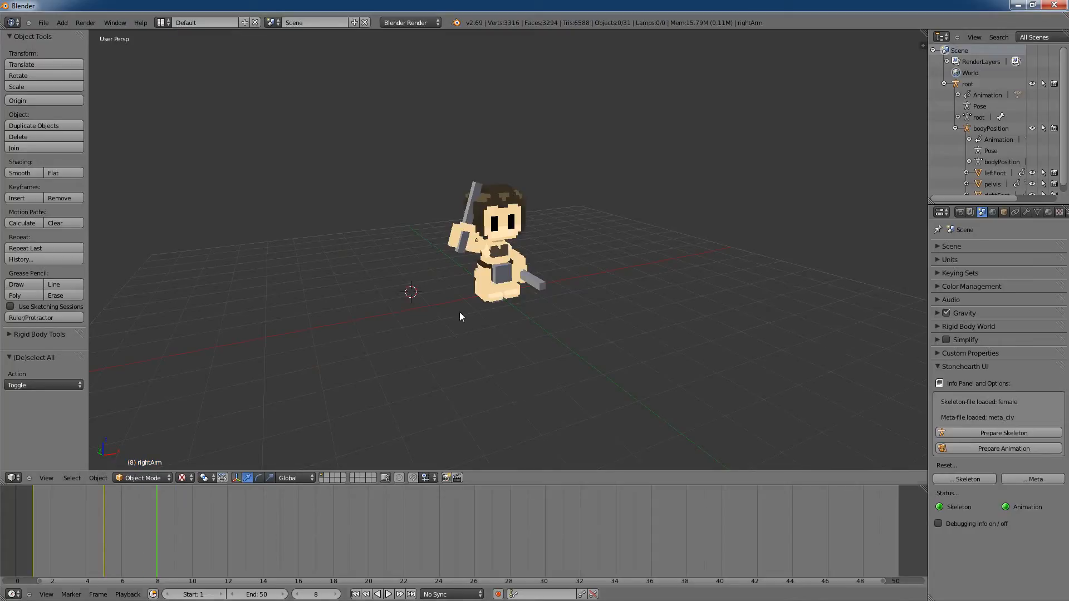
Step: Select the rightArm part at frame 8 and rotate it about -16.2° around the global Y axis
{"action": "scroll", "coordinate": [462, 312], "scroll_direction": "up", "scroll_amount": 5}
{"action": "middle_click_drag", "start_coordinate": [635, 288], "coordinate": [687, 200]}
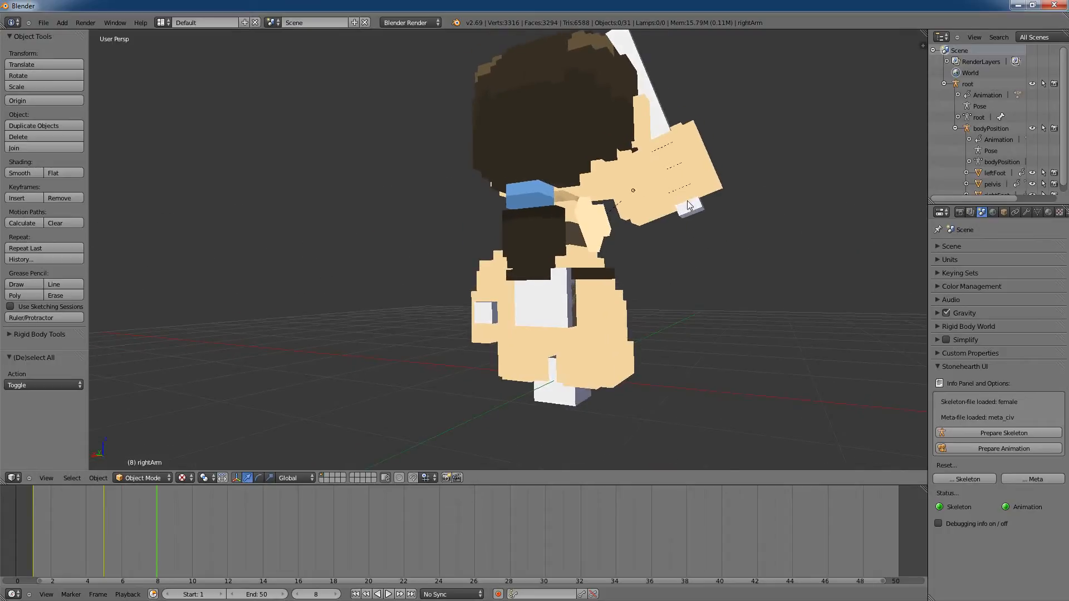
{"action": "right_click", "coordinate": [639, 204]}
{"action": "middle_click_drag", "start_coordinate": [710, 314], "coordinate": [529, 341]}
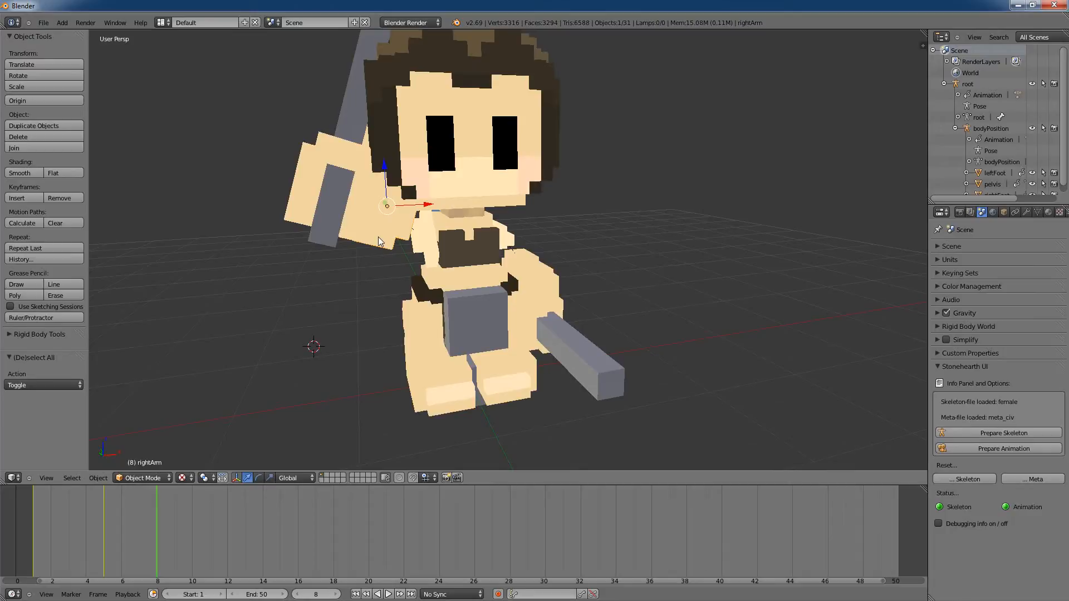
{"action": "key", "text": "r"}
{"action": "key", "text": "y"}
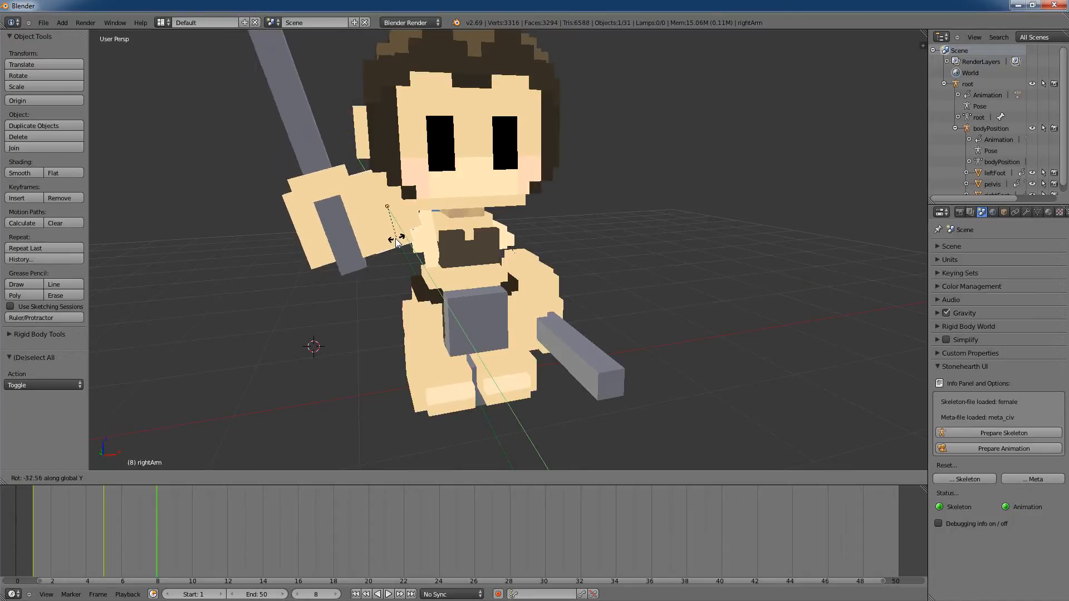
{"action": "left_click", "coordinate": [388, 243]}
{"action": "middle_click_drag", "start_coordinate": [678, 224], "coordinate": [440, 257]}
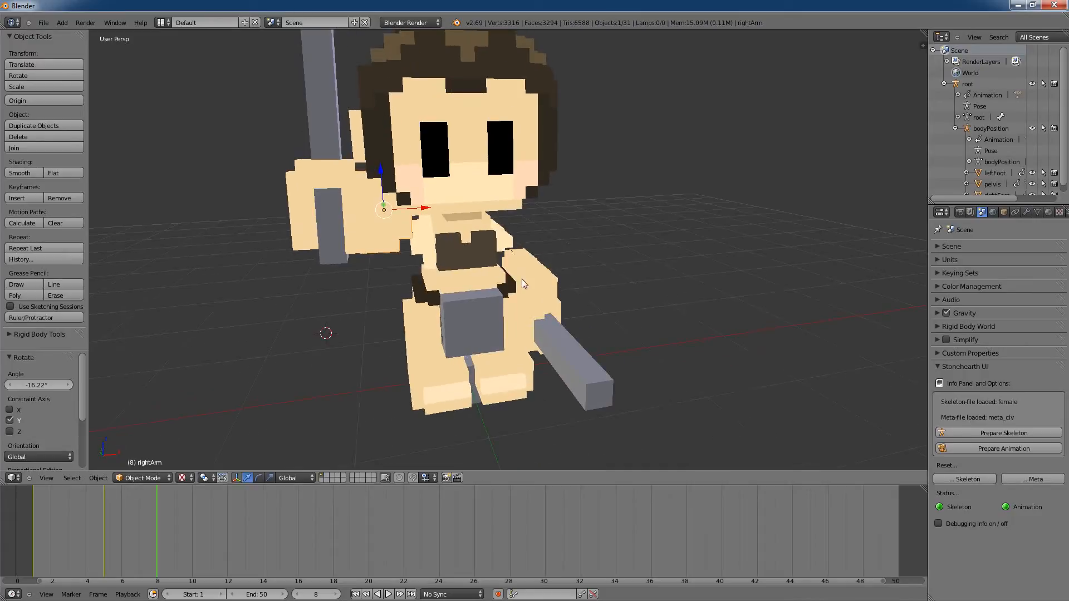
Step: Select the rightShoulder part and rotate it around the global Y axis to swing the raised arm outward, and clear the selection
{"action": "right_click", "coordinate": [428, 249]}
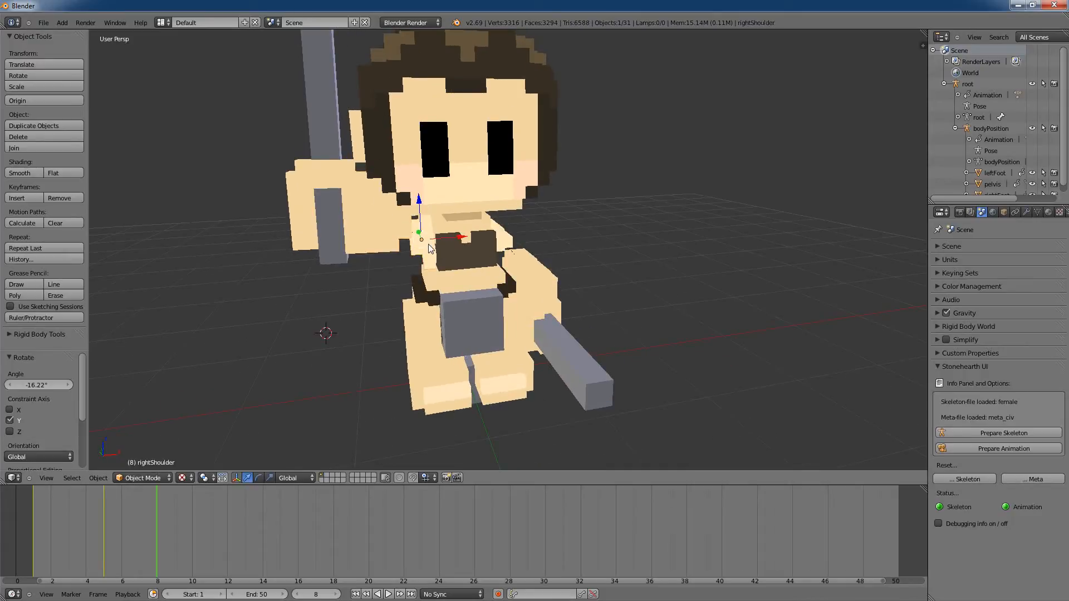
{"action": "key", "text": "r"}
{"action": "key", "text": "y"}
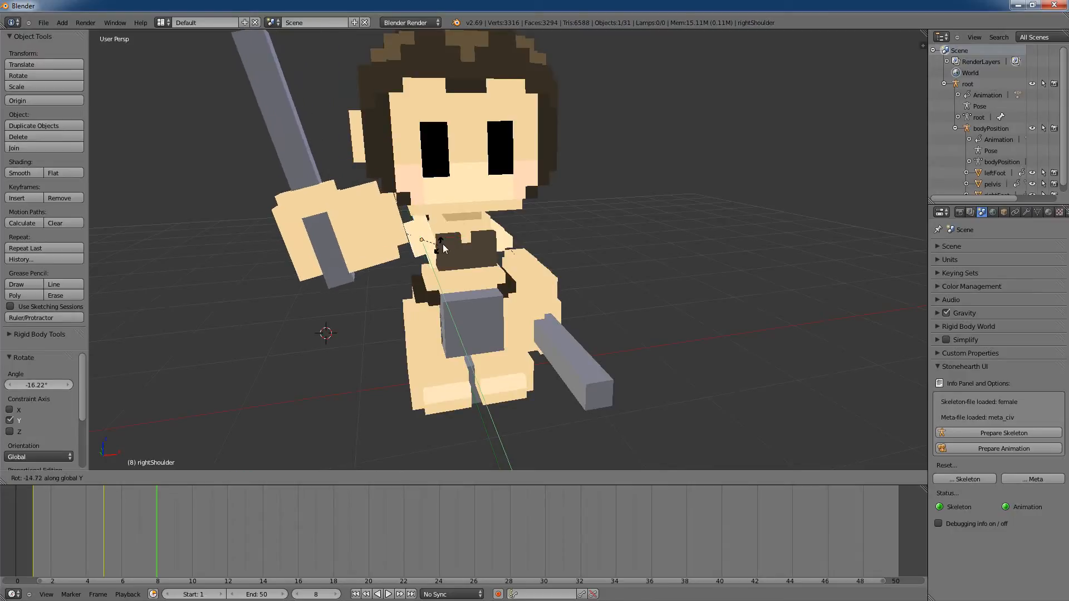
{"action": "left_click", "coordinate": [445, 243]}
{"action": "key", "text": "a"}
{"action": "key", "text": "a"}
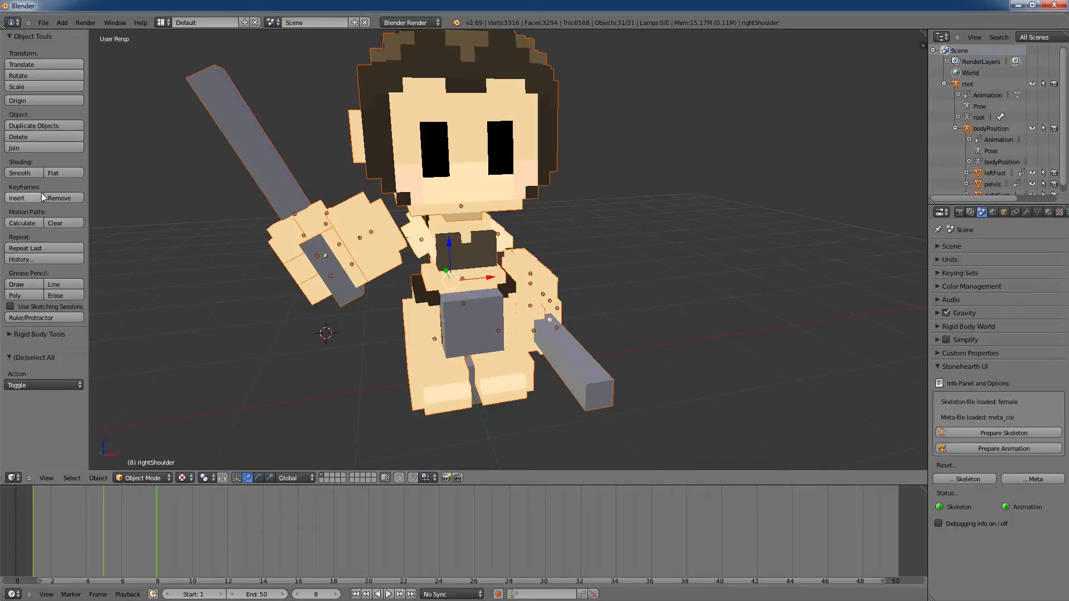
{"action": "key", "text": "a"}
Step: Select the rightHand part and rotate it around the global Y axis to tilt the weapon farther outward
{"action": "right_click", "coordinate": [362, 263]}
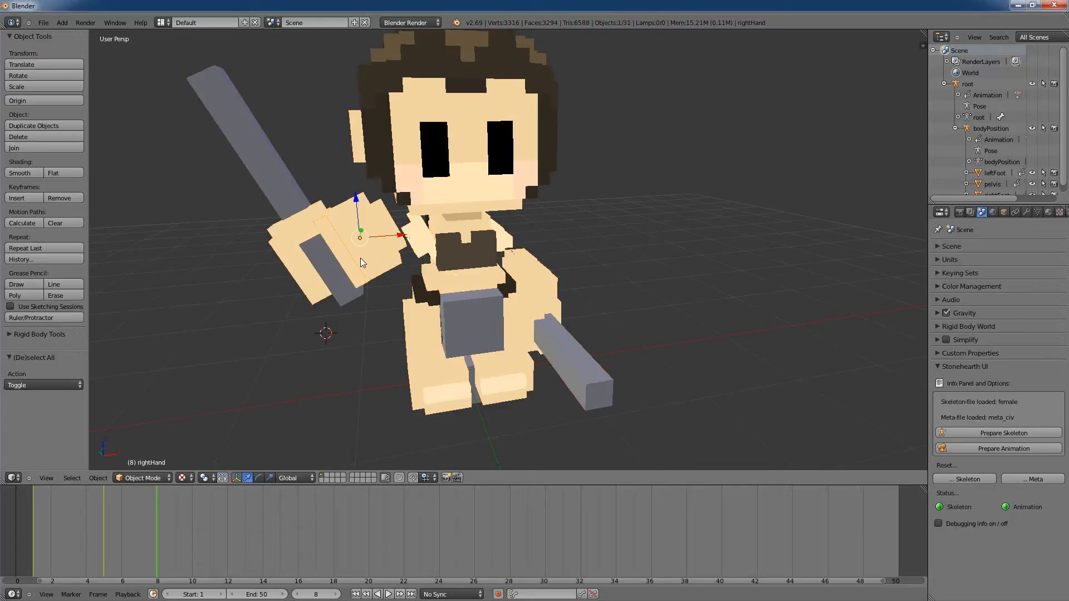
{"action": "key", "text": "r"}
{"action": "key", "text": "y"}
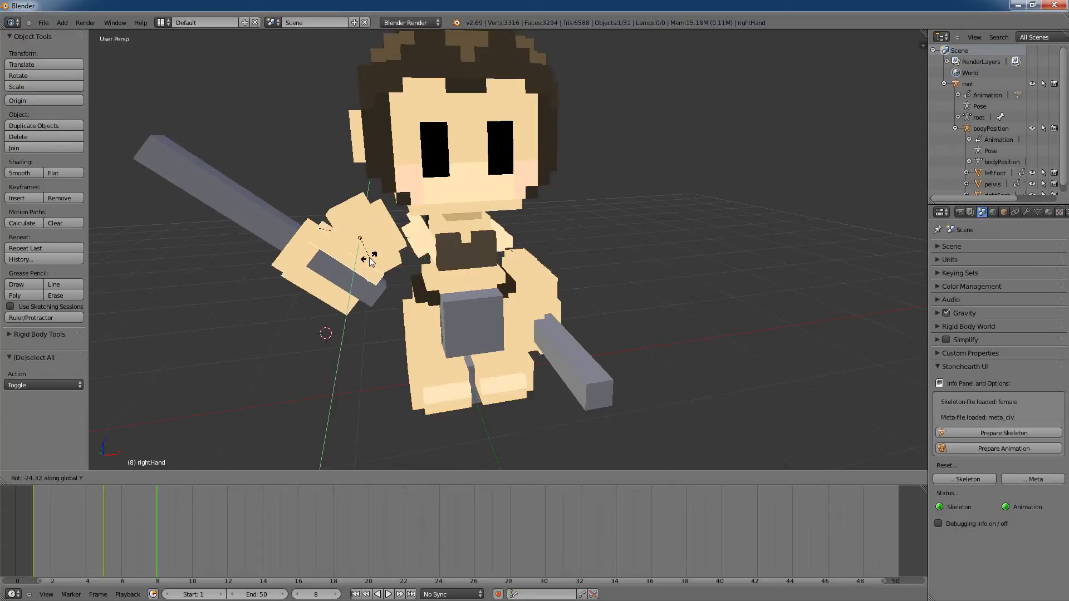
{"action": "left_click", "coordinate": [366, 257]}
Step: Insert a LocRotScale keyframe for all parts of the character at frame 8
{"action": "key", "text": "a"}
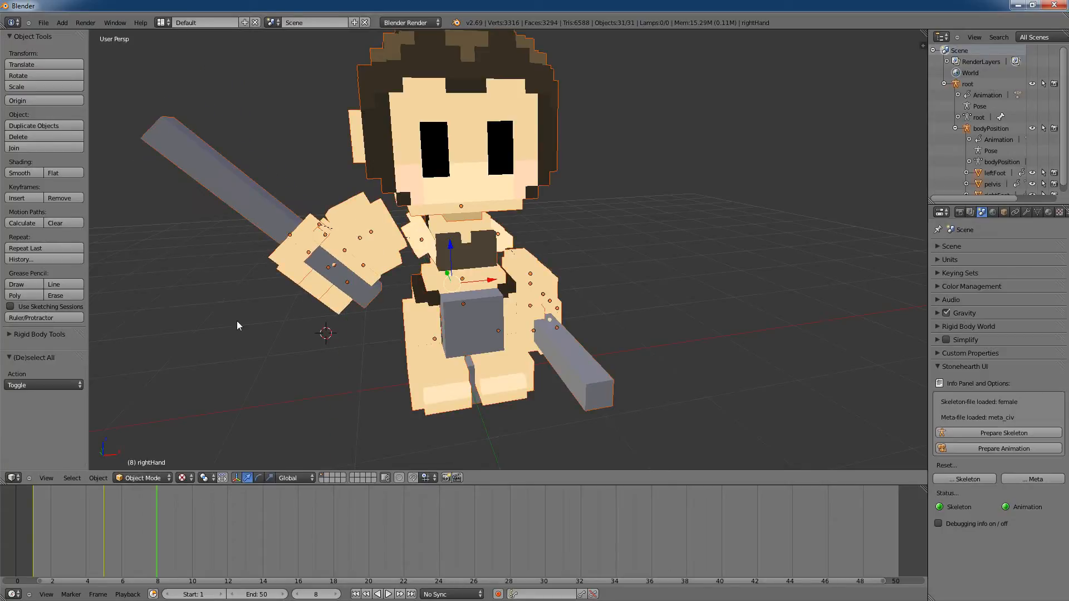
{"action": "left_click", "coordinate": [24, 198]}
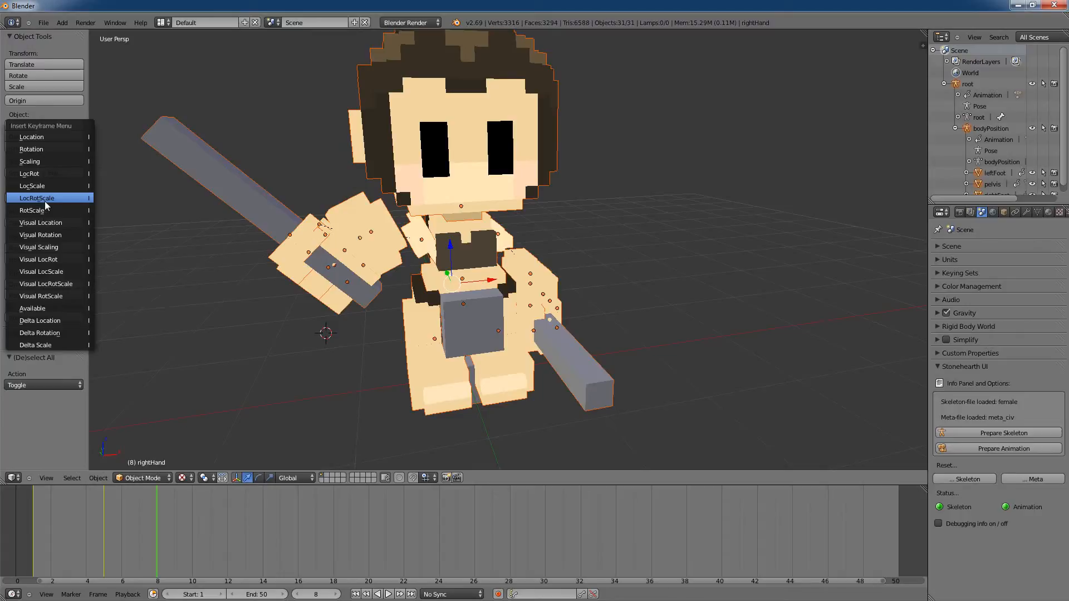
{"action": "left_click", "coordinate": [45, 199]}
Step: Scrub back to the early frames to review the motion, deselect all parts, and set the current frame to 10
{"action": "left_click_drag", "start_coordinate": [158, 508], "coordinate": [52, 509]}
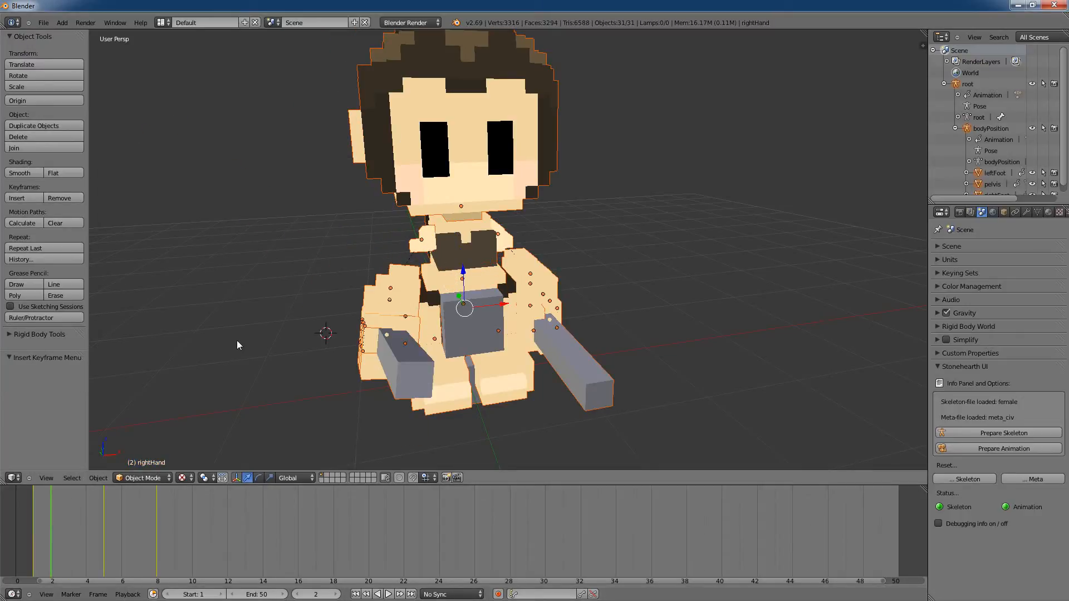
{"action": "key", "text": "a"}
{"action": "left_click", "coordinate": [68, 541]}
{"action": "left_click_drag", "start_coordinate": [79, 543], "coordinate": [189, 537]}
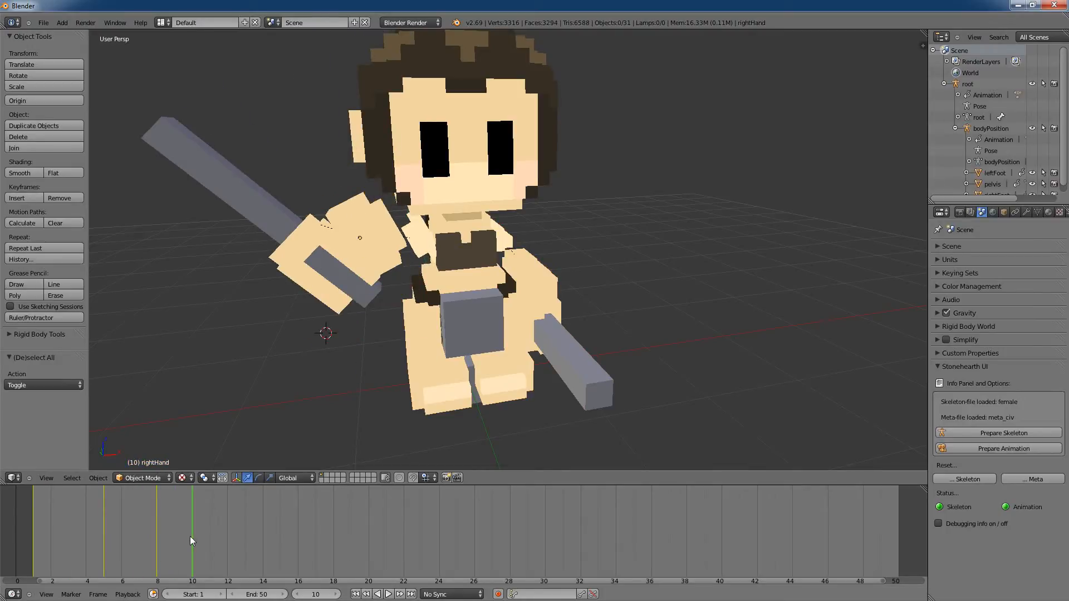
Step: Rotate the right hand about 34.9° around the global Y axis at frame 10, and select the rightArm part
{"action": "right_click", "coordinate": [348, 244]}
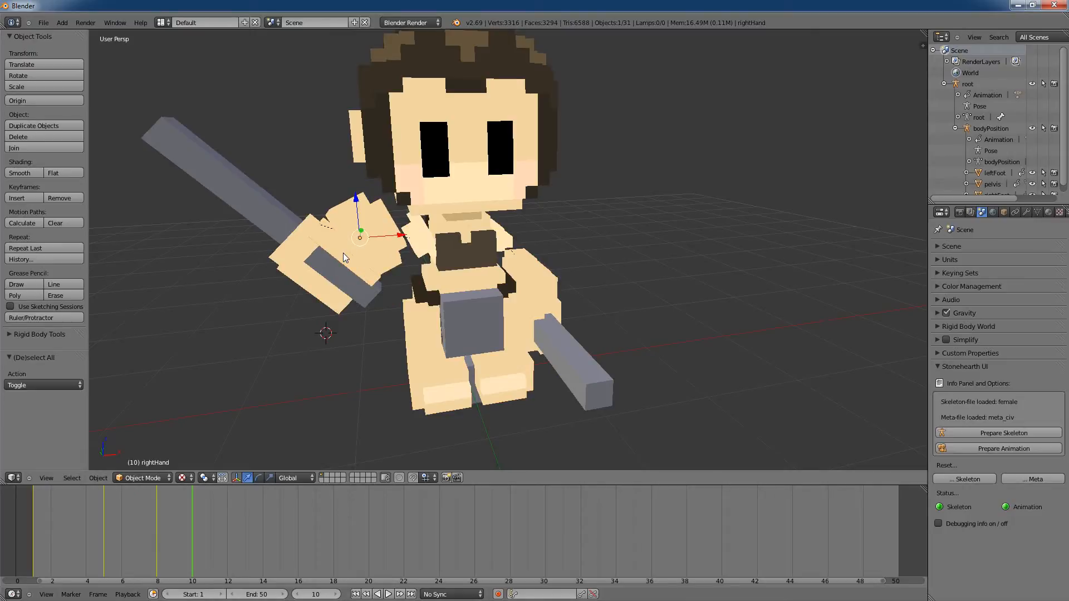
{"action": "key", "text": "r"}
{"action": "key", "text": "y"}
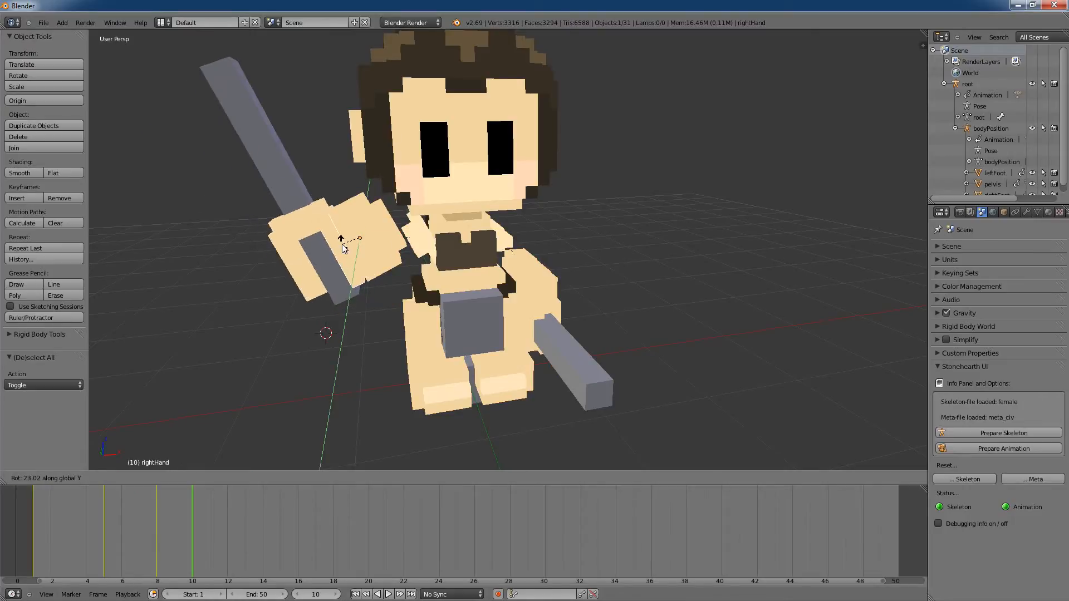
{"action": "left_click", "coordinate": [344, 246]}
{"action": "right_click", "coordinate": [390, 226]}
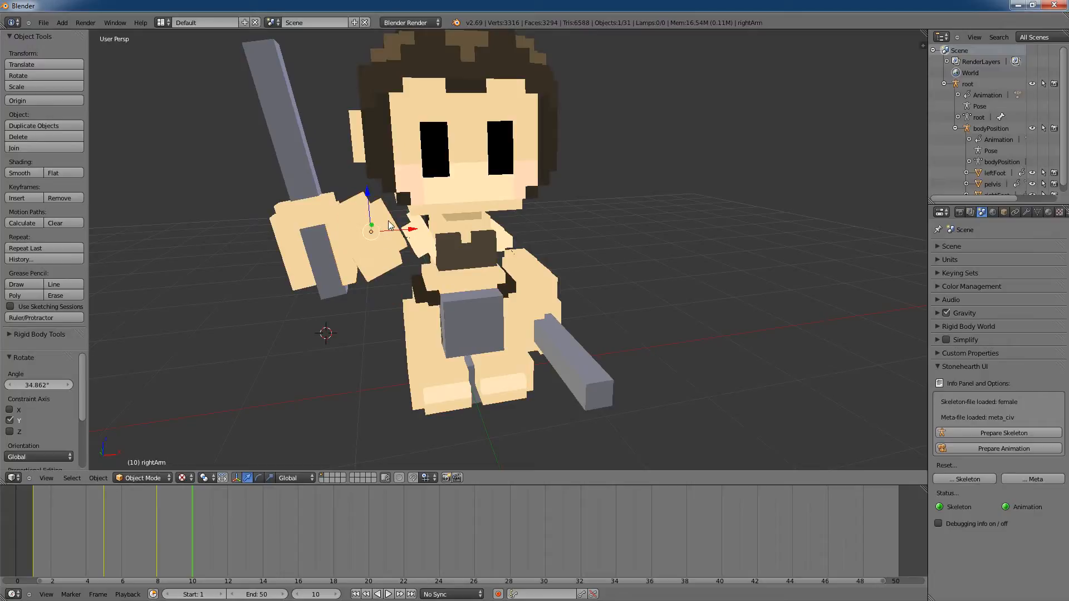
Step: Rotate the rightArm about 19.1° and the rightShoulder about 21° around the global Y axis at frame 10
{"action": "key", "text": "r"}
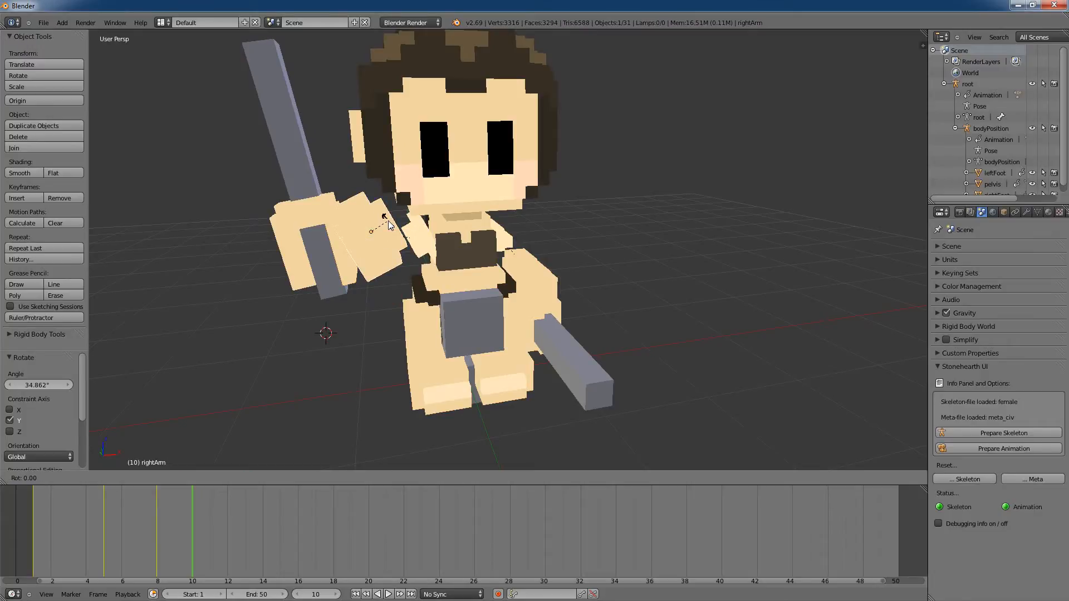
{"action": "key", "text": "y"}
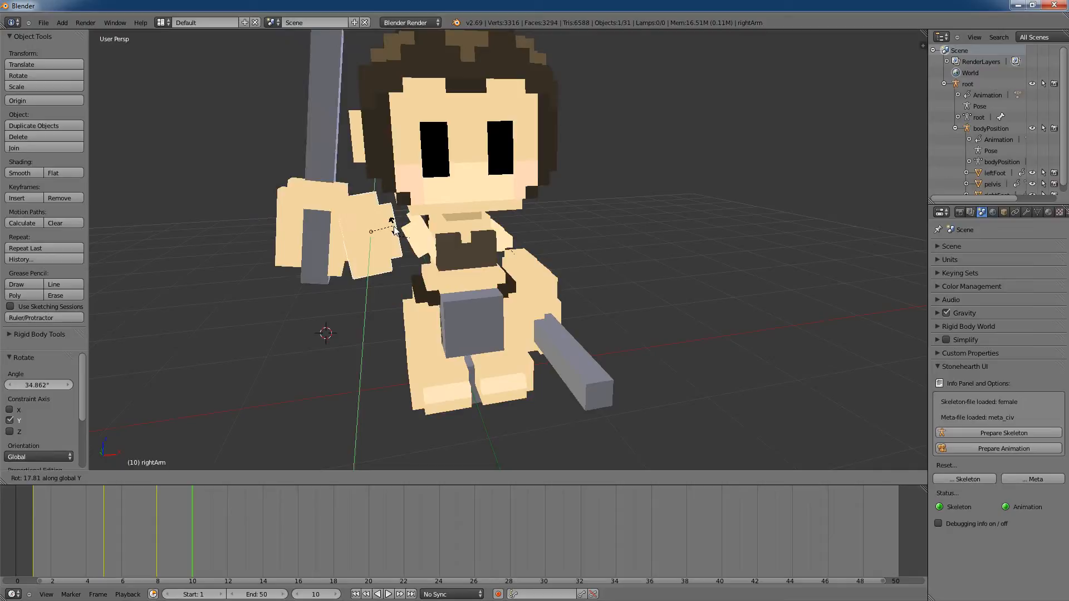
{"action": "left_click", "coordinate": [393, 228]}
{"action": "right_click", "coordinate": [423, 234]}
{"action": "key", "text": "r"}
{"action": "key", "text": "y"}
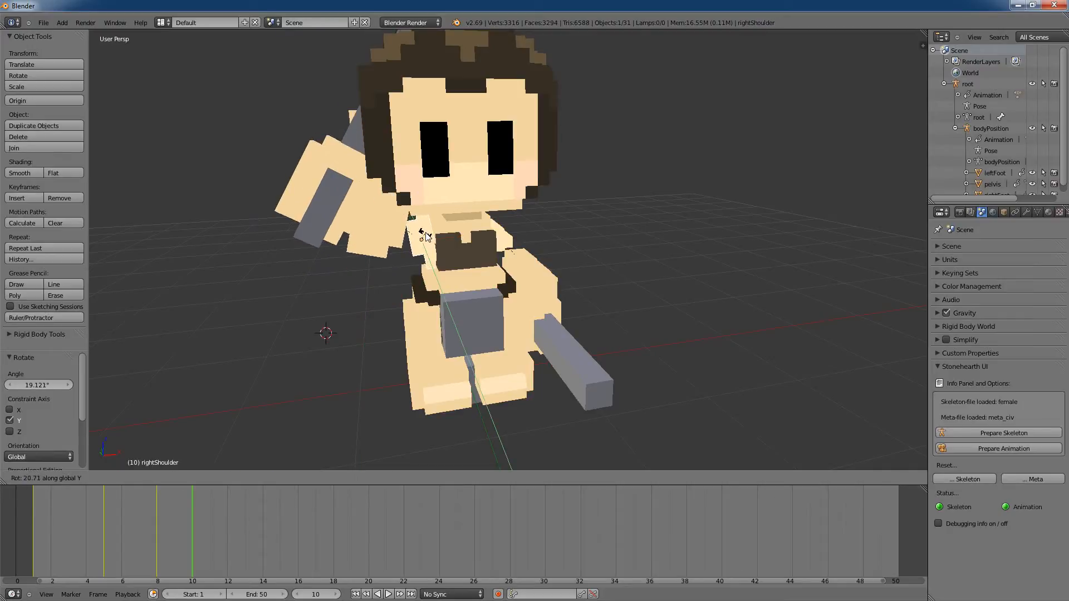
{"action": "left_click", "coordinate": [429, 237]}
Step: Insert a LocRotScale keyframe for all parts of the character at frame 10, and clear the selection
{"action": "key", "text": "a"}
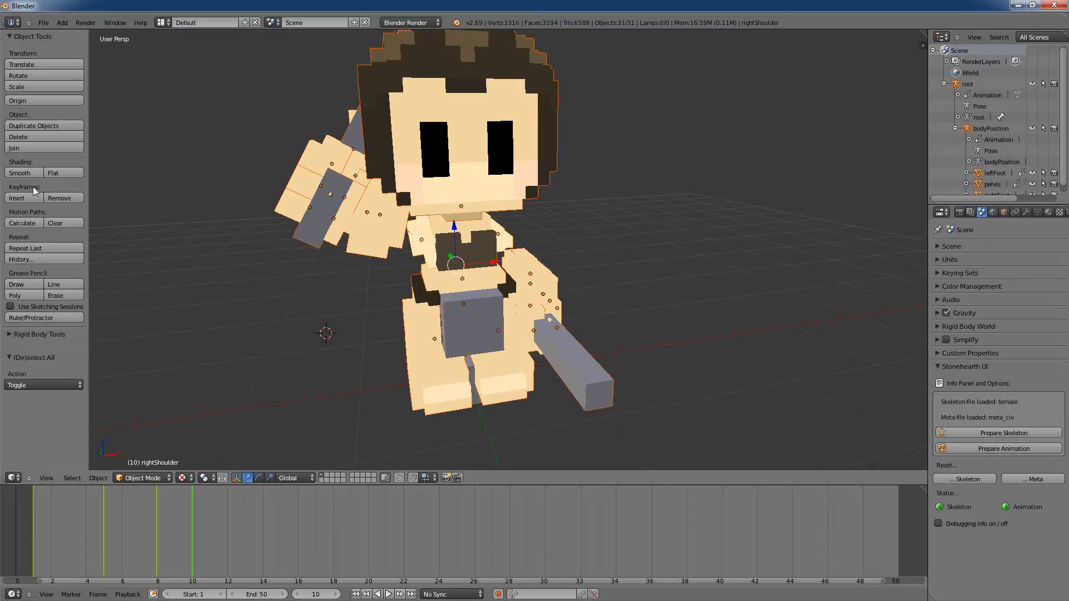
{"action": "key", "text": "i"}
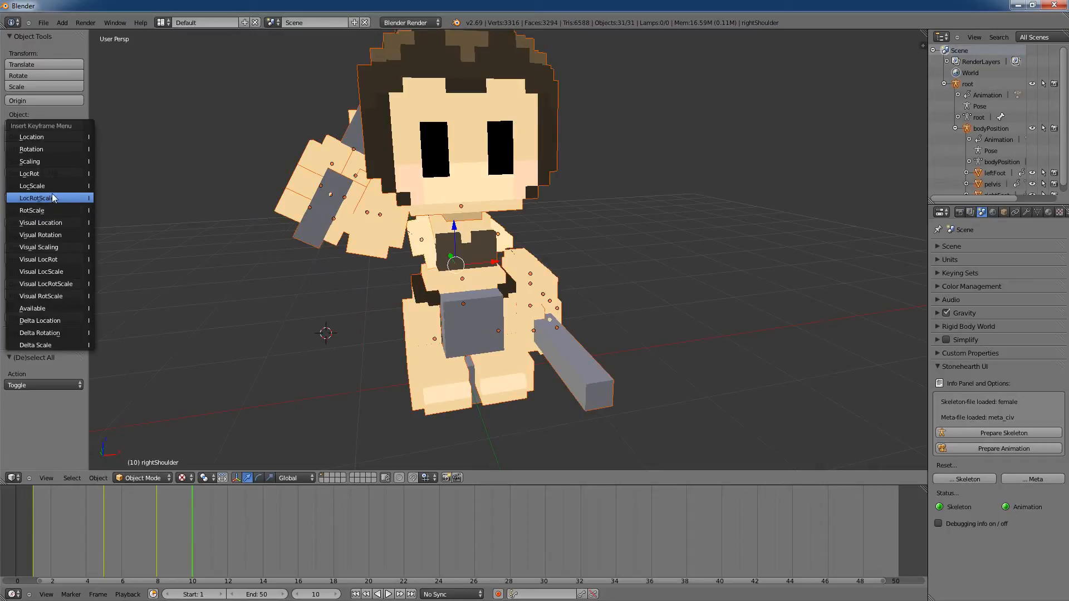
{"action": "left_click", "coordinate": [46, 202]}
{"action": "key", "text": "a"}
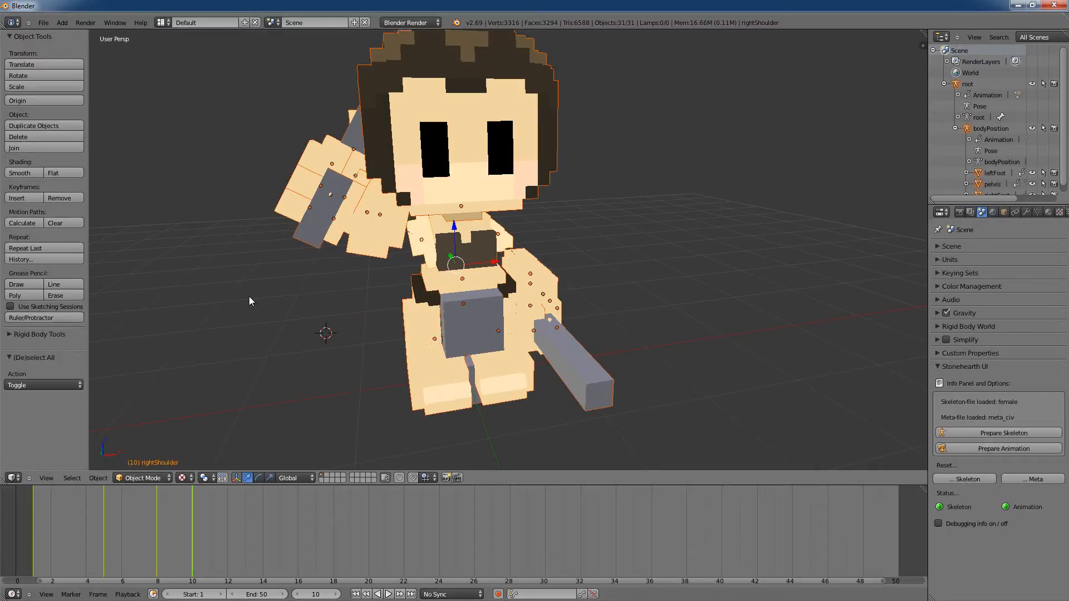
Step: Scrub back through the earlier keyframes to review the waving motion, and set the current frame to 12
{"action": "scroll", "coordinate": [232, 373], "scroll_direction": "down", "scroll_amount": 3}
{"action": "scroll", "coordinate": [233, 369], "scroll_direction": "up", "scroll_amount": 1}
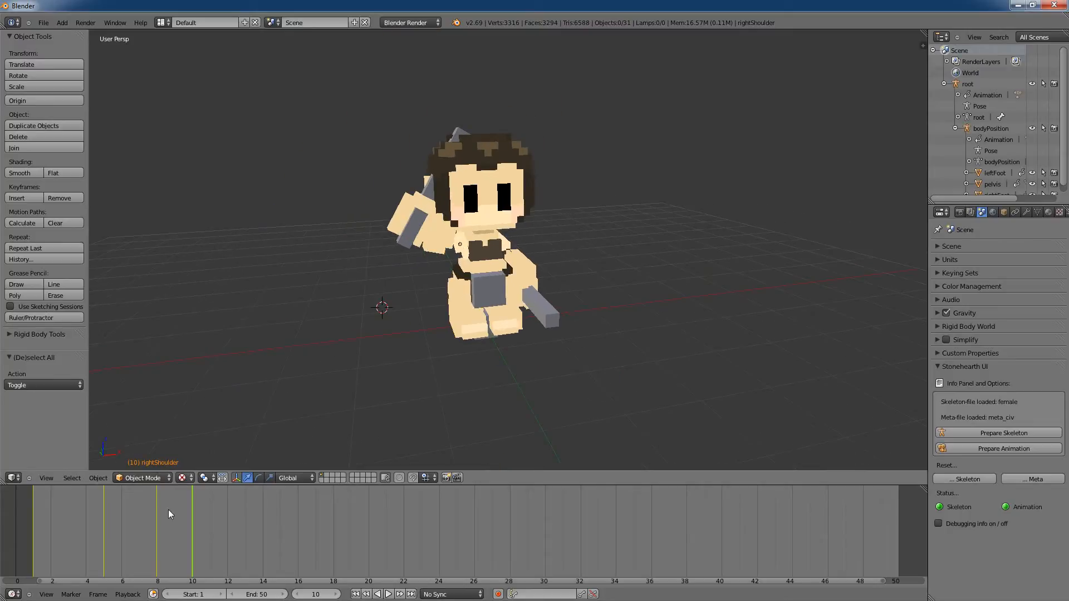
{"action": "key", "text": "Down"}
{"action": "key", "text": "Down"}
{"action": "left_click_drag", "start_coordinate": [79, 516], "coordinate": [235, 530]}
Step: Rotate the rightShoulder about 14.6° around the global Y axis at frame 12
{"action": "scroll", "coordinate": [380, 306], "scroll_direction": "up", "scroll_amount": 3}
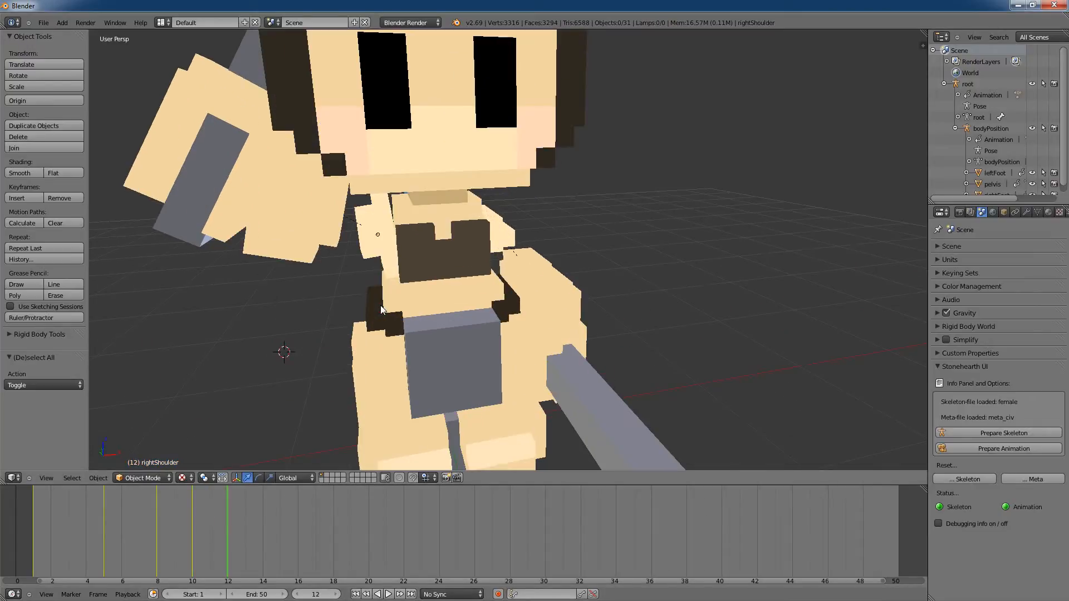
{"action": "right_click", "coordinate": [374, 222]}
{"action": "key", "text": "r"}
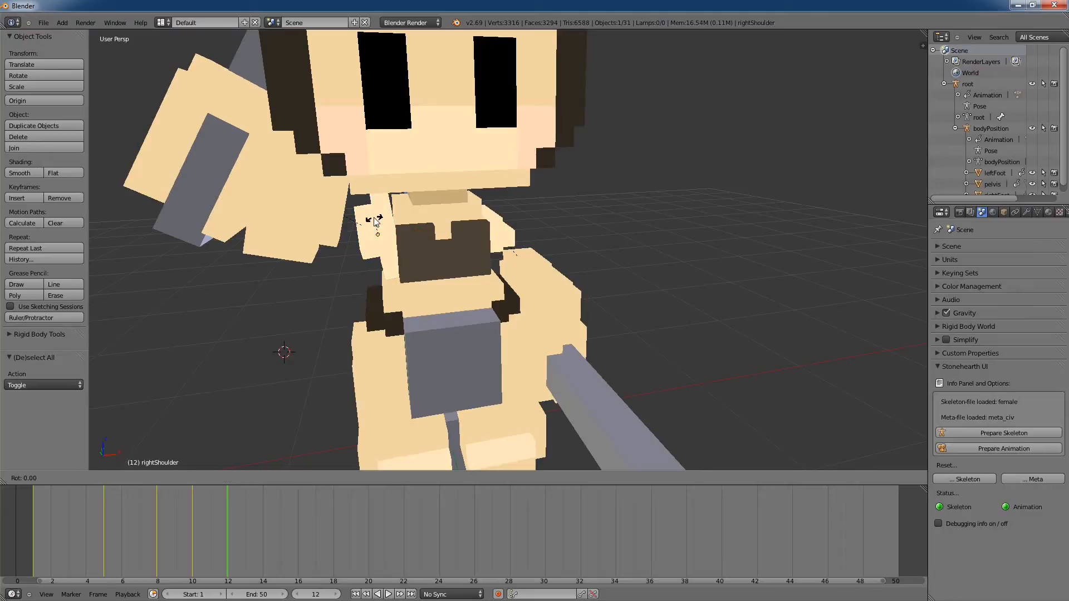
{"action": "key", "text": "y"}
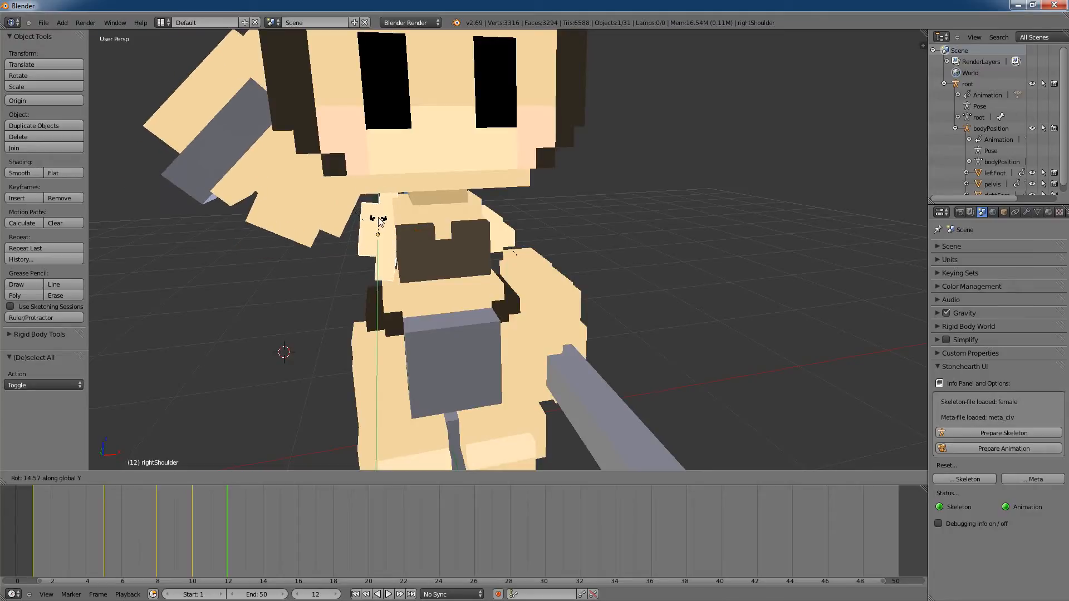
{"action": "left_click", "coordinate": [379, 221]}
Step: Rotate the rightArm about 11.9° and the rightHand about -16.8° around the global Y axis at frame 12
{"action": "right_click", "coordinate": [310, 203]}
{"action": "middle_click_drag", "start_coordinate": [220, 300], "coordinate": [224, 299]}
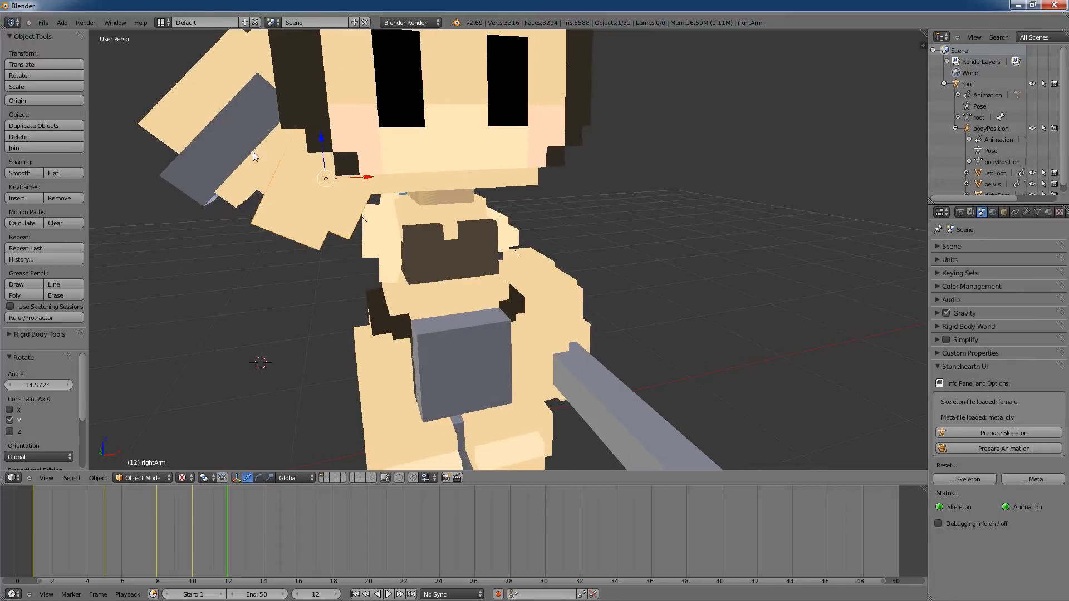
{"action": "key", "text": "r"}
{"action": "key", "text": "y"}
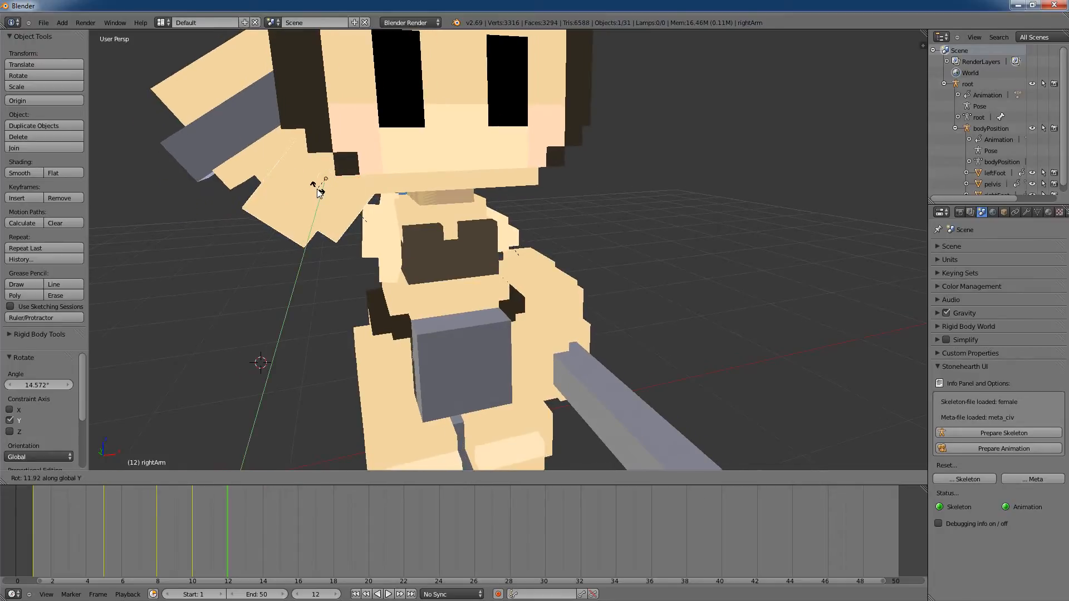
{"action": "left_click", "coordinate": [272, 164]}
{"action": "right_click", "coordinate": [270, 163]}
{"action": "key", "text": "r"}
{"action": "key", "text": "y"}
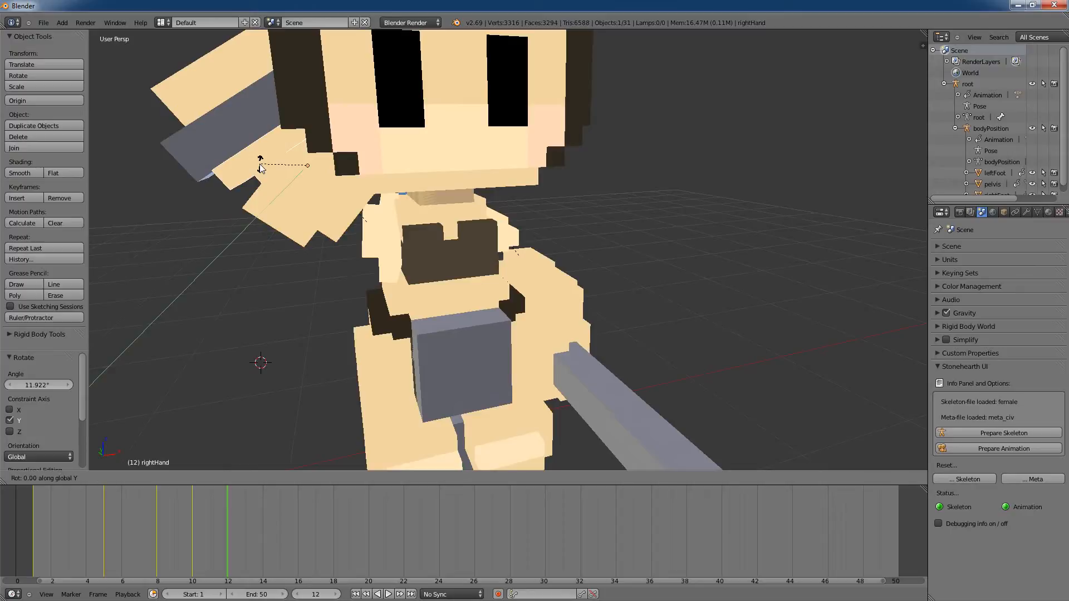
{"action": "left_click", "coordinate": [269, 173]}
Step: Insert a LocRotScale keyframe for all parts of the character at frame 12
{"action": "scroll", "coordinate": [270, 273], "scroll_direction": "down", "scroll_amount": 3}
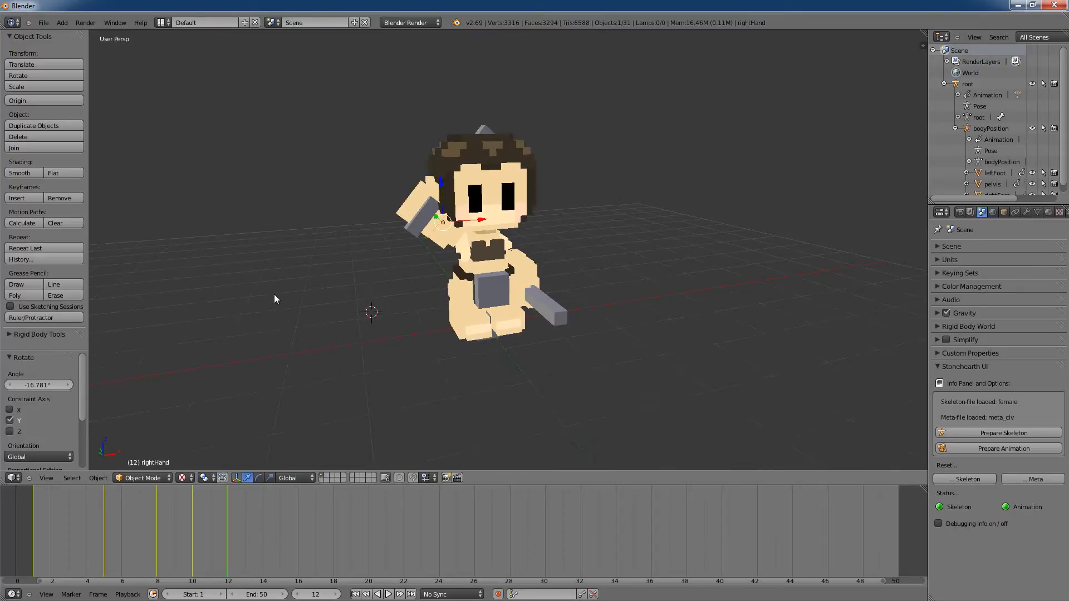
{"action": "key", "text": "a"}
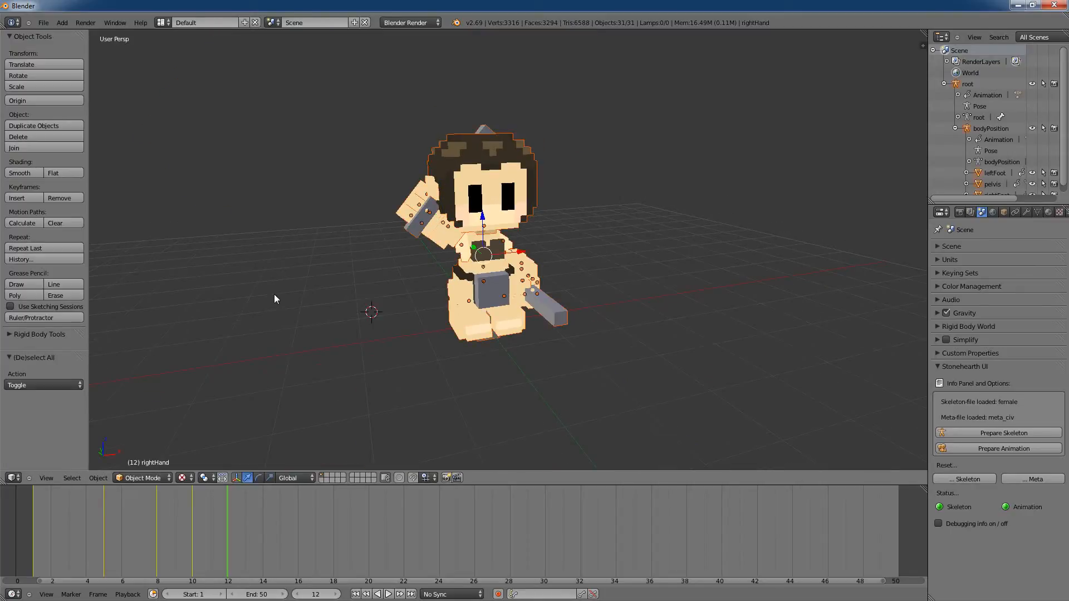
{"action": "left_click", "coordinate": [26, 198]}
{"action": "left_click", "coordinate": [50, 199]}
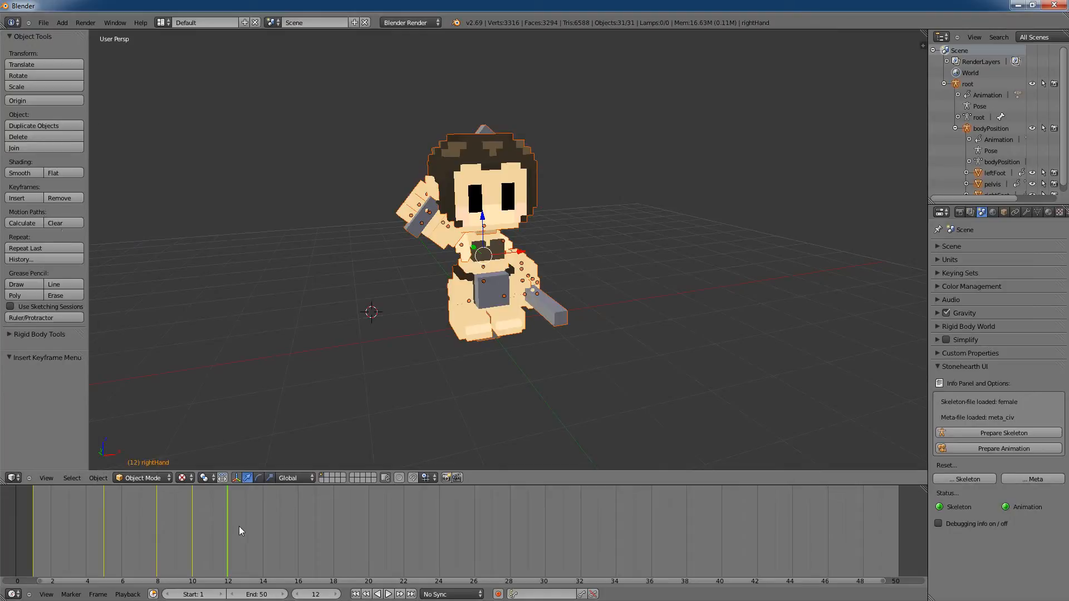
Step: Set the current frame to 14 and rotate the rightShoulder about -33.7° around the global Y axis
{"action": "left_click_drag", "start_coordinate": [213, 537], "coordinate": [264, 540]}
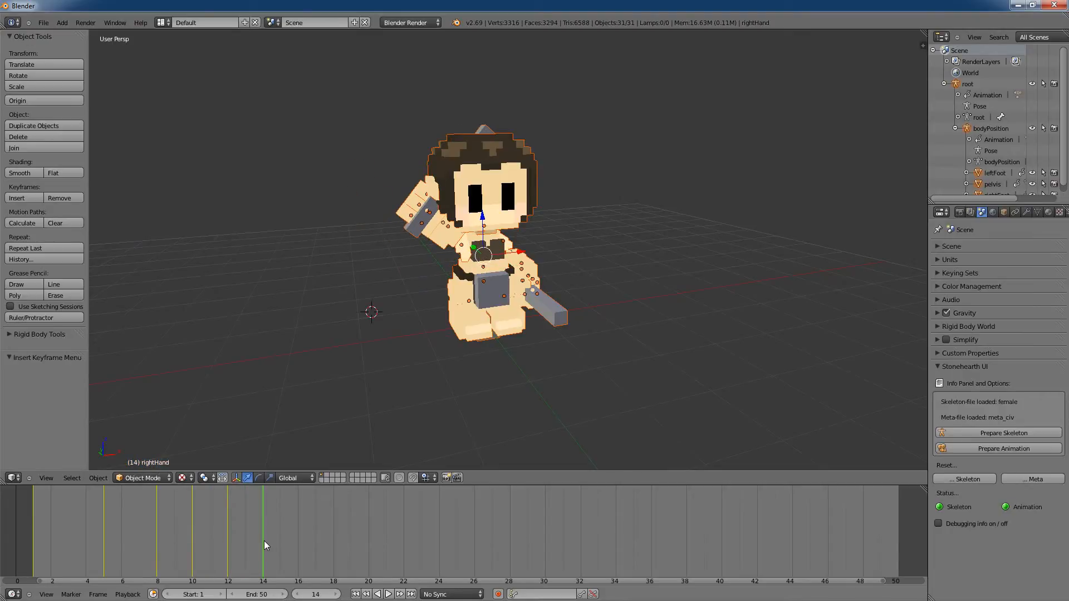
{"action": "scroll", "coordinate": [386, 262], "scroll_direction": "up", "scroll_amount": 5}
{"action": "right_click", "coordinate": [407, 248]}
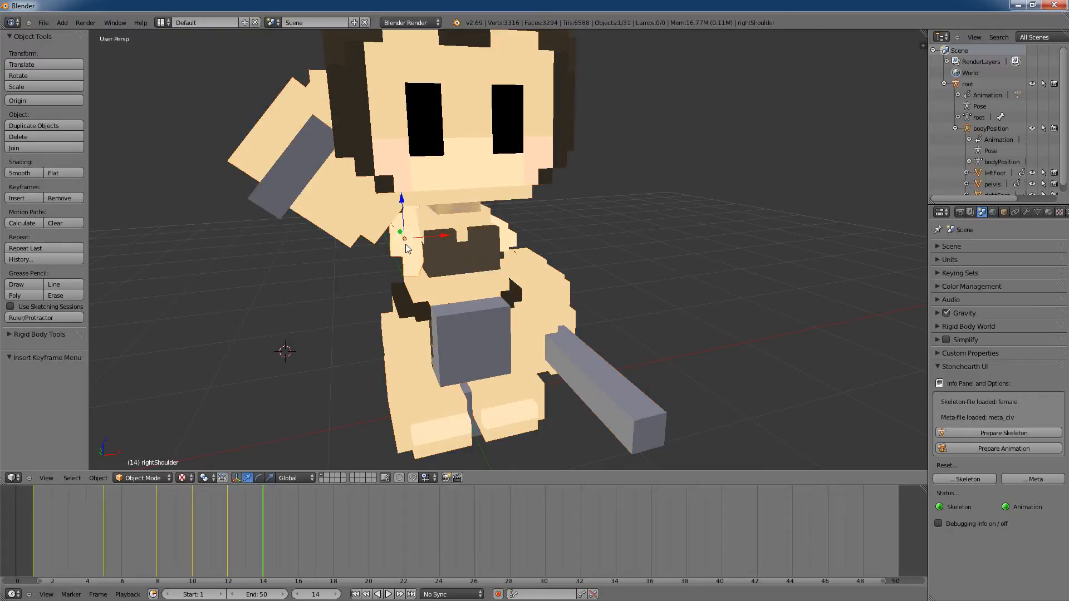
{"action": "right_click", "coordinate": [406, 248]}
{"action": "key", "text": "r"}
{"action": "key", "text": "y"}
{"action": "left_click", "coordinate": [371, 241]}
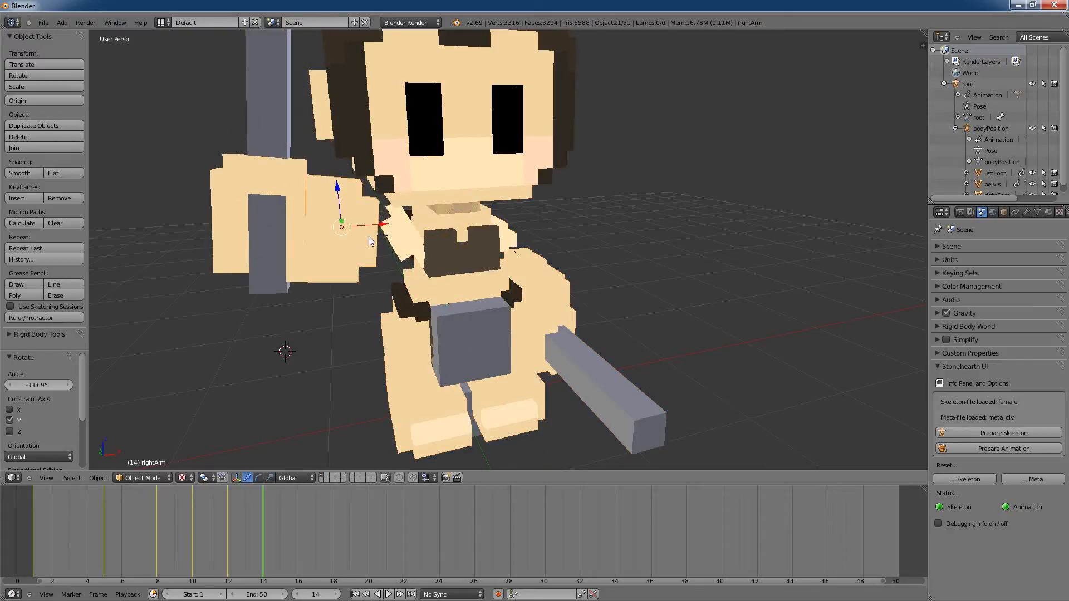
Step: Rotate the rightArm about -10.4° and the rightHand about -16.1° around the global Y axis at frame 14
{"action": "key", "text": "r"}
{"action": "key", "text": "y"}
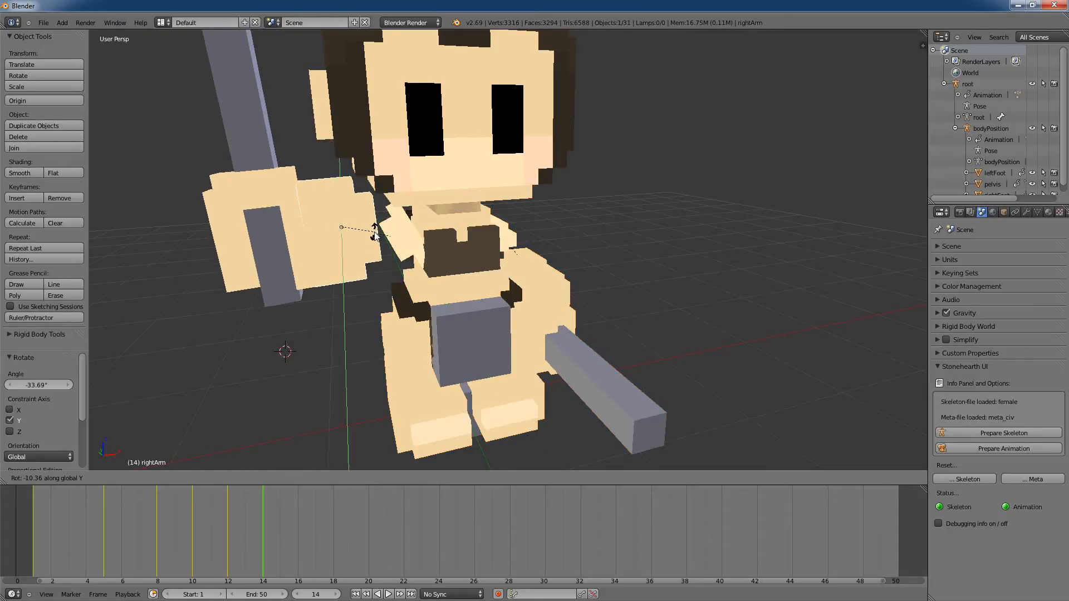
{"action": "left_click", "coordinate": [375, 234]}
{"action": "right_click", "coordinate": [297, 227]}
{"action": "key", "text": "r"}
{"action": "key", "text": "y"}
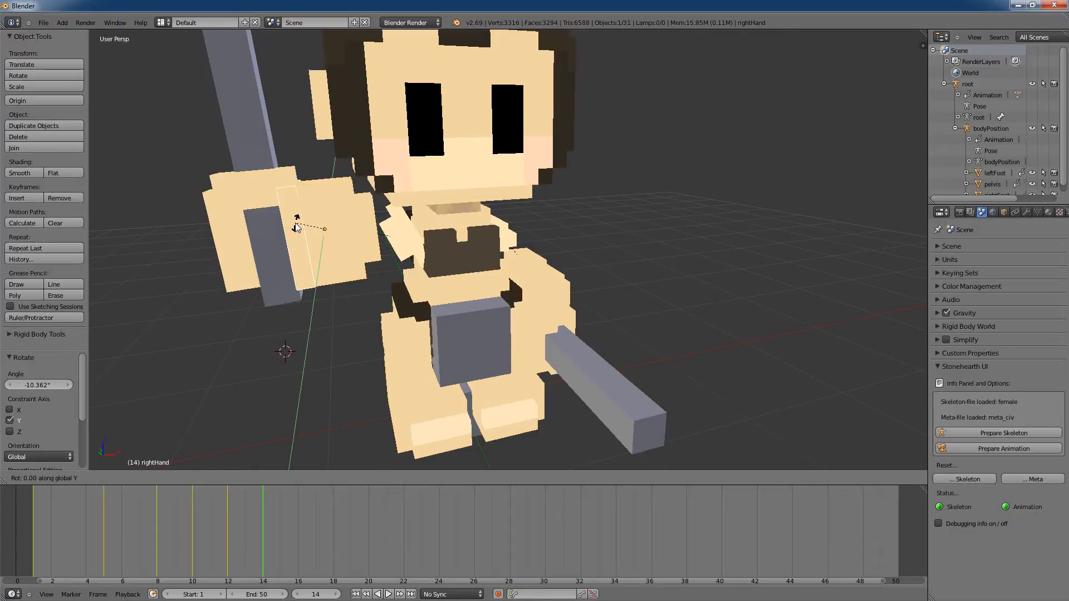
{"action": "left_click", "coordinate": [296, 233]}
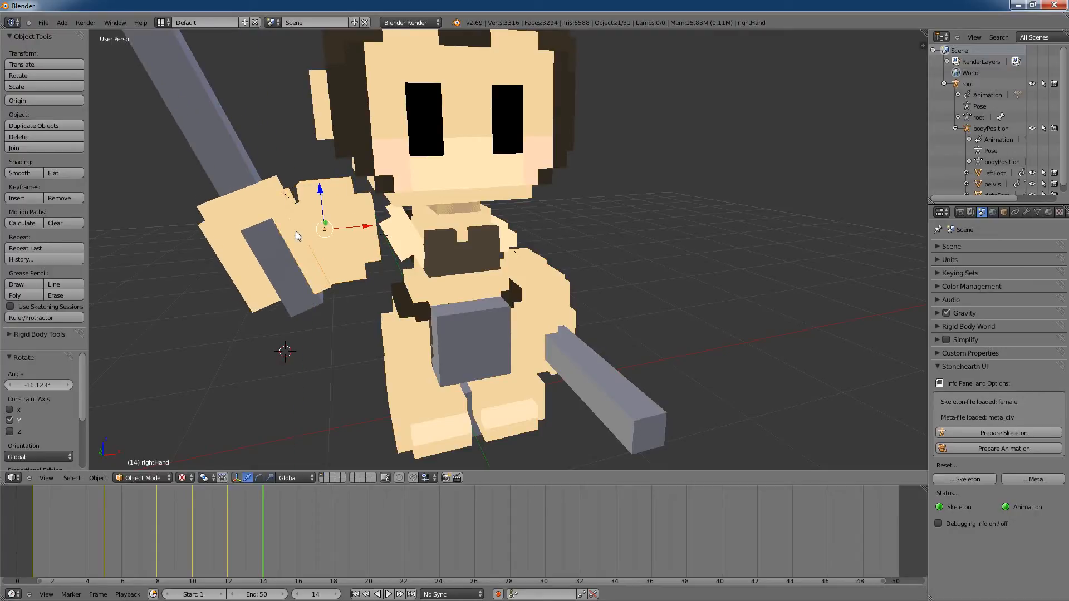
Step: Insert a LocRotScale keyframe for all parts of the character at frame 14
{"action": "scroll", "coordinate": [639, 245], "scroll_direction": "down", "scroll_amount": 4}
{"action": "key", "text": "a"}
{"action": "key", "text": "a"}
{"action": "key", "text": "a"}
{"action": "key", "text": "a"}
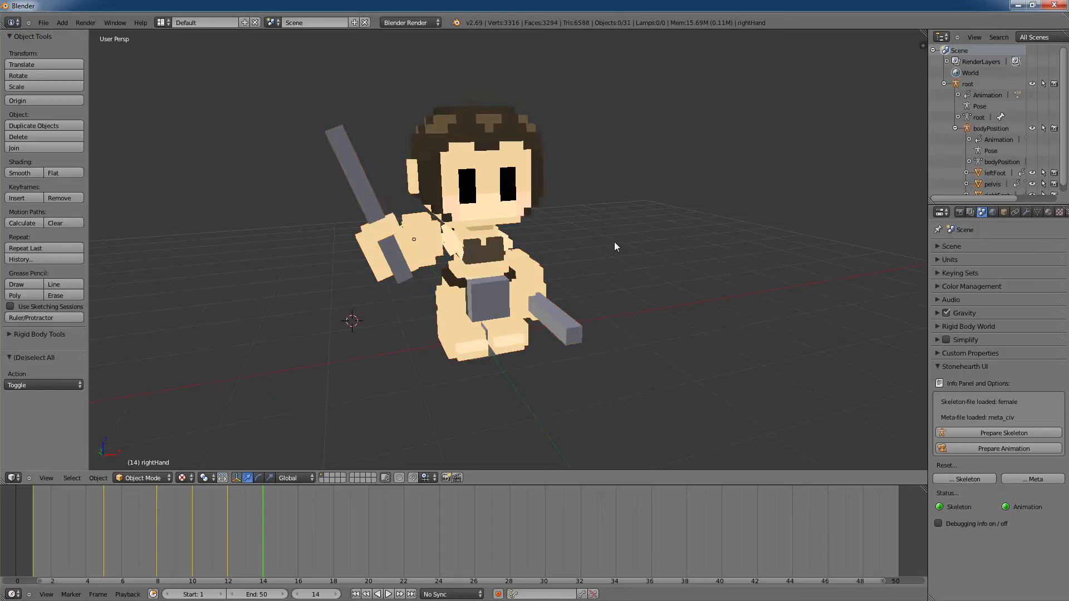
{"action": "left_click", "coordinate": [28, 200]}
{"action": "left_click", "coordinate": [43, 204]}
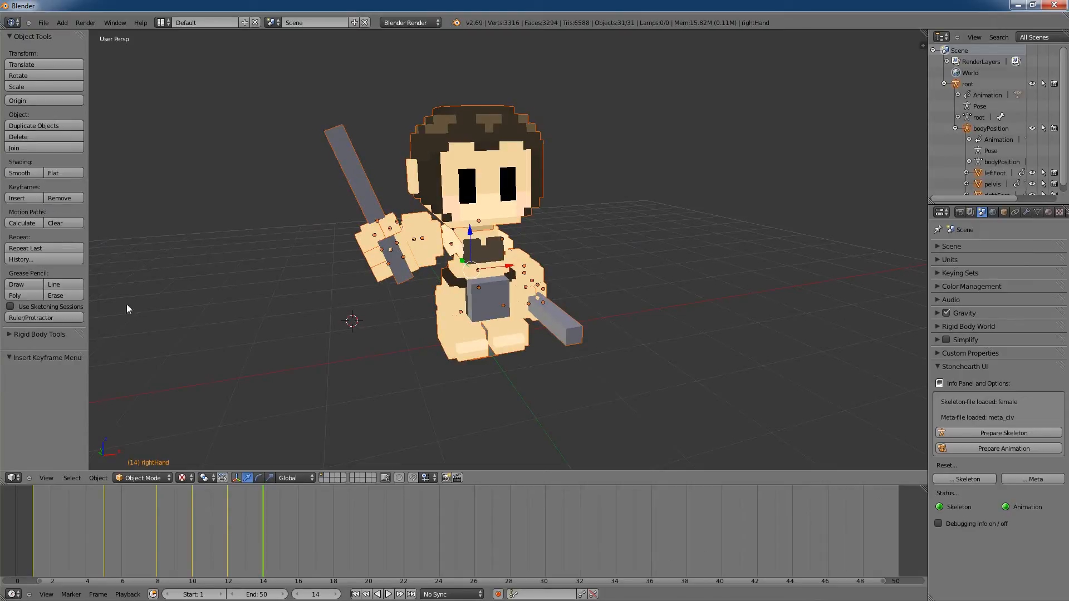
Step: Set the current frame to 16 and rotate the rightShoulder about -13.7° around the global Y axis
{"action": "scroll", "coordinate": [386, 333], "scroll_direction": "up", "scroll_amount": 1}
{"action": "left_click", "coordinate": [298, 523]}
{"action": "right_click", "coordinate": [423, 236]}
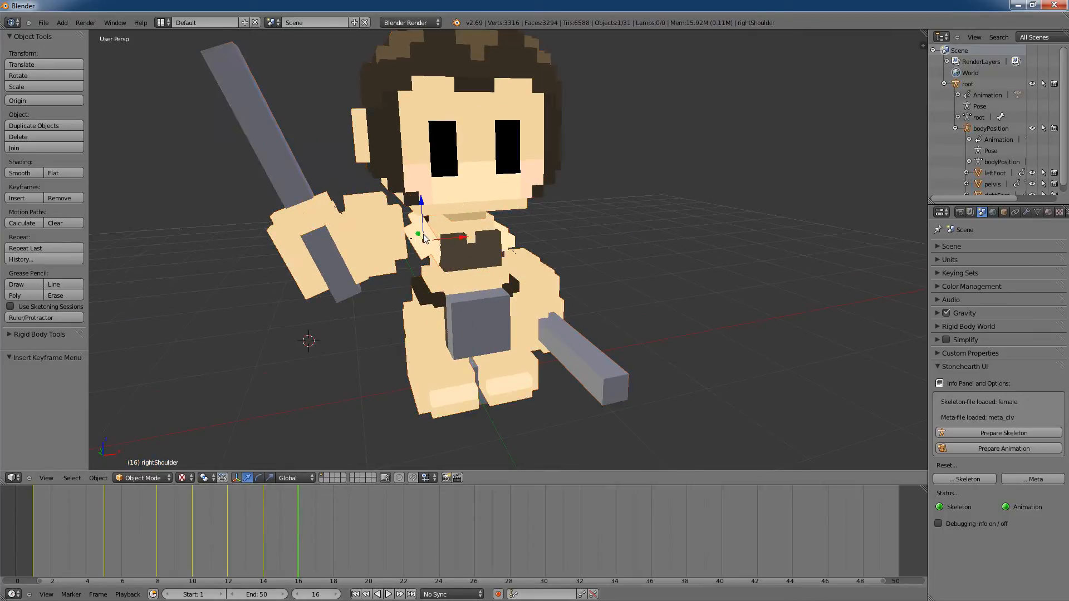
{"action": "key", "text": "r"}
{"action": "key", "text": "y"}
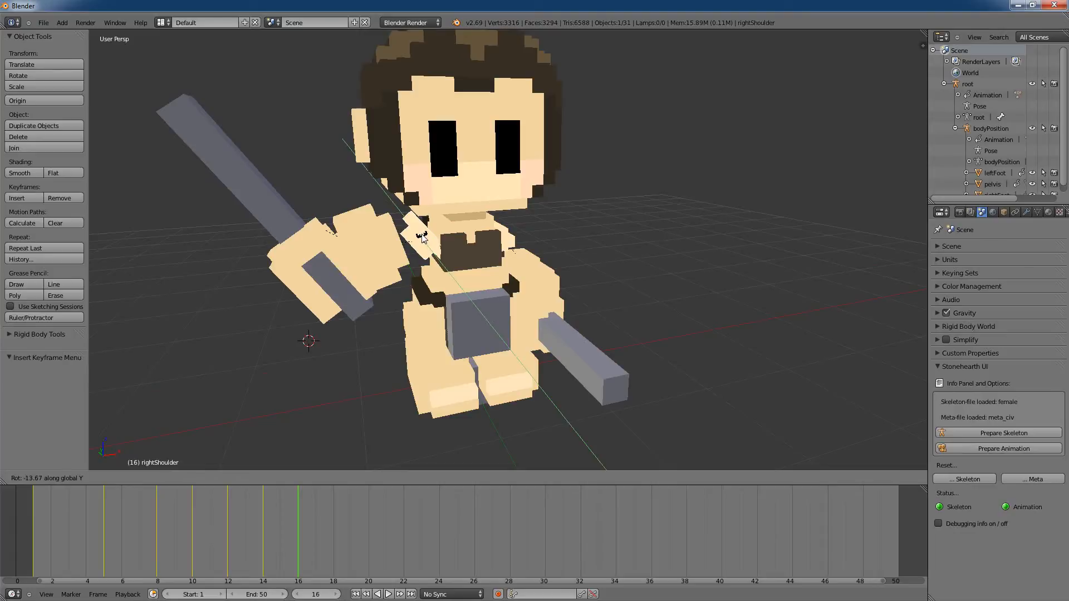
{"action": "left_click", "coordinate": [421, 237]}
Step: Rotate the rightArm about -18.4° around the global Y axis at frame 16, and turn the rightHand slightly back upward around the same axis
{"action": "right_click", "coordinate": [382, 241]}
{"action": "key", "text": "r"}
{"action": "key", "text": "y"}
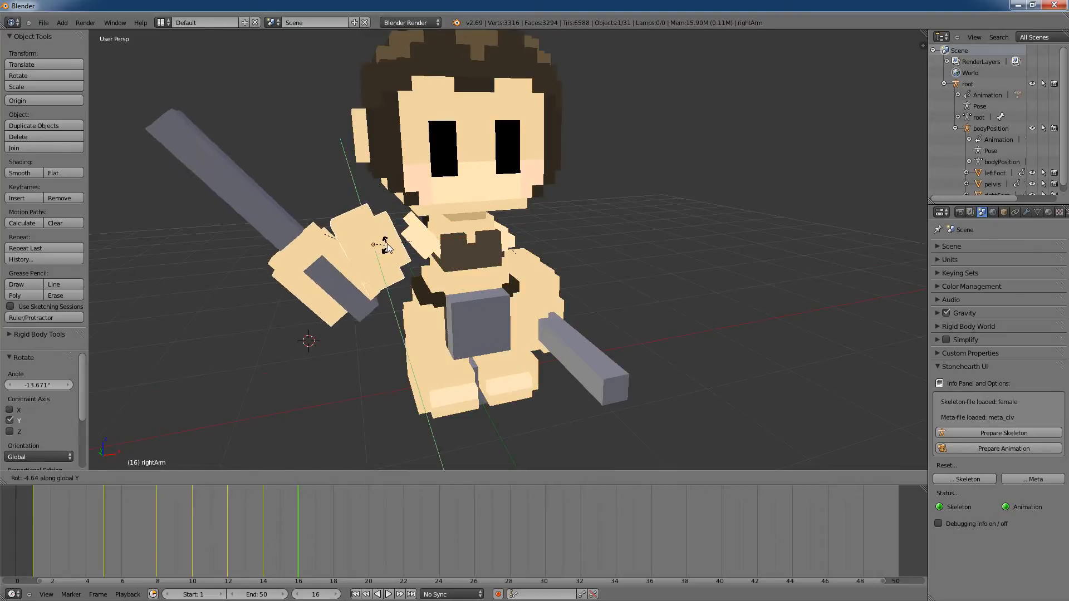
{"action": "left_click", "coordinate": [390, 248]}
{"action": "right_click", "coordinate": [332, 262]}
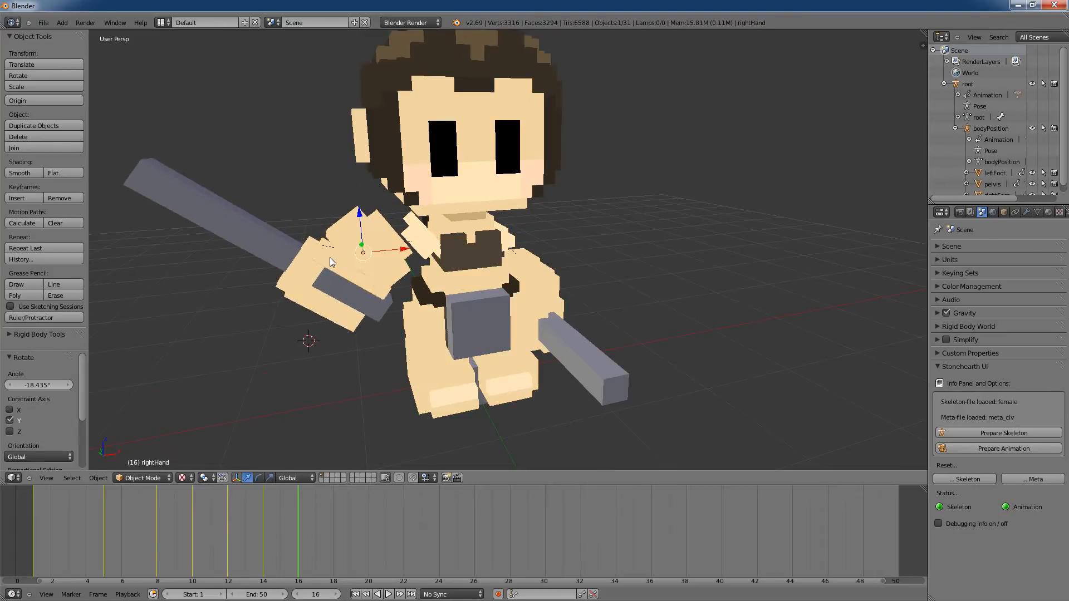
{"action": "key", "text": "r"}
{"action": "key", "text": "y"}
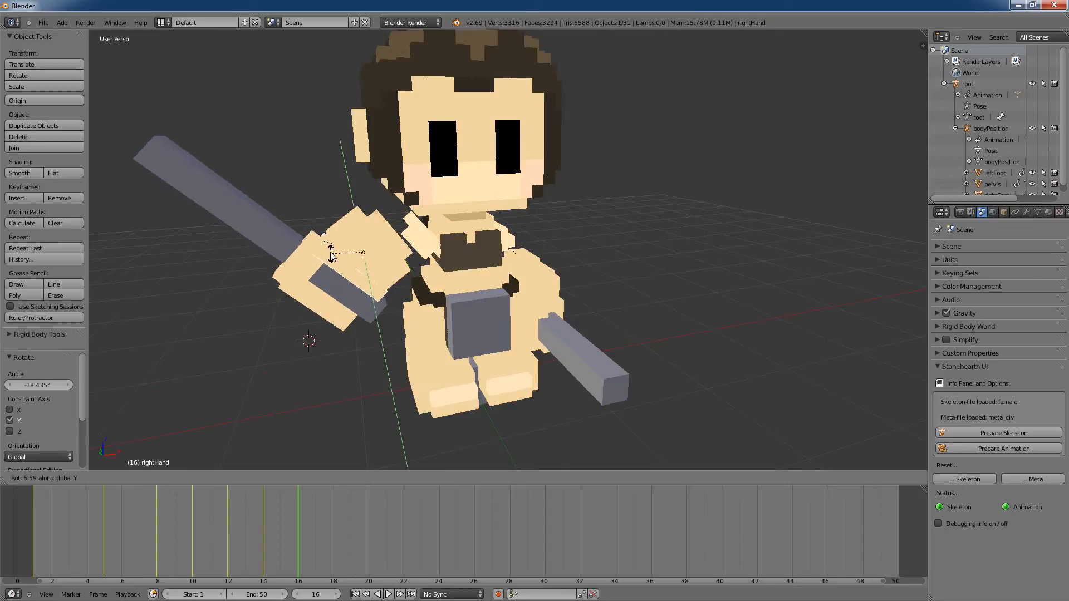
{"action": "left_click", "coordinate": [331, 288]}
Step: Insert a LocRotScale keyframe for all parts of the character at frame 16
{"action": "key", "text": "a"}
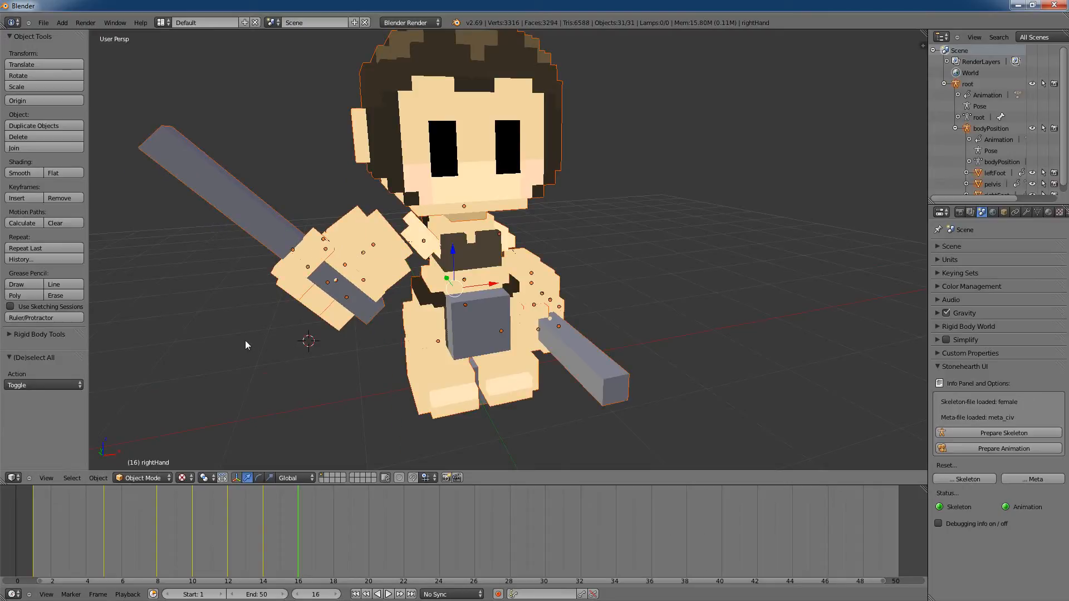
{"action": "left_click", "coordinate": [36, 195]}
{"action": "left_click", "coordinate": [35, 195]}
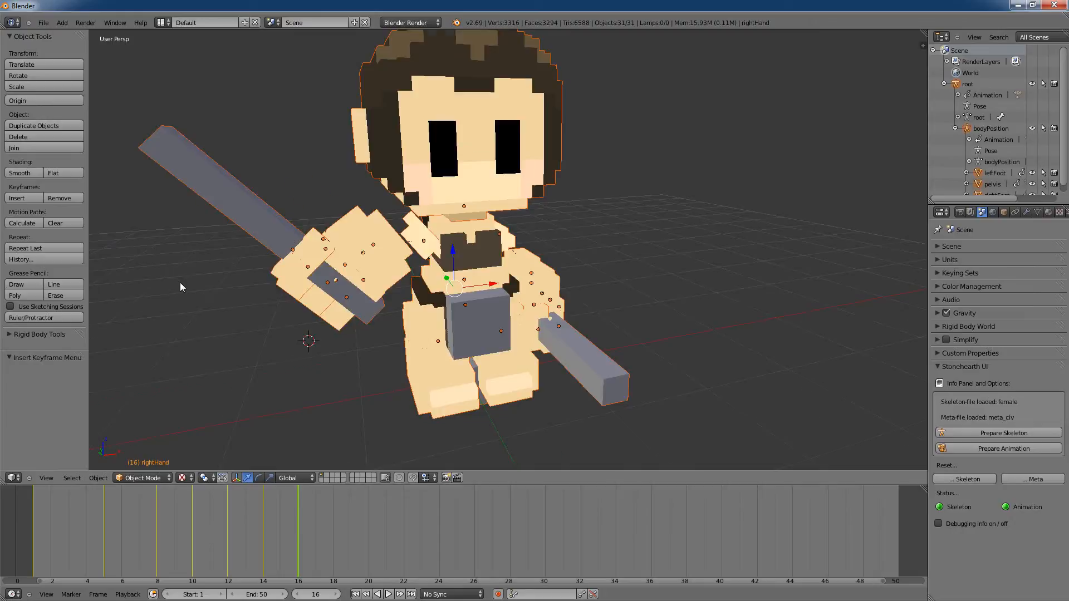
Step: Set the current frame to 18, deselect all parts, and rotate the rightShoulder about 38.8° around the global Y axis
{"action": "scroll", "coordinate": [223, 362], "scroll_direction": "down", "scroll_amount": 4}
{"action": "left_click_drag", "start_coordinate": [299, 510], "coordinate": [335, 522]}
{"action": "key", "text": "a"}
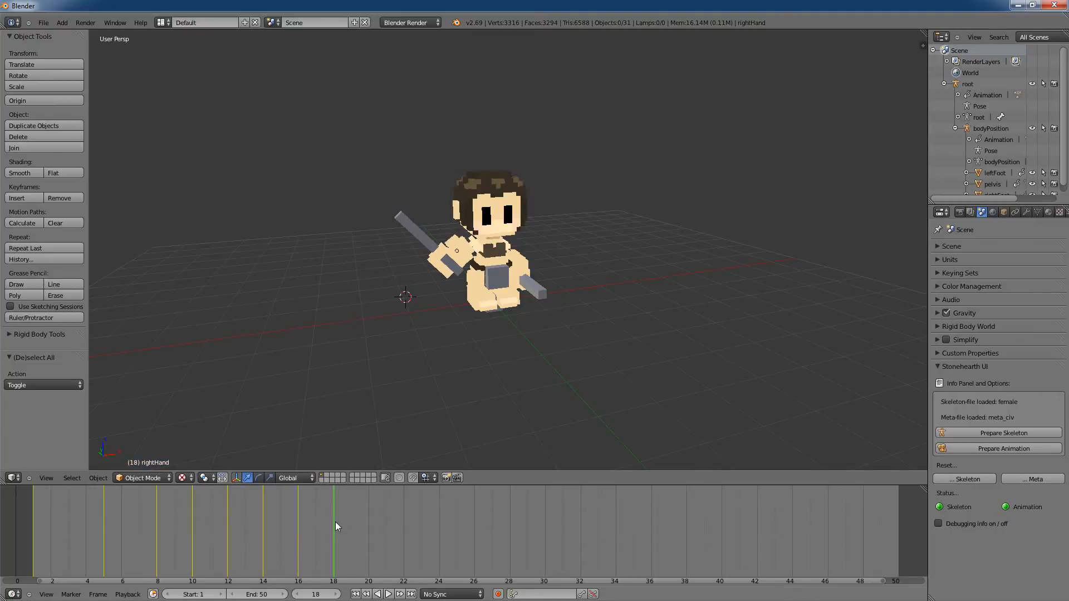
{"action": "scroll", "coordinate": [524, 298], "scroll_direction": "up", "scroll_amount": 10}
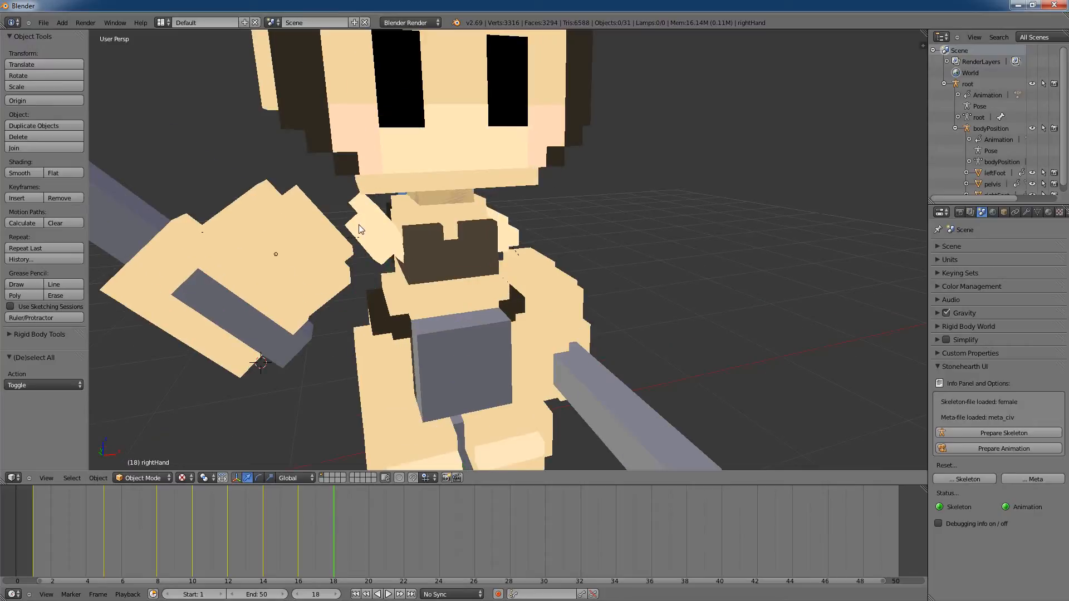
{"action": "right_click", "coordinate": [362, 231]}
{"action": "key", "text": "r"}
{"action": "key", "text": "y"}
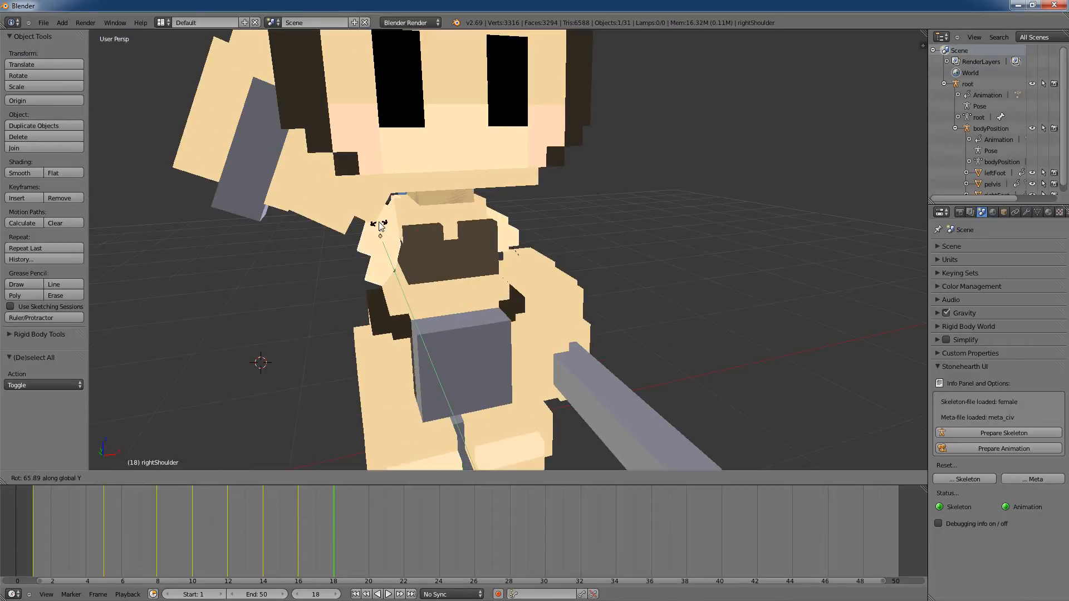
{"action": "left_click", "coordinate": [374, 228]}
Step: Rotate the rightArm about 22.4° around the global Y axis at frame 18, and rotate the rightHand around the same axis
{"action": "right_click", "coordinate": [355, 207]}
{"action": "key", "text": "r"}
{"action": "key", "text": "y"}
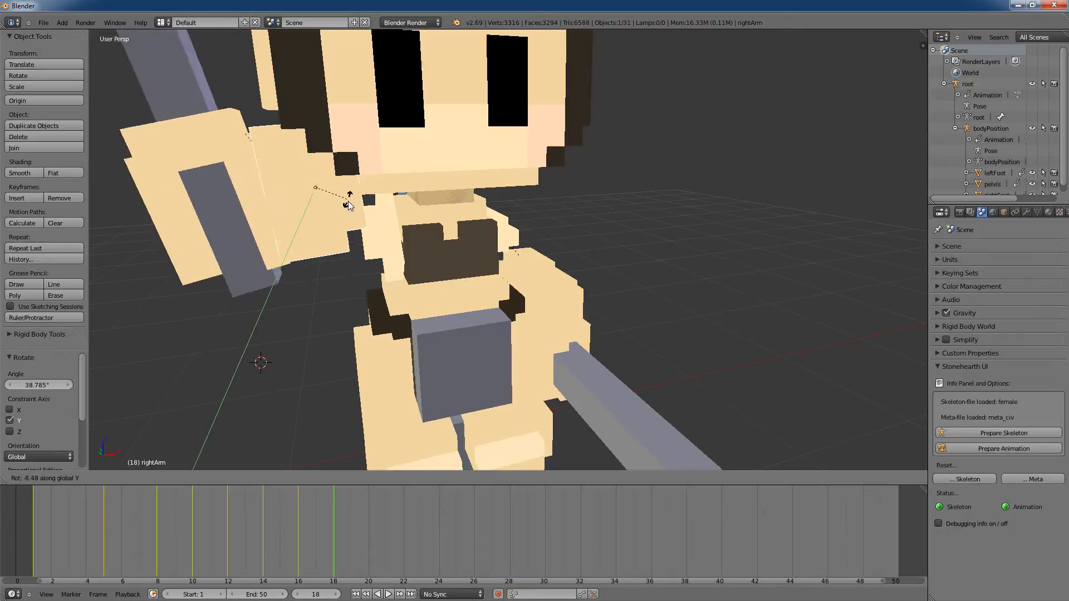
{"action": "left_click", "coordinate": [315, 207]}
{"action": "right_click", "coordinate": [253, 170]}
{"action": "key", "text": "r"}
{"action": "key", "text": "y"}
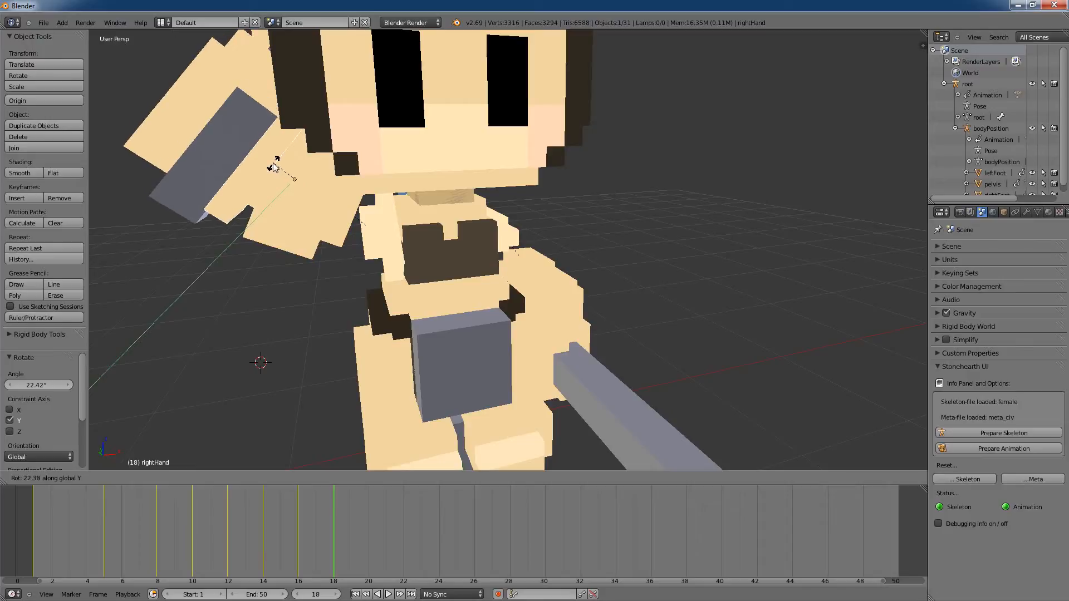
{"action": "left_click", "coordinate": [278, 165]}
Step: Insert a LocRotScale keyframe for all parts of the character at frame 18
{"action": "scroll", "coordinate": [263, 350], "scroll_direction": "down", "scroll_amount": 1}
{"action": "scroll", "coordinate": [262, 347], "scroll_direction": "down", "scroll_amount": 2}
{"action": "key", "text": "a"}
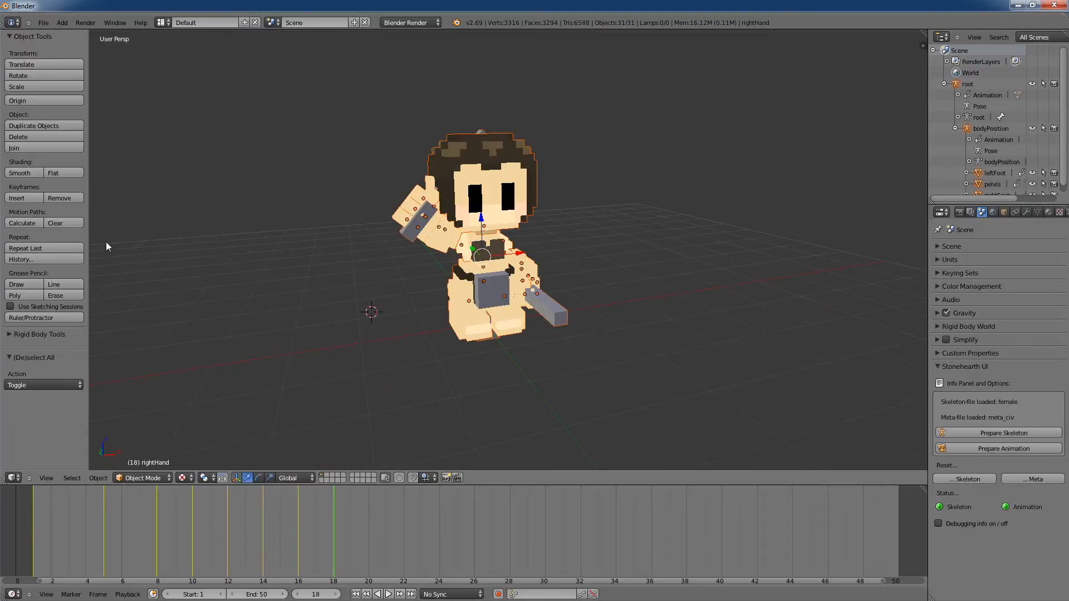
{"action": "left_click", "coordinate": [24, 199]}
{"action": "left_click", "coordinate": [36, 202]}
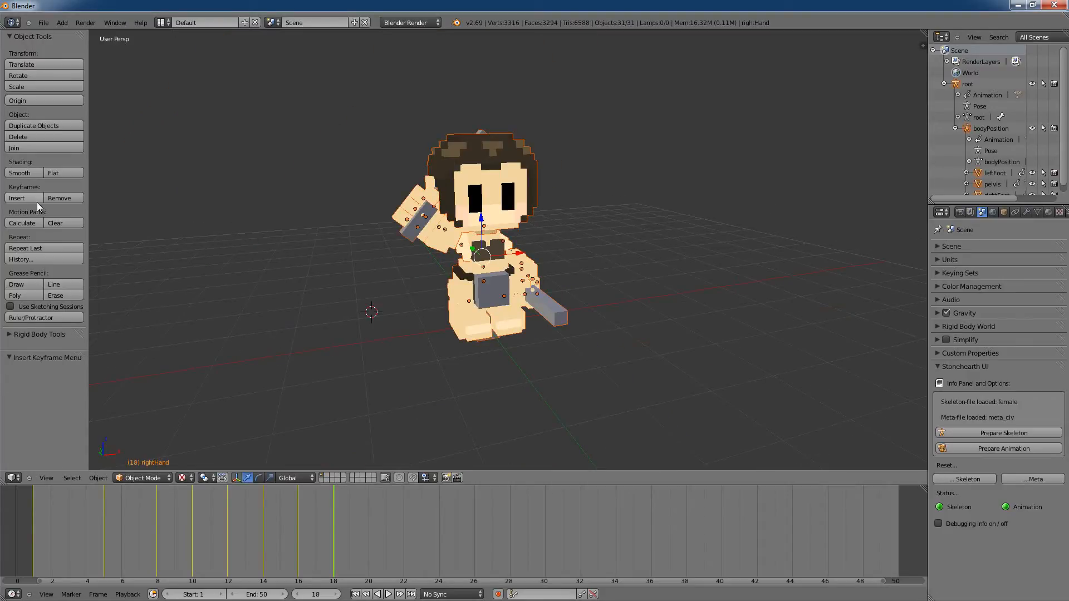
Step: Set the current frame to 21 and rotate the rightShoulder about 136.3° around the global X axis to lower the arm
{"action": "left_click_drag", "start_coordinate": [346, 549], "coordinate": [369, 548]}
{"action": "middle_click_drag", "start_coordinate": [367, 368], "coordinate": [452, 350]}
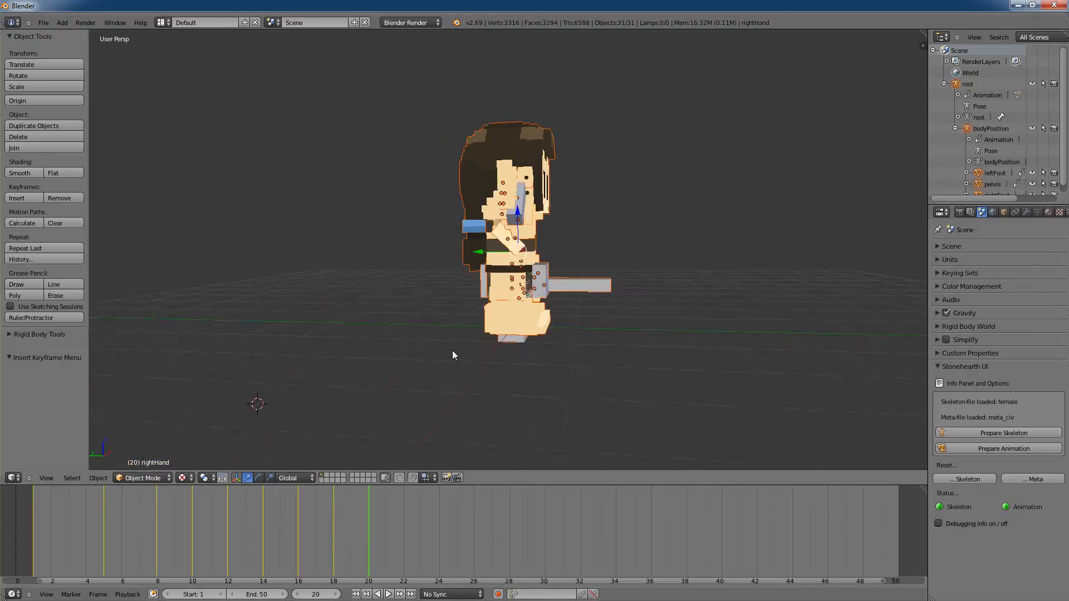
{"action": "scroll", "coordinate": [534, 264], "scroll_direction": "up", "scroll_amount": 2}
{"action": "right_click", "coordinate": [507, 241]}
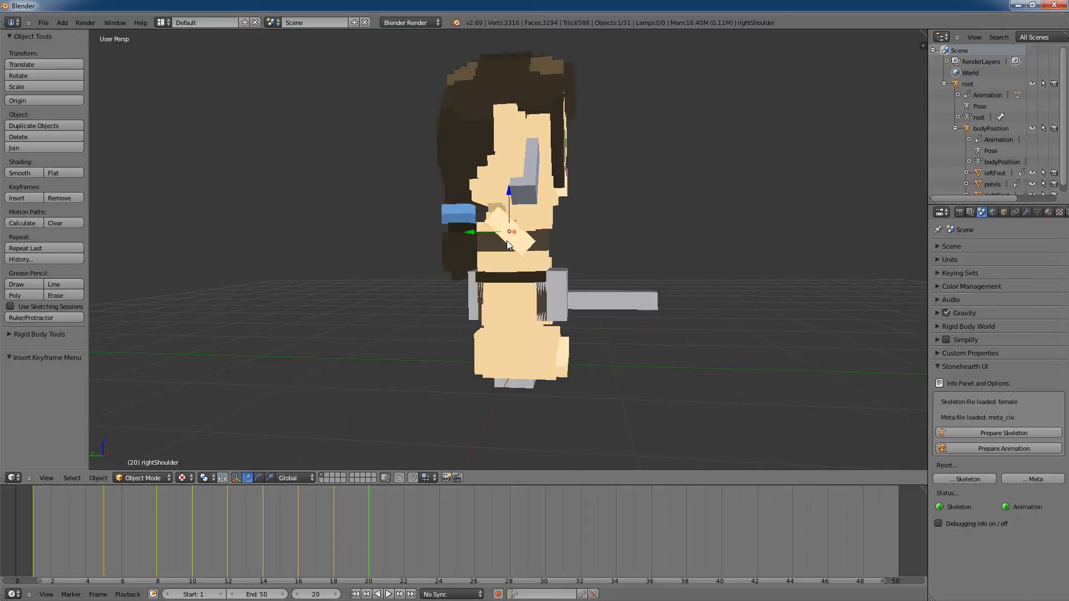
{"action": "left_click", "coordinate": [390, 529]}
{"action": "key", "text": "r"}
{"action": "key", "text": "x"}
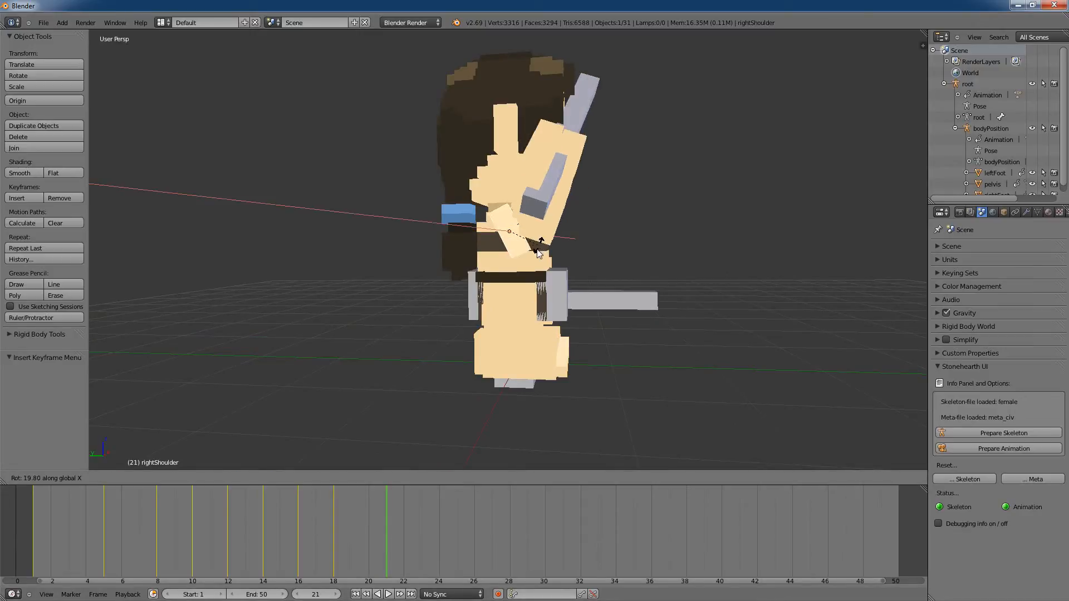
{"action": "left_click", "coordinate": [436, 286]}
{"action": "middle_click_drag", "start_coordinate": [757, 368], "coordinate": [719, 358]}
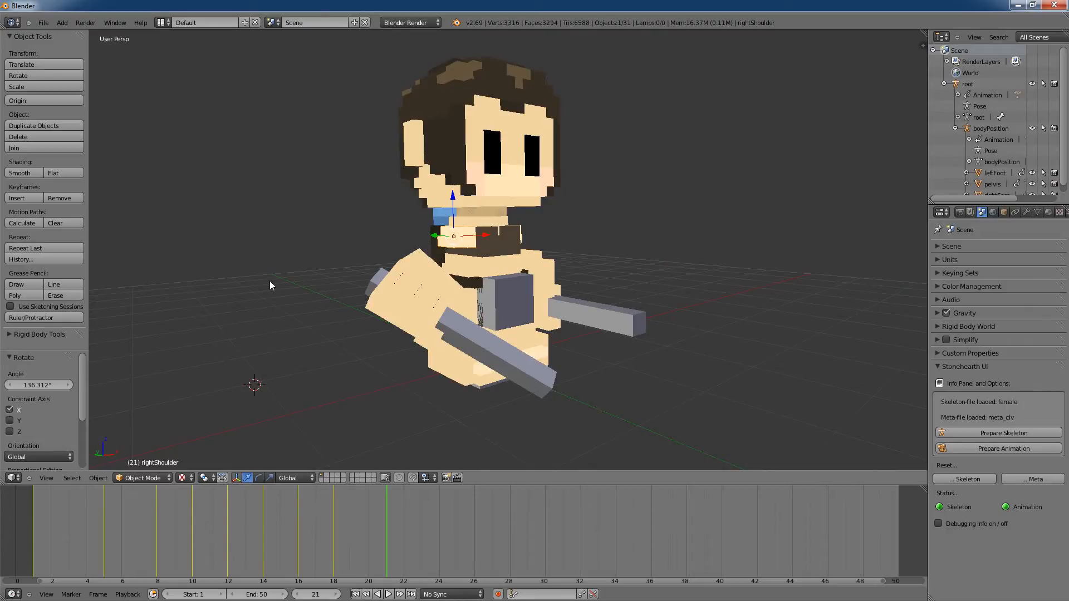
{"action": "middle_click_drag", "start_coordinate": [299, 359], "coordinate": [632, 286]}
{"action": "right_click", "coordinate": [600, 291]}
{"action": "key", "text": "r"}
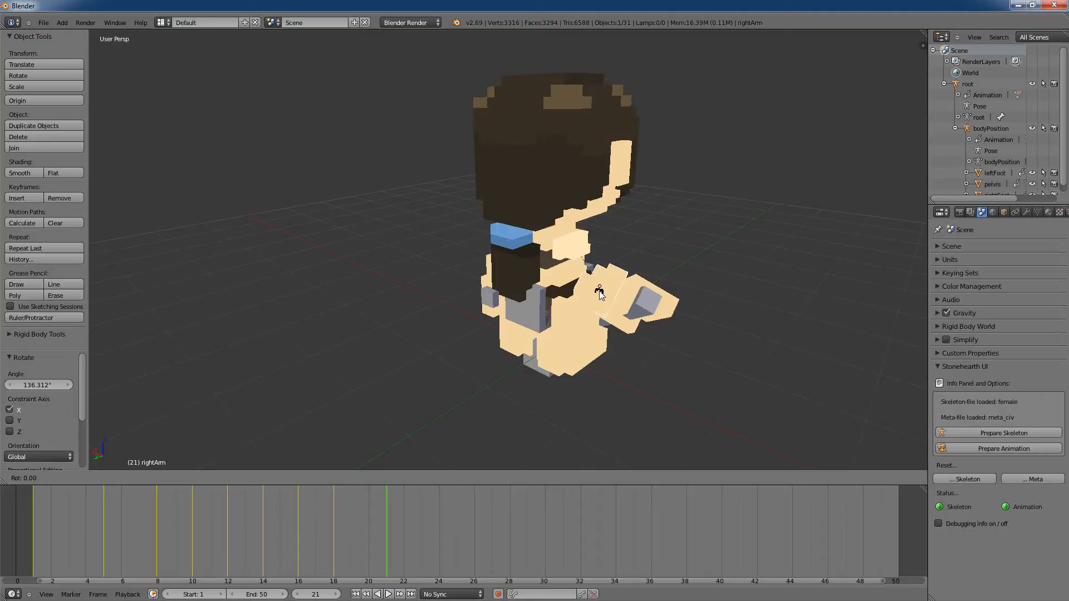
{"action": "key", "text": "x"}
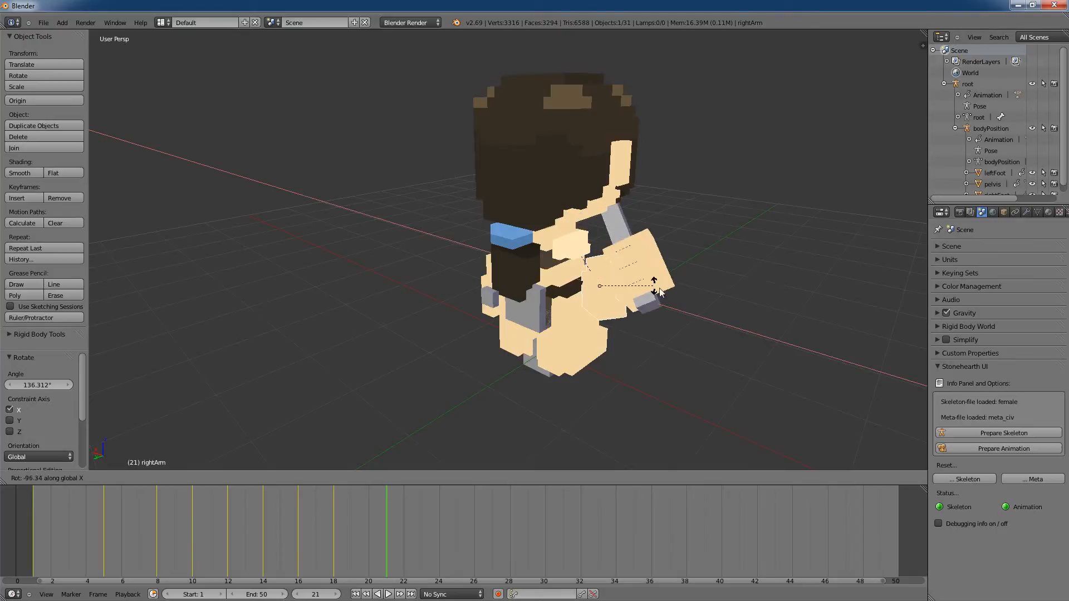
{"action": "left_click", "coordinate": [607, 316]}
Step: Rotate the rightArm about -35.9° around the global Z axis at frame 21
{"action": "middle_click_drag", "start_coordinate": [694, 372], "coordinate": [650, 373]}
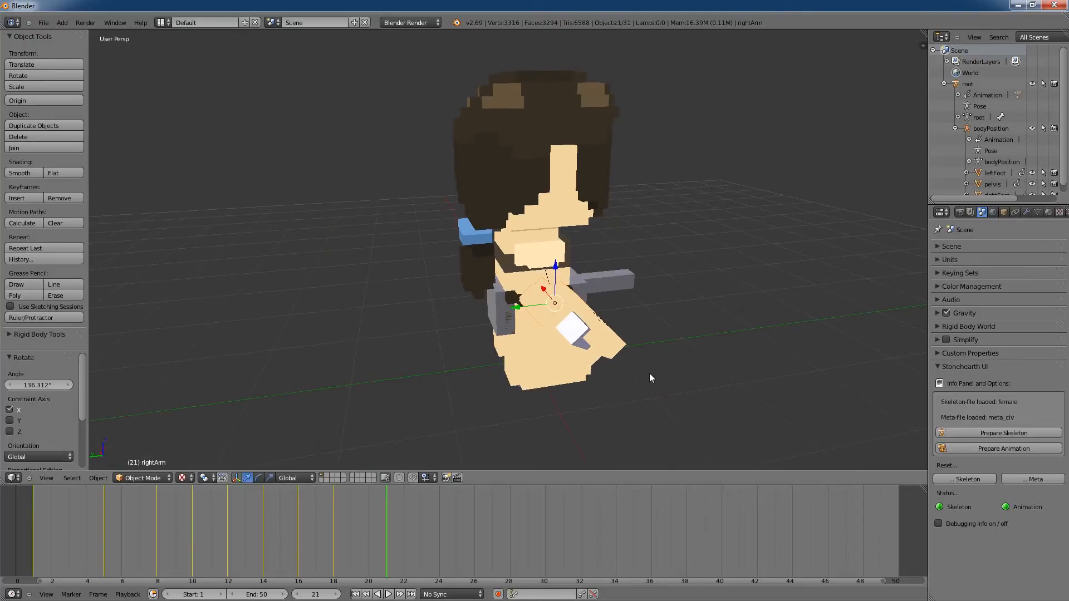
{"action": "key", "text": "r"}
{"action": "key", "text": "z"}
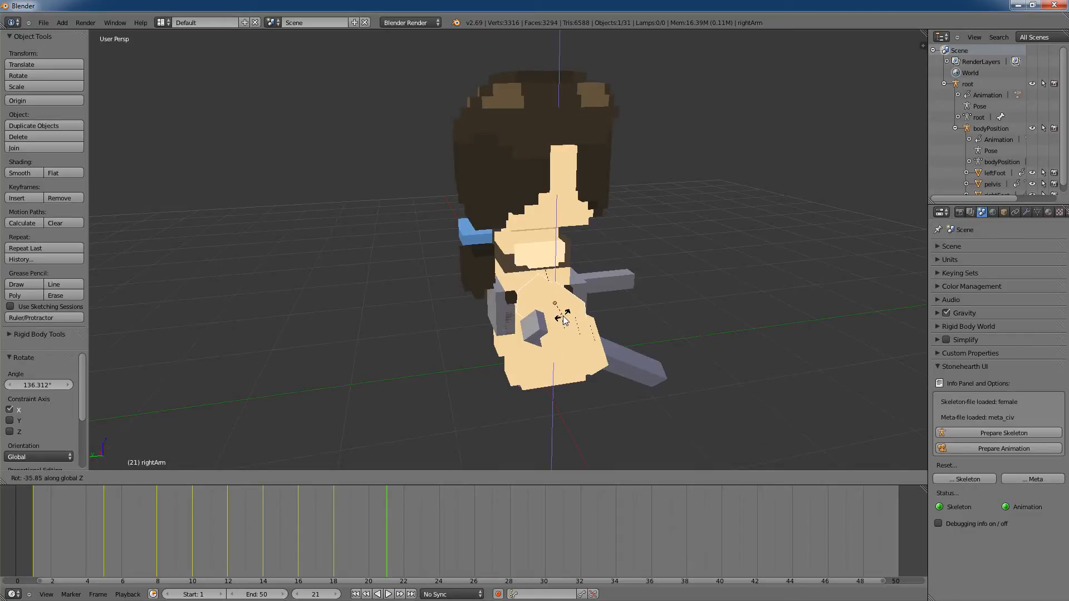
{"action": "left_click", "coordinate": [562, 319]}
Step: Select the rightHand and rotate it around the global Z axis at frame 21
{"action": "middle_click_drag", "start_coordinate": [733, 276], "coordinate": [642, 279]}
{"action": "right_click", "coordinate": [630, 281]}
{"action": "key", "text": "t"}
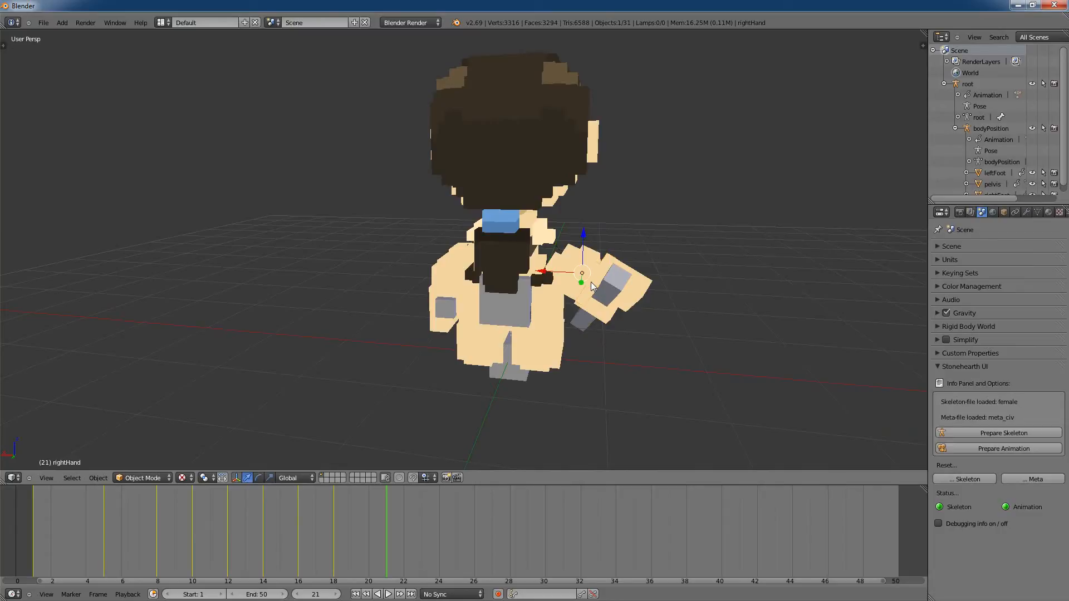
{"action": "key", "text": "r"}
{"action": "key", "text": "z"}
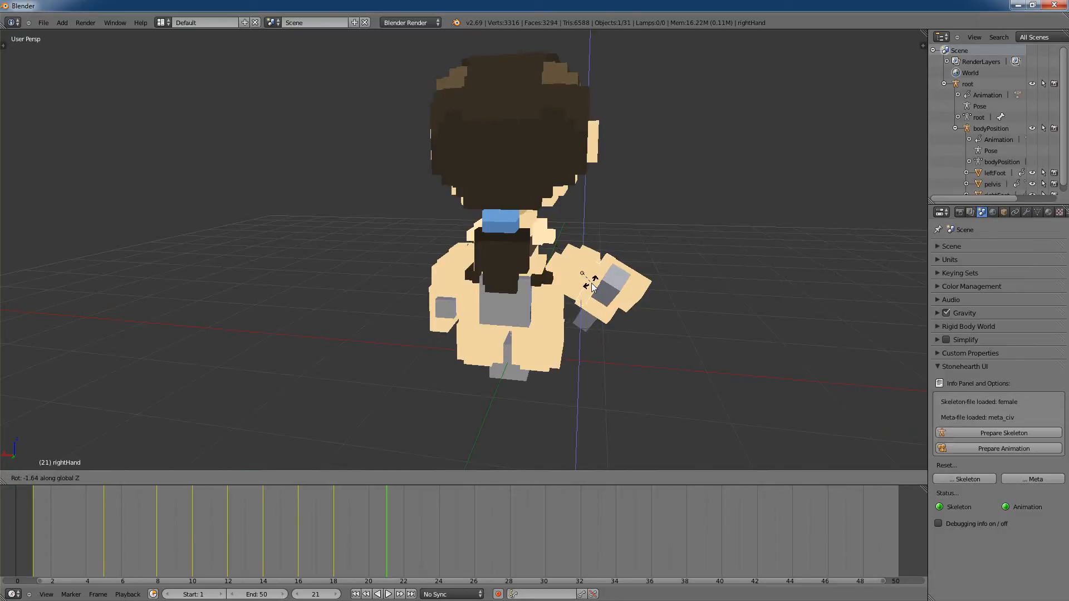
{"action": "left_click", "coordinate": [589, 292]}
Step: Insert a LocRotScale keyframe for all parts of the character at frame 21
{"action": "middle_click_drag", "start_coordinate": [589, 291], "coordinate": [593, 323]}
{"action": "key", "text": "a"}
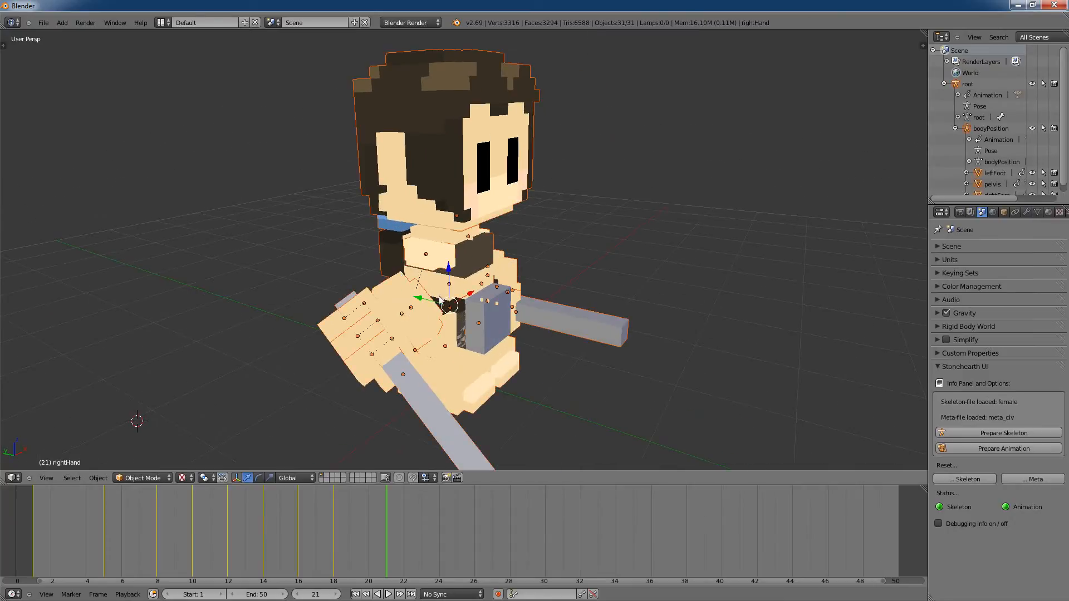
{"action": "key", "text": "t"}
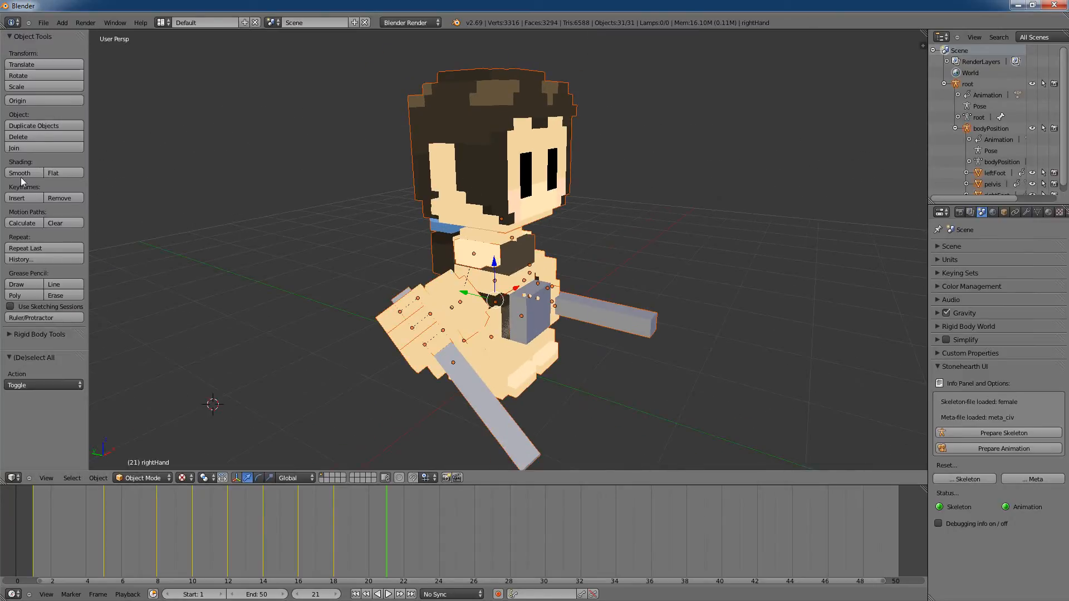
{"action": "left_click", "coordinate": [21, 199]}
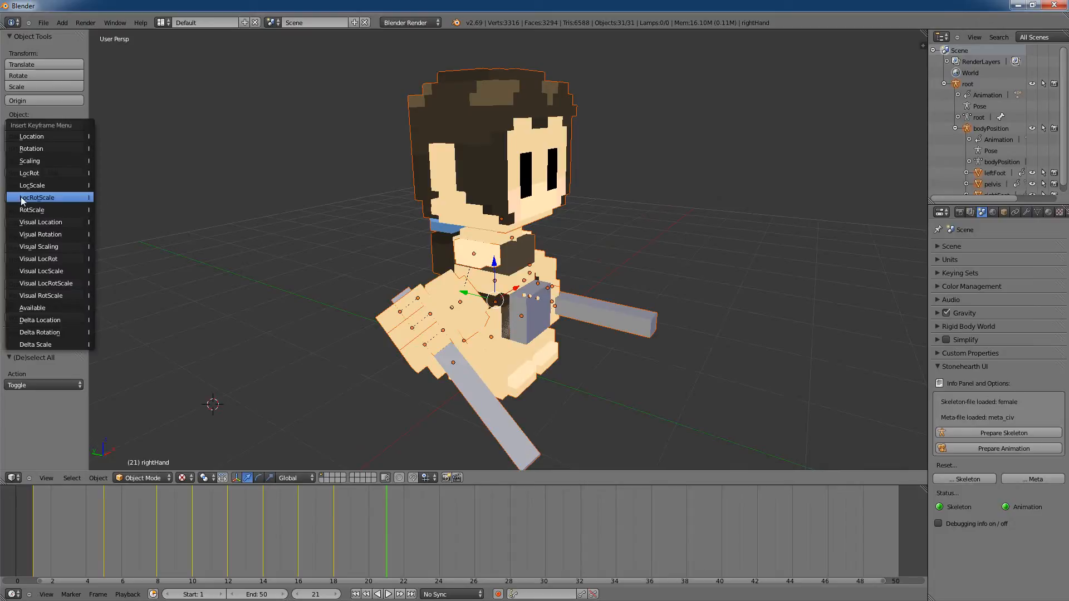
{"action": "left_click", "coordinate": [50, 198]}
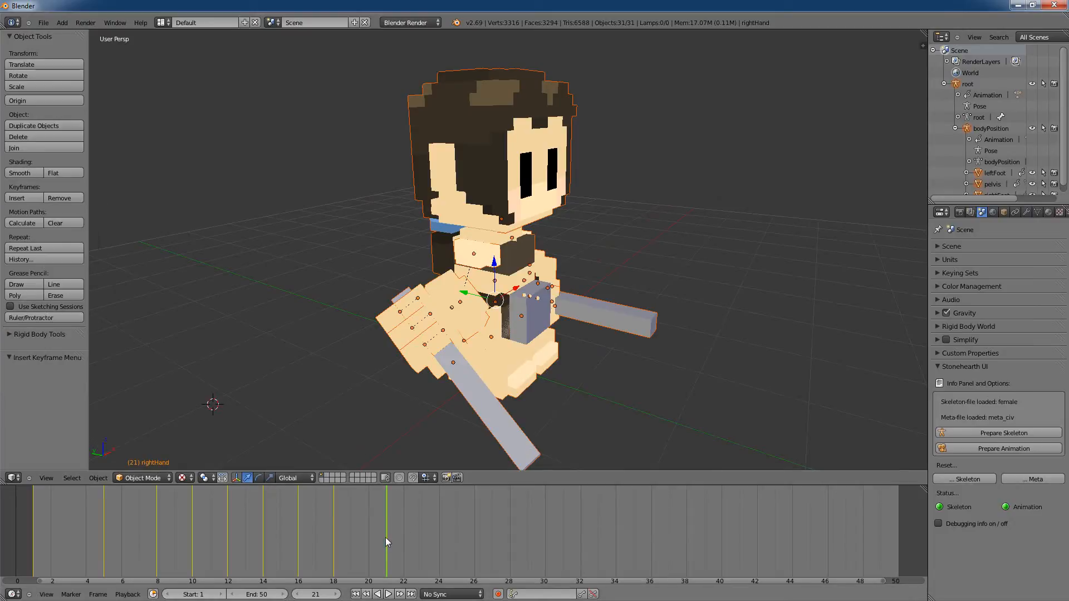
Step: Split the 3D viewport into three areas and orbit the two smaller ones to show the character from different angles
{"action": "mouse_move", "coordinate": [387, 536]}
{"action": "left_mouse_down"}
{"action": "mouse_move", "coordinate": [312, 533]}
{"action": "mouse_move", "coordinate": [404, 529]}
{"action": "left_mouse_up"}
{"action": "left_click_drag", "start_coordinate": [911, 34], "coordinate": [553, 39]}
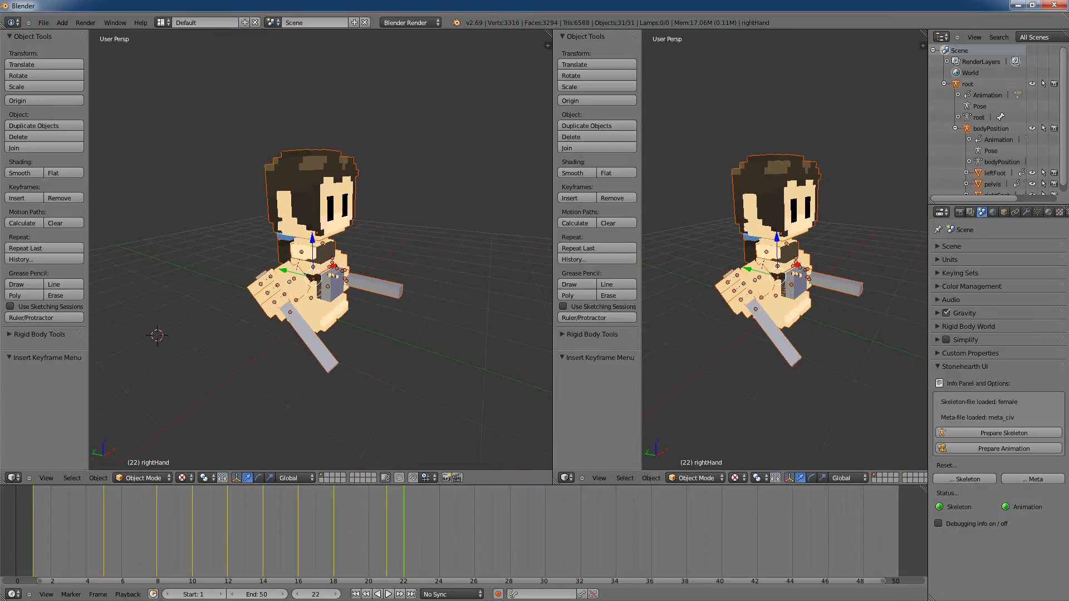
{"action": "left_click_drag", "start_coordinate": [922, 40], "coordinate": [913, 279]}
{"action": "middle_click_drag", "start_coordinate": [781, 205], "coordinate": [694, 172]}
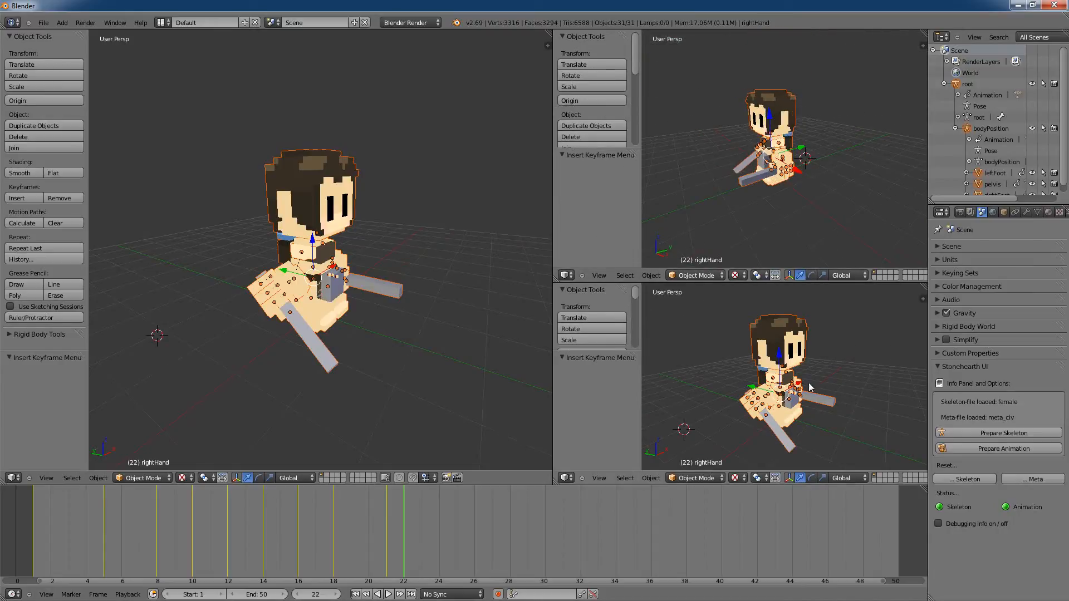
{"action": "middle_click_drag", "start_coordinate": [823, 366], "coordinate": [824, 429]}
Step: Merge the split 3D viewports back into a single viewport
{"action": "left_click_drag", "start_coordinate": [403, 542], "coordinate": [426, 538]}
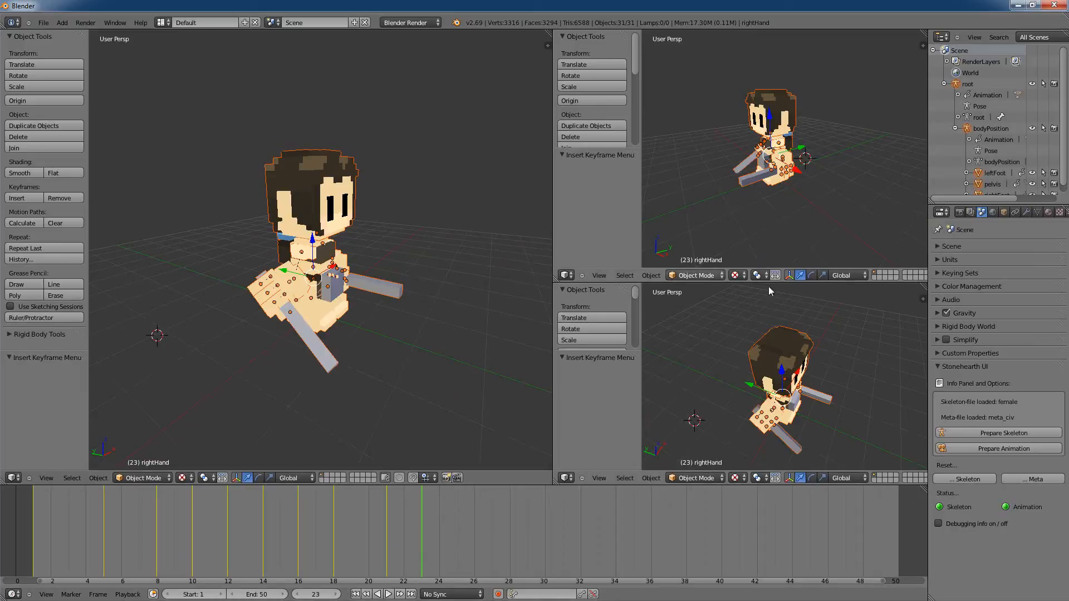
{"action": "left_click_drag", "start_coordinate": [923, 299], "coordinate": [905, 106]}
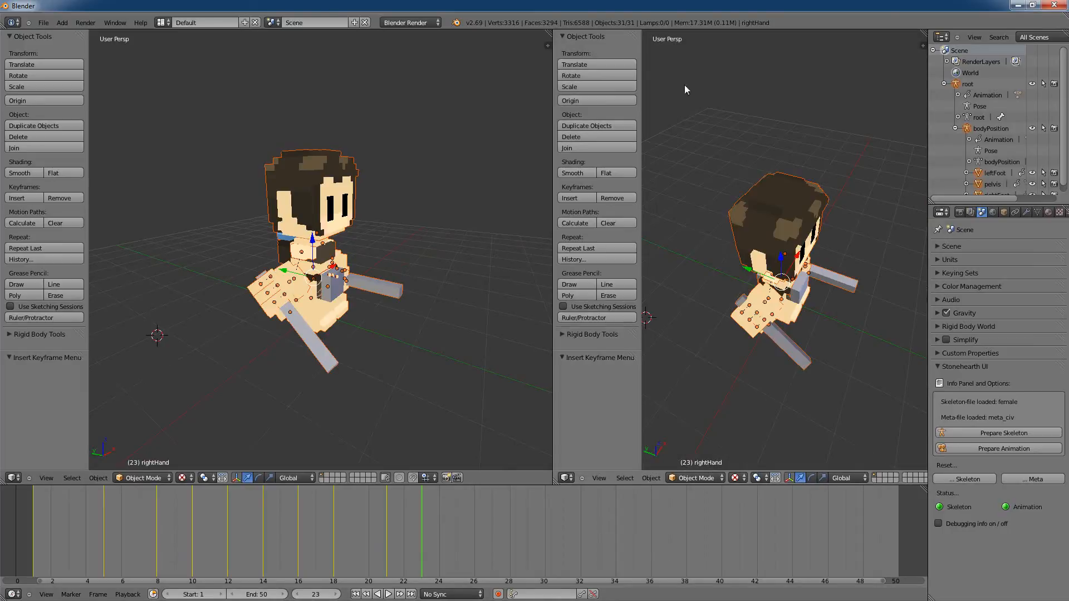
{"action": "left_click_drag", "start_coordinate": [547, 46], "coordinate": [633, 240]}
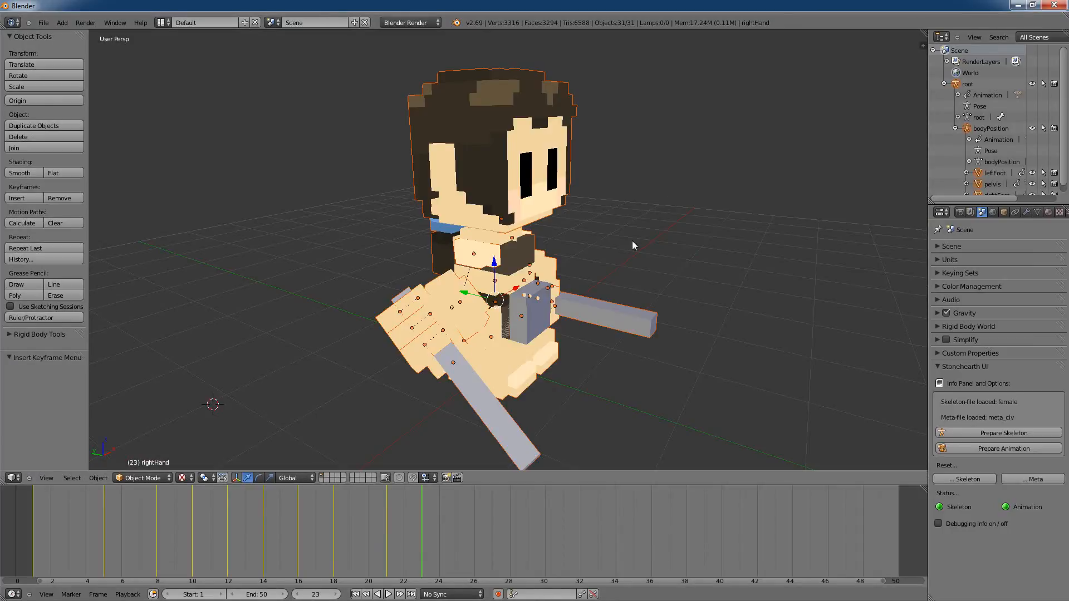
{"action": "middle_click_drag", "start_coordinate": [710, 280], "coordinate": [630, 287]}
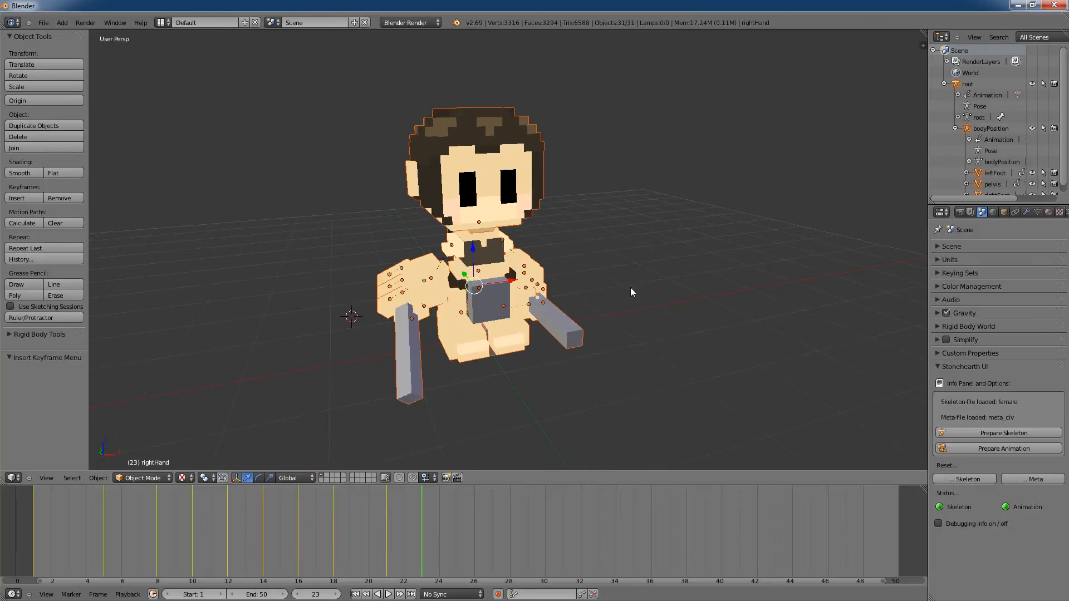
Step: Set the current frame to 24 and rotate the rightShoulder about 30.3° around the global X axis
{"action": "mouse_move", "coordinate": [421, 523]}
{"action": "left_mouse_down"}
{"action": "mouse_move", "coordinate": [308, 529]}
{"action": "mouse_move", "coordinate": [439, 533]}
{"action": "left_mouse_up"}
{"action": "middle_click_drag", "start_coordinate": [413, 404], "coordinate": [554, 412]}
{"action": "right_click", "coordinate": [580, 281]}
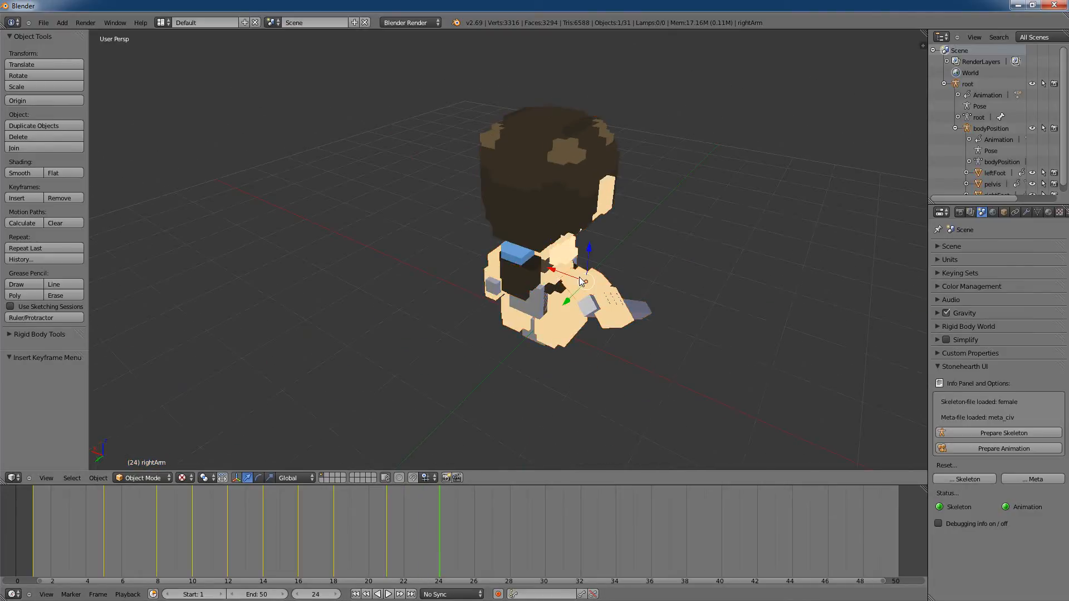
{"action": "key", "text": "r"}
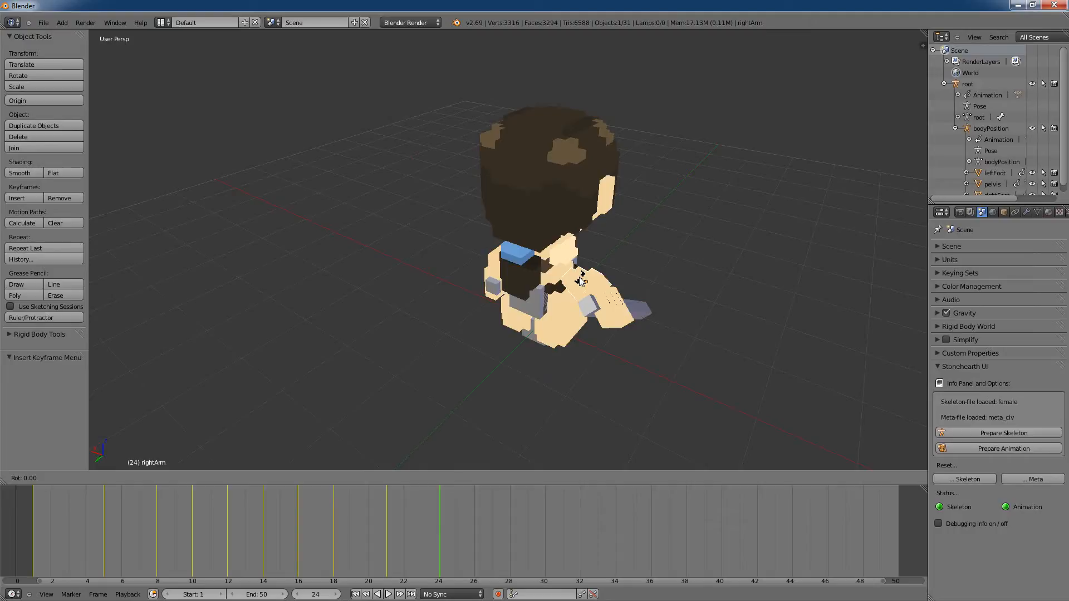
{"action": "right_click", "coordinate": [580, 280]}
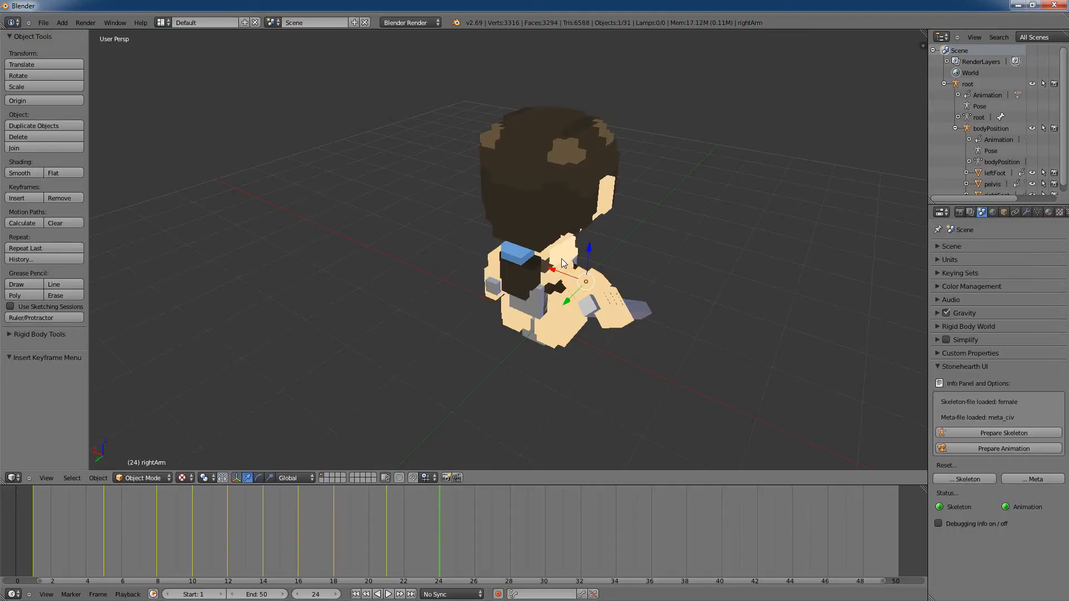
{"action": "right_click", "coordinate": [567, 261]}
{"action": "key", "text": "r"}
{"action": "key", "text": "x"}
{"action": "left_click", "coordinate": [616, 286]}
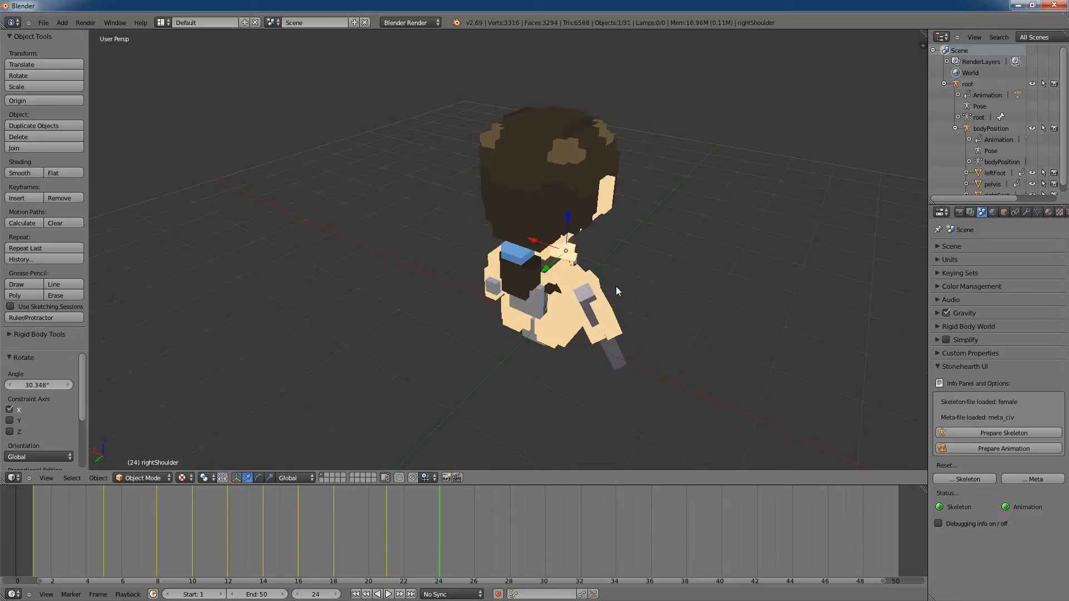
Step: Rotate the rightArm about -37.5° around the global Y axis and about -26.2° around the global Z axis at frame 24
{"action": "middle_click_drag", "start_coordinate": [667, 331], "coordinate": [559, 311]}
{"action": "right_click", "coordinate": [472, 298]}
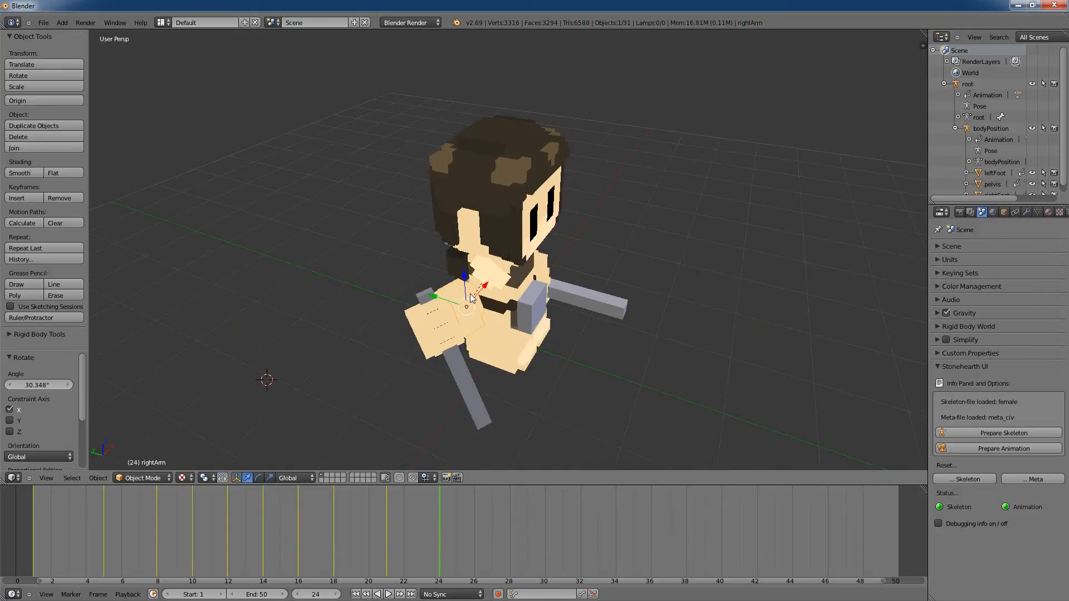
{"action": "key", "text": "r"}
{"action": "key", "text": "y"}
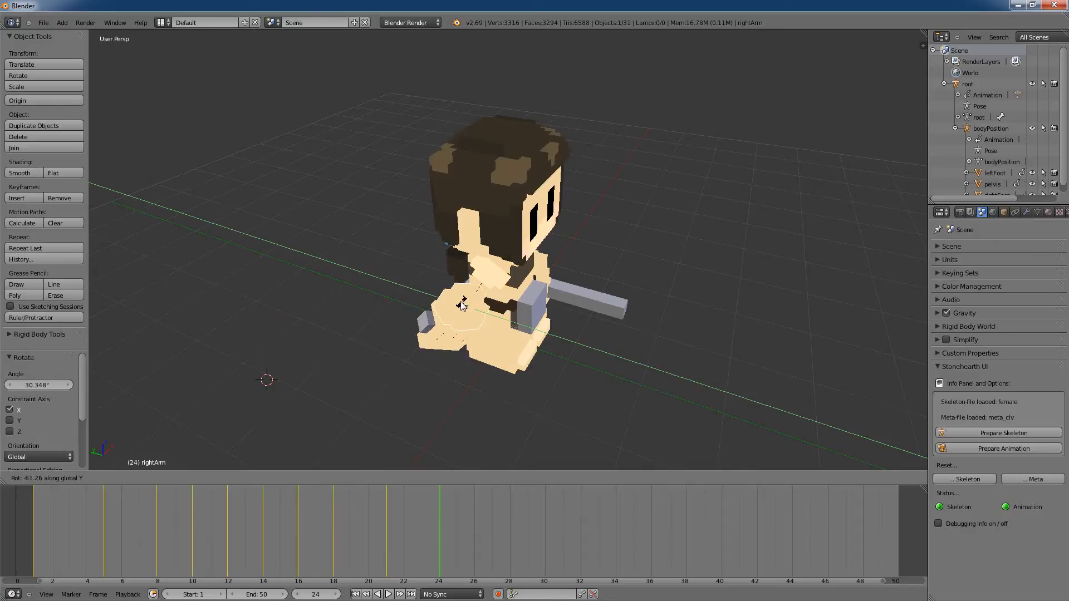
{"action": "left_click", "coordinate": [463, 301]}
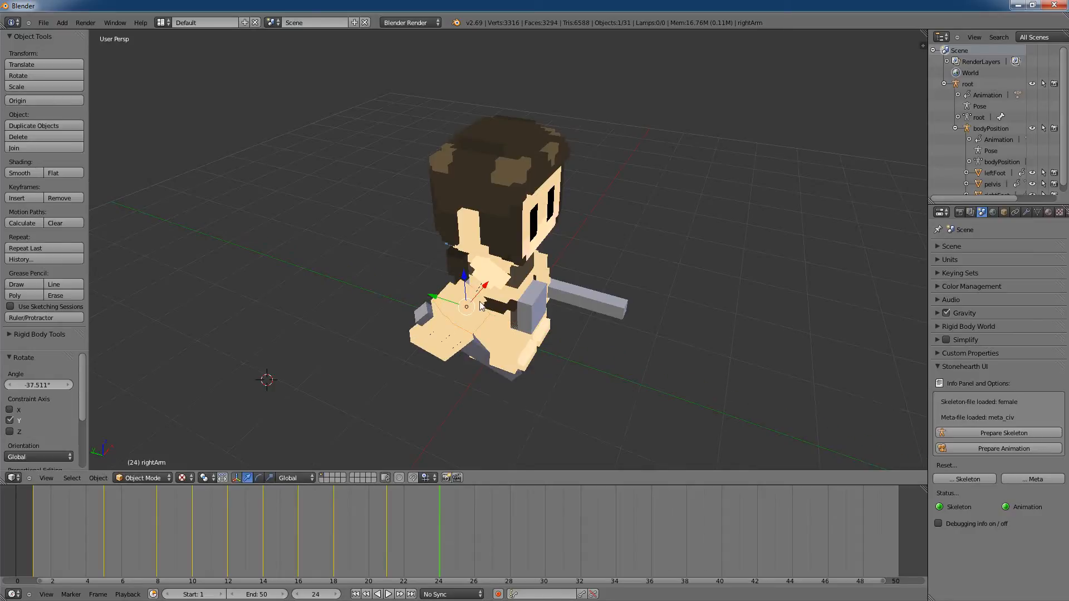
{"action": "key", "text": "r"}
{"action": "key", "text": "z"}
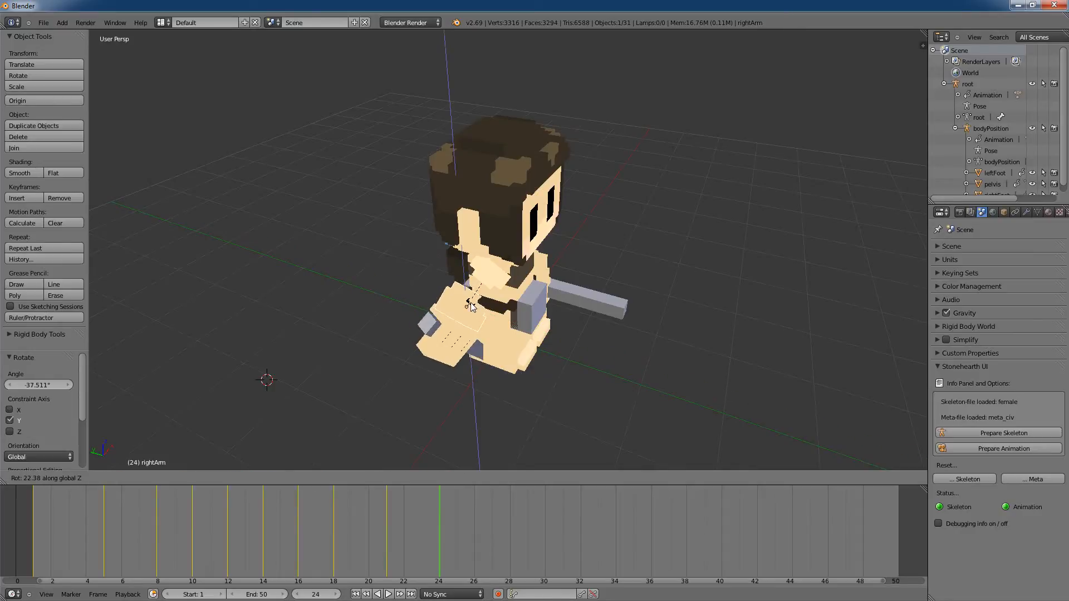
{"action": "left_click", "coordinate": [484, 312]}
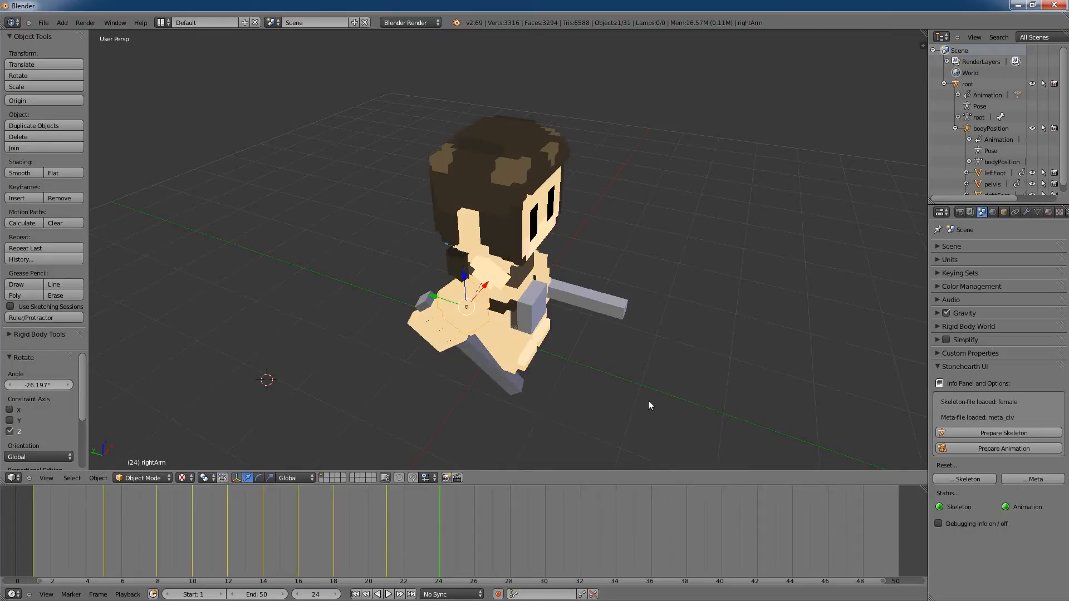
Step: Rotate the rightHand about -50° around the global Z axis at frame 24
{"action": "middle_click_drag", "start_coordinate": [670, 399], "coordinate": [754, 396]}
{"action": "right_click", "coordinate": [559, 317]}
{"action": "key", "text": "t"}
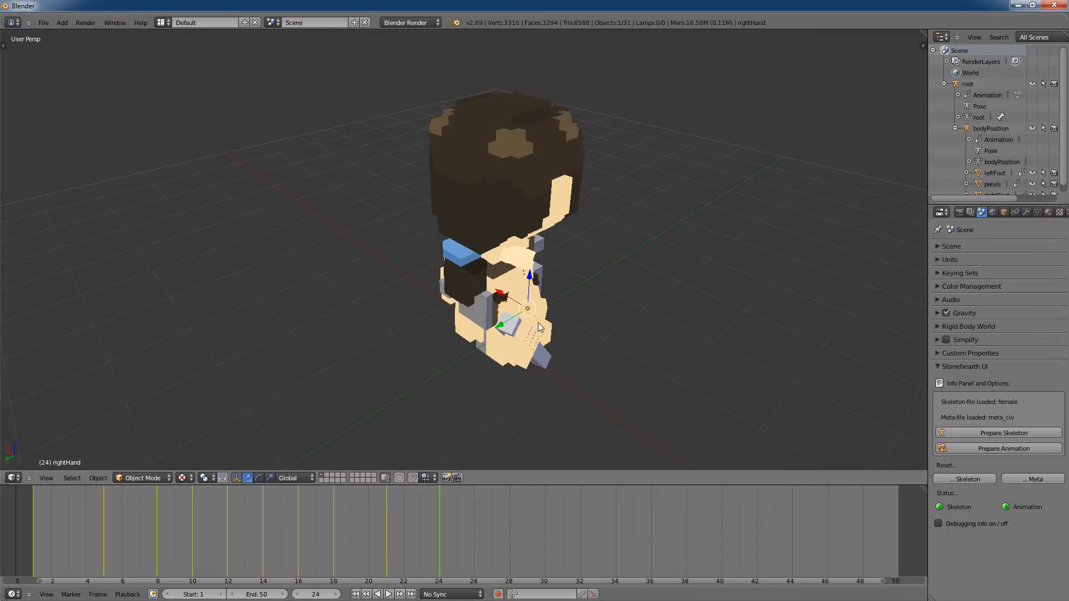
{"action": "key", "text": "r"}
{"action": "key", "text": "z"}
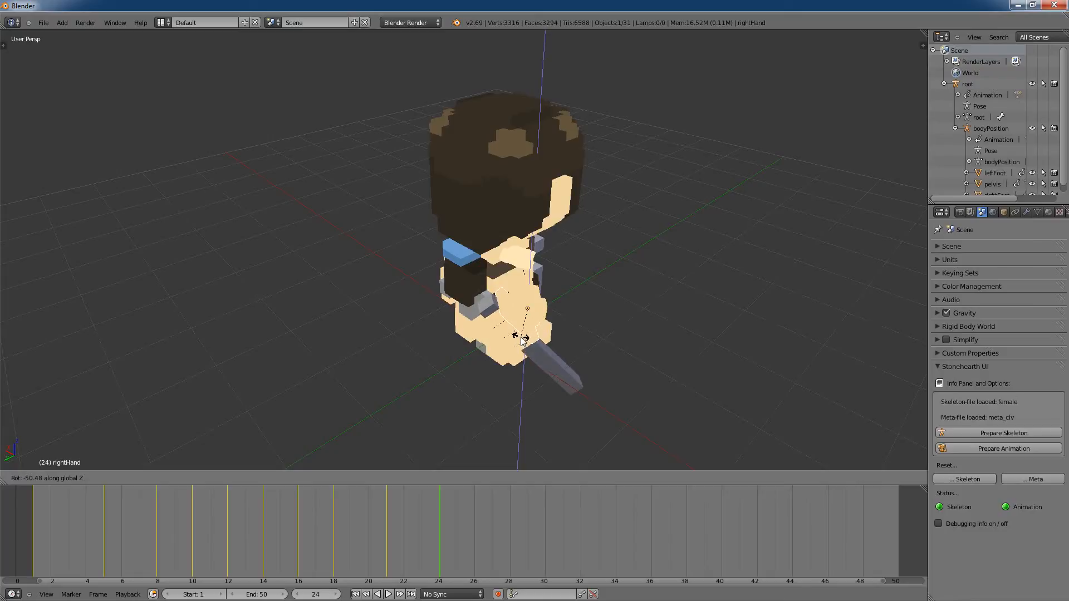
{"action": "left_click", "coordinate": [524, 341]}
Step: Insert a LocRotScale keyframe for all objects of the character at frame 24
{"action": "middle_click_drag", "start_coordinate": [703, 366], "coordinate": [560, 353]}
{"action": "key", "text": "a"}
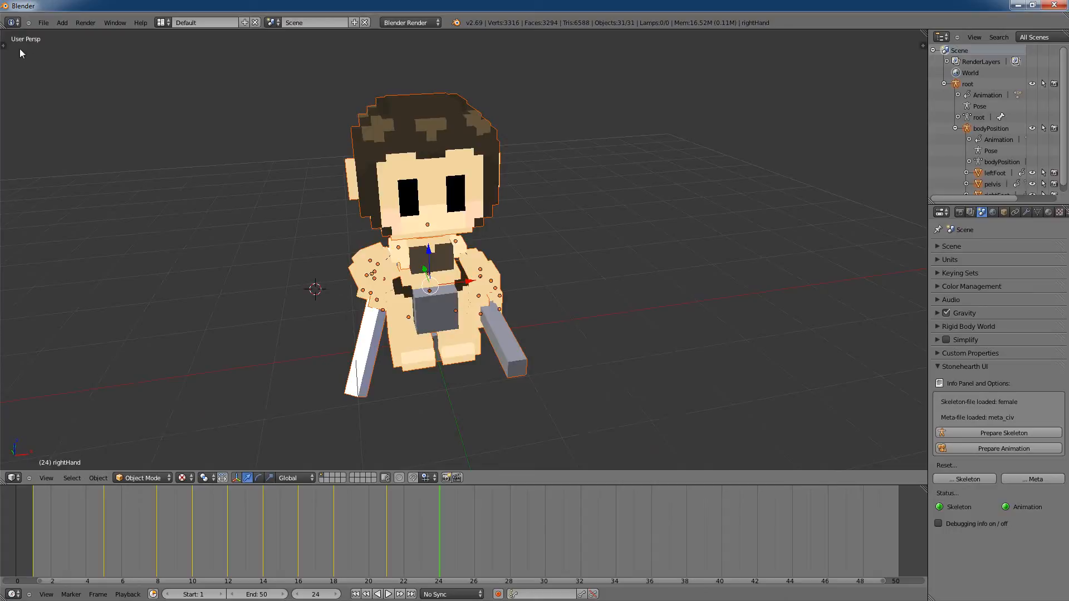
{"action": "left_click", "coordinate": [4, 46]}
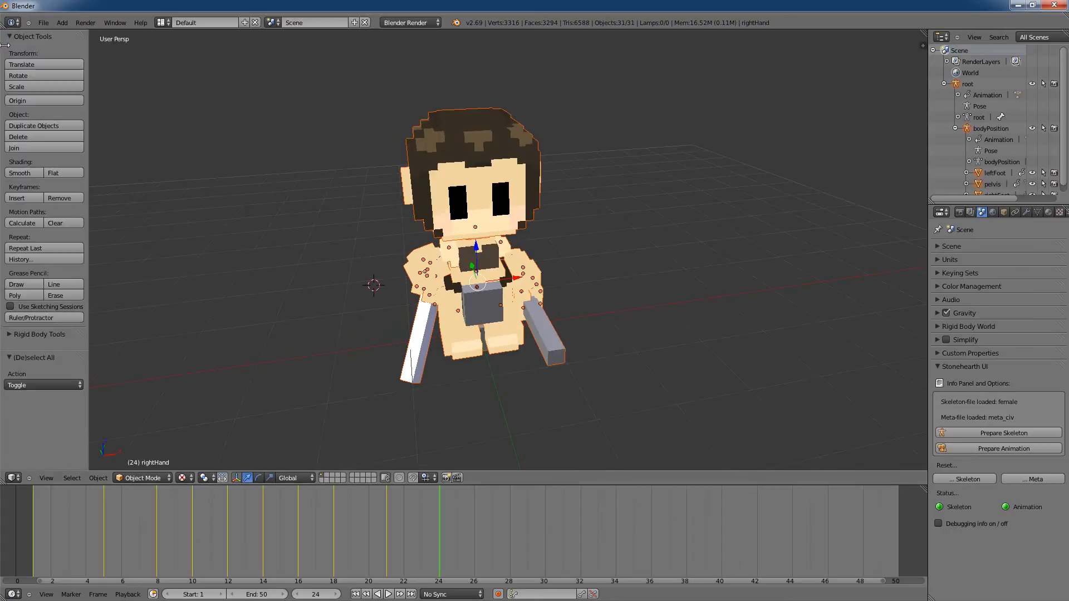
{"action": "left_click", "coordinate": [25, 199]}
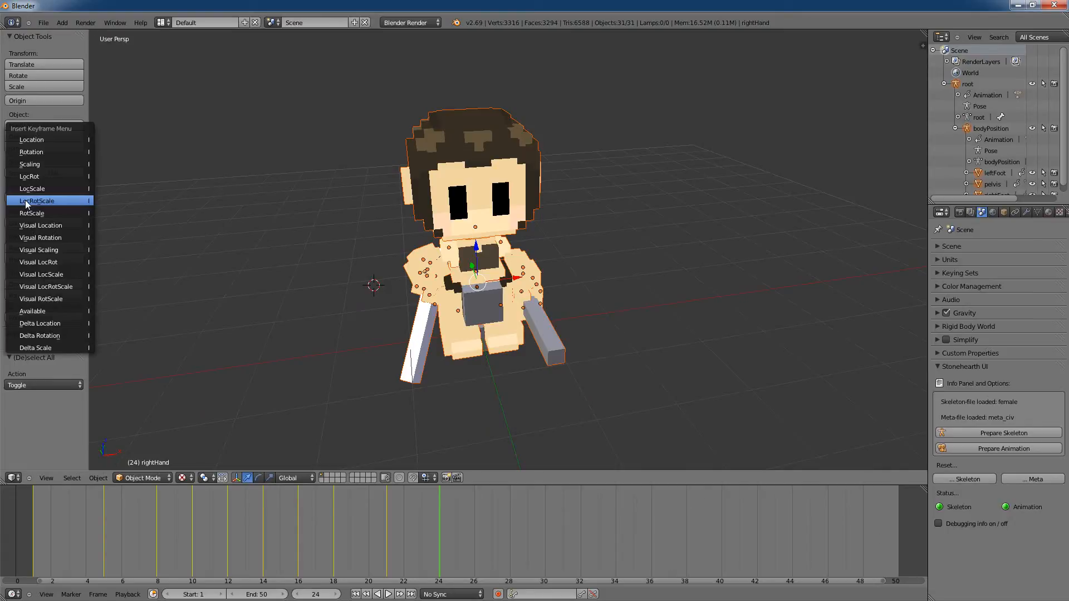
{"action": "left_click", "coordinate": [27, 202]}
Step: Set the current frame to 26 and select the rightArm
{"action": "left_click_drag", "start_coordinate": [398, 540], "coordinate": [482, 545]}
{"action": "middle_click_drag", "start_coordinate": [336, 350], "coordinate": [499, 301]}
{"action": "scroll", "coordinate": [534, 370], "scroll_direction": "up", "scroll_amount": 3}
{"action": "middle_click_drag", "start_coordinate": [760, 332], "coordinate": [730, 333]}
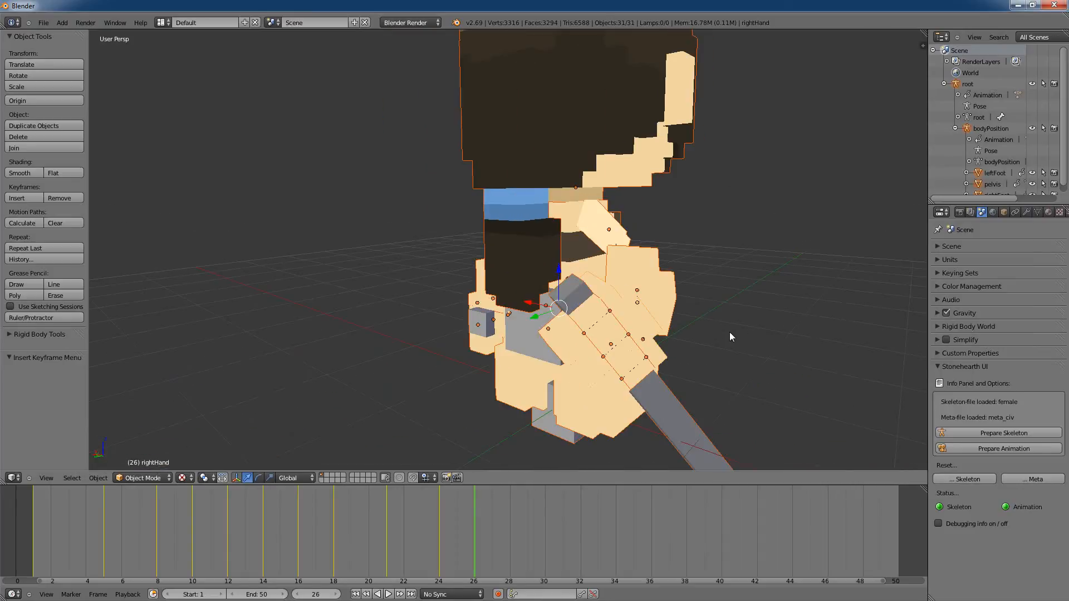
{"action": "middle_click_drag", "start_coordinate": [765, 383], "coordinate": [627, 383]}
{"action": "right_click", "coordinate": [404, 271]}
{"action": "key", "text": "r"}
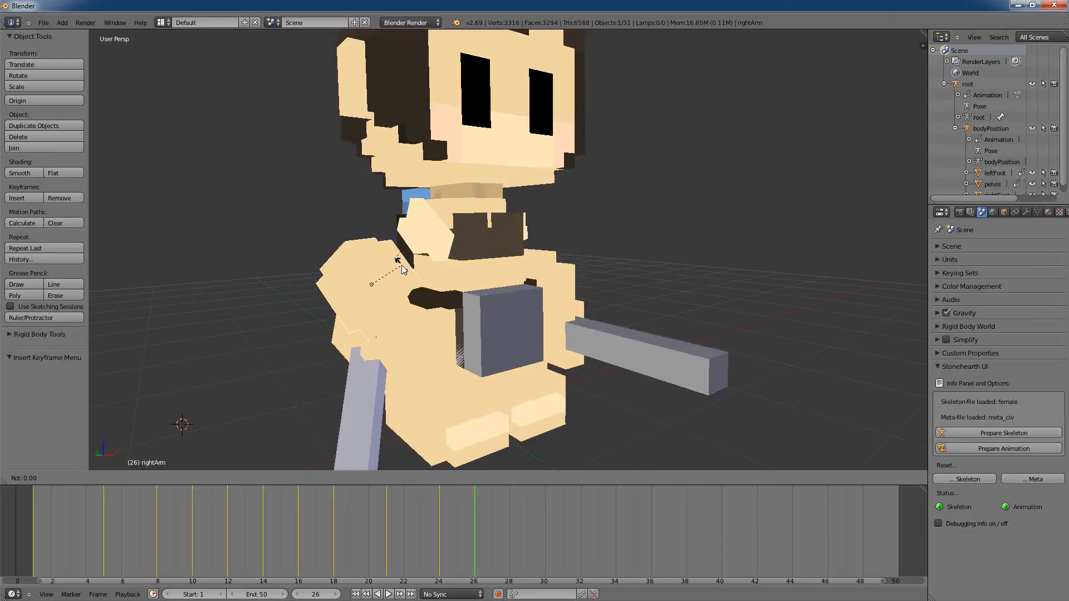
{"action": "key", "text": "y"}
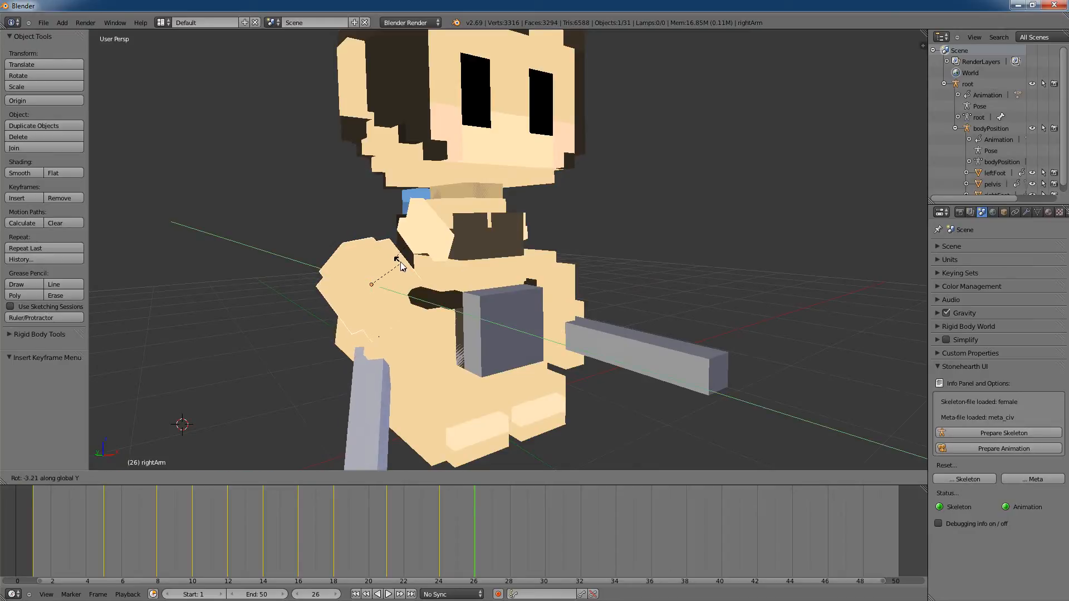
{"action": "left_click", "coordinate": [402, 263]}
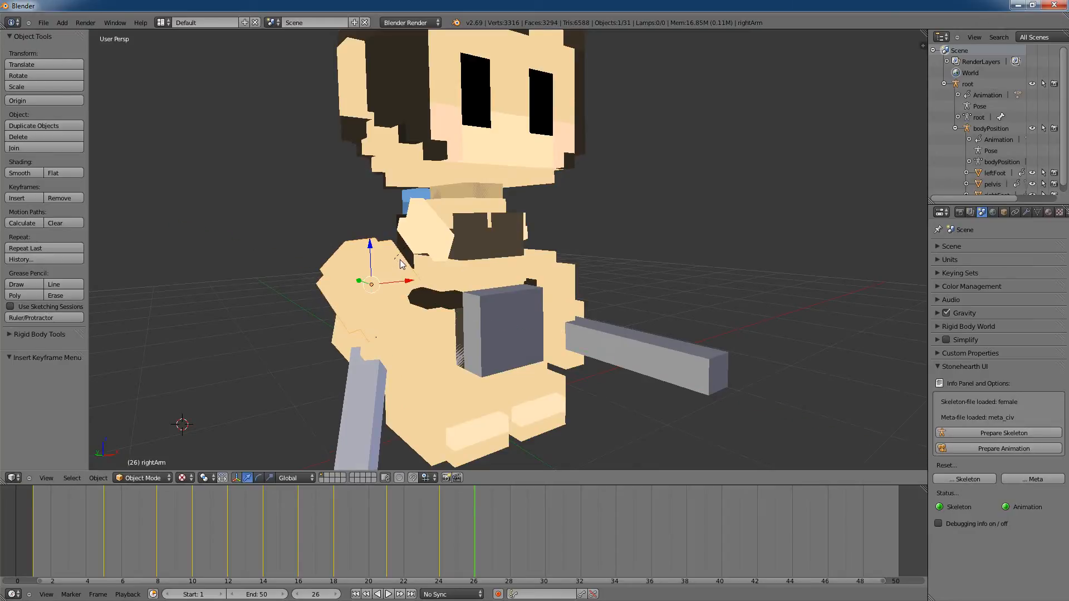
Step: Rotate the rightArm about -21.7° around the global X axis and insert a LocRotScale keyframe for all objects at frame 26
{"action": "key", "text": "r"}
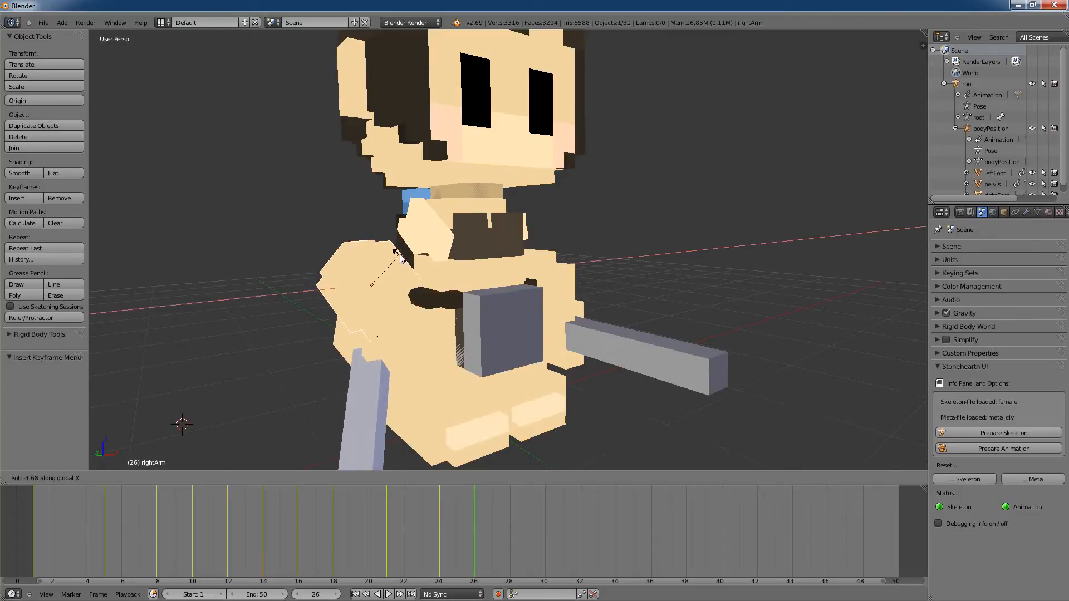
{"action": "left_click", "coordinate": [397, 240]}
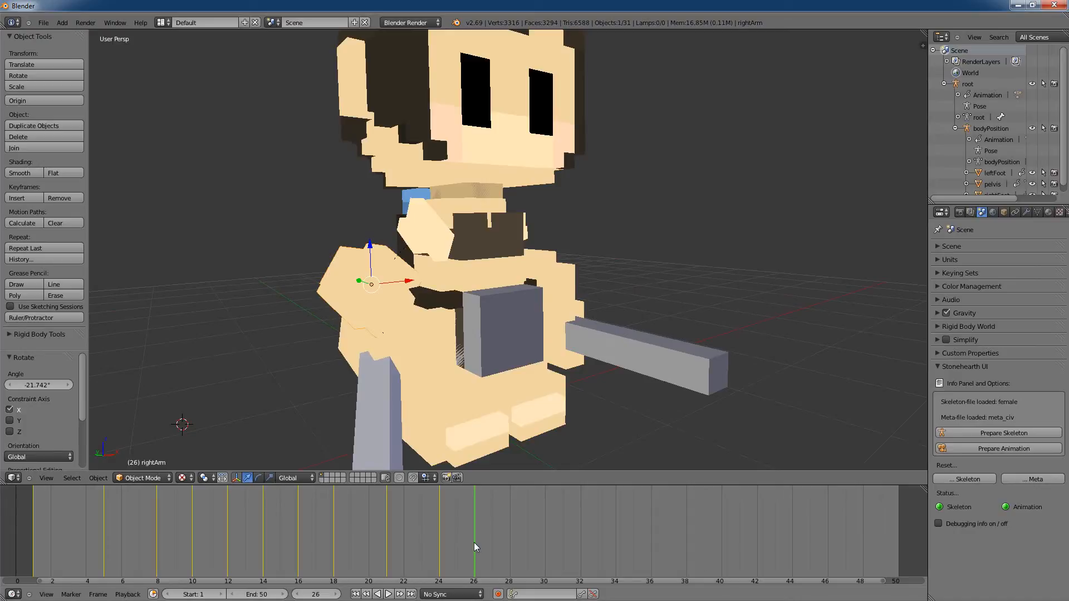
{"action": "key", "text": "a"}
{"action": "key", "text": "a"}
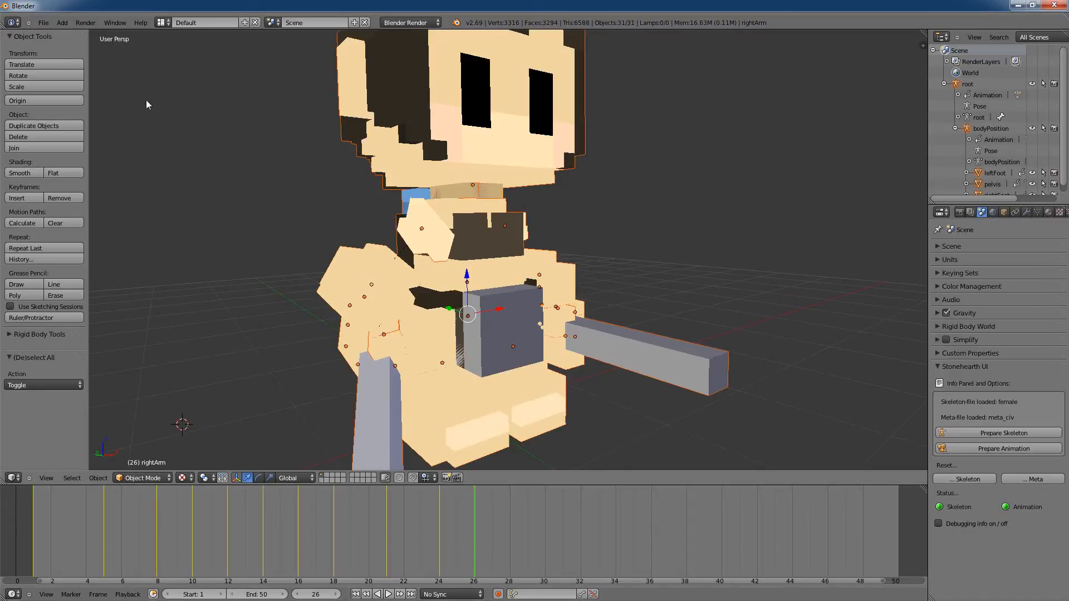
{"action": "left_click", "coordinate": [44, 22]}
{"action": "left_click", "coordinate": [16, 199]}
{"action": "left_click", "coordinate": [58, 199]}
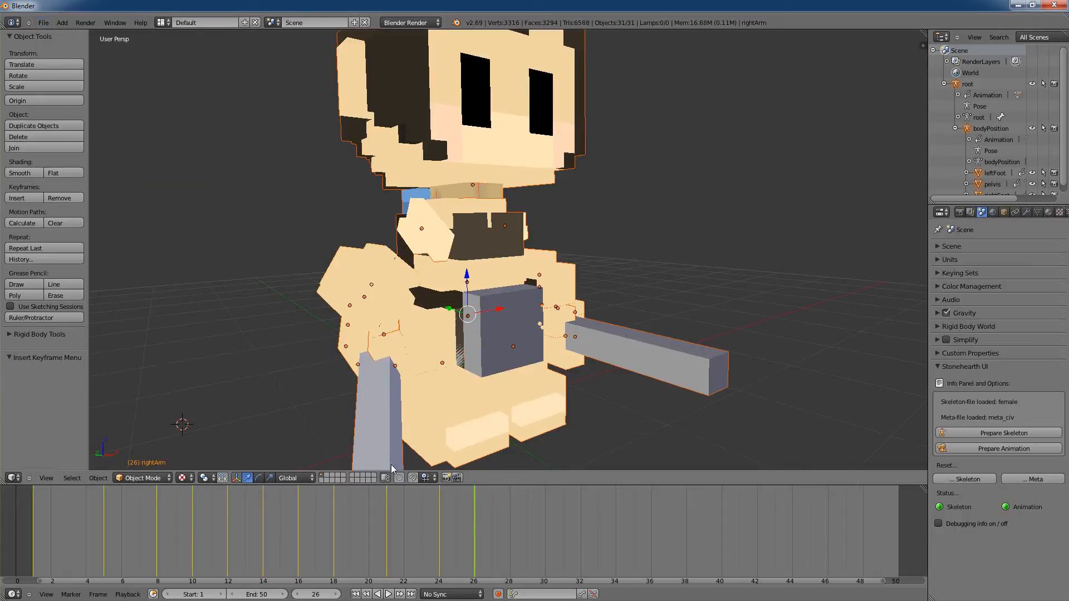
Step: Check the pose at frame 24 against frame 26, and set the current frame to 28
{"action": "key", "text": "Left"}
{"action": "key", "text": "Left"}
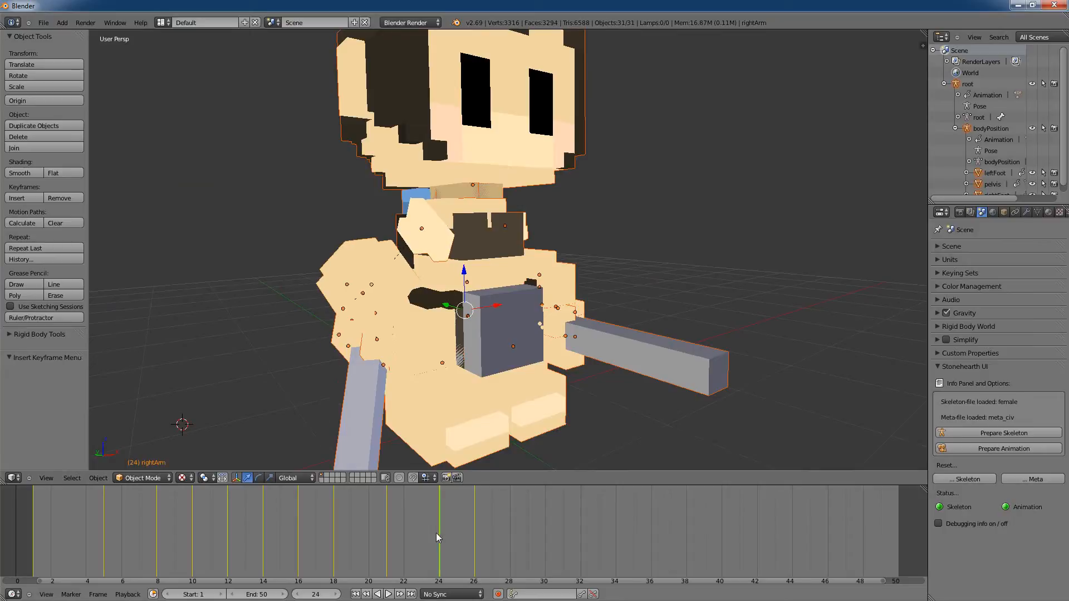
{"action": "left_click_drag", "start_coordinate": [466, 536], "coordinate": [514, 536]}
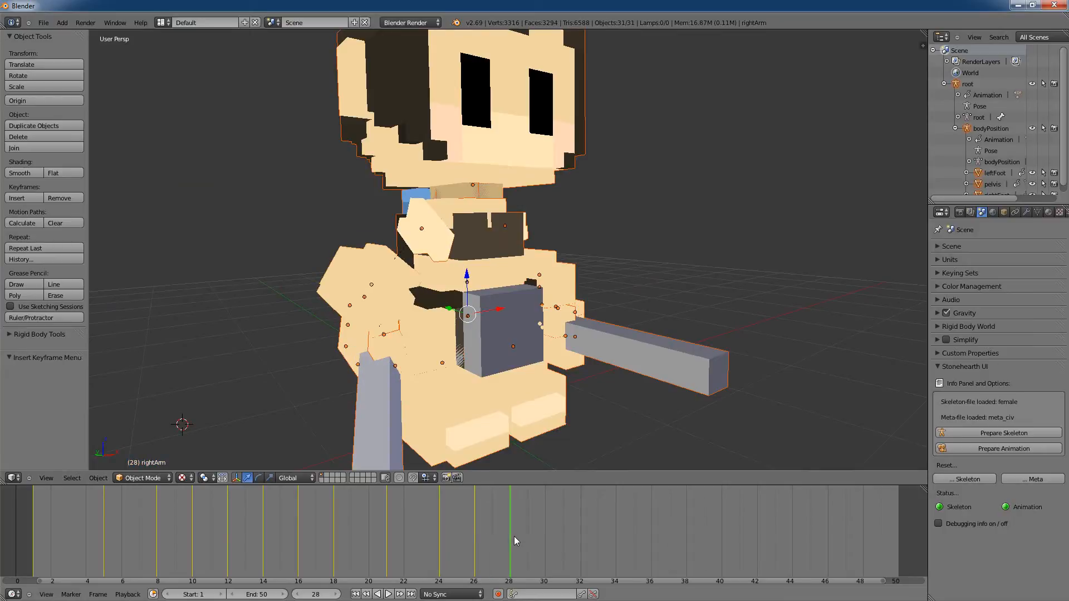
{"action": "right_click", "coordinate": [402, 272]}
{"action": "key", "text": "r"}
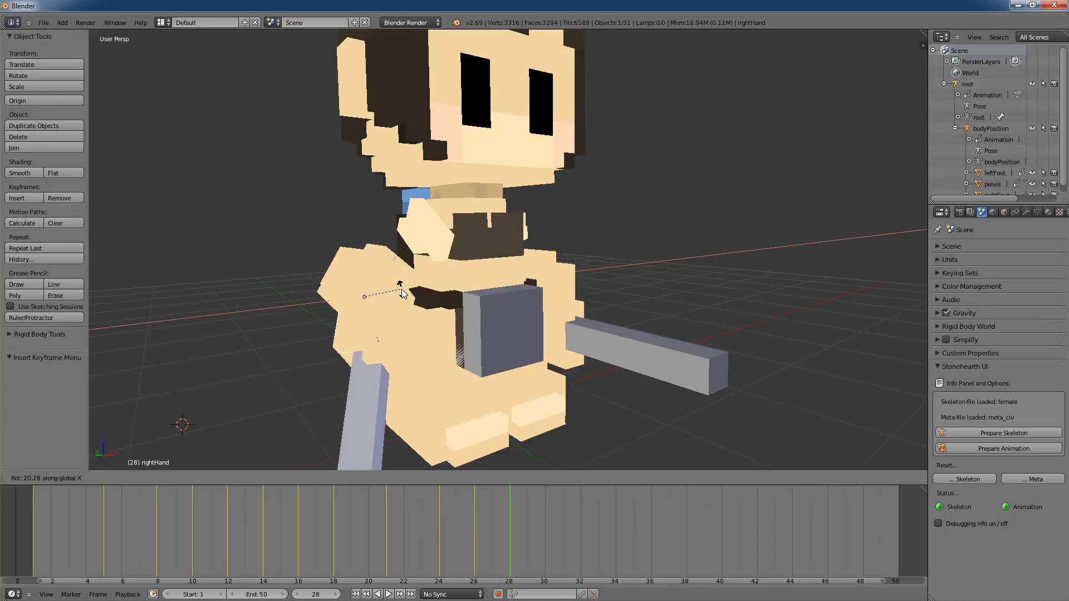
{"action": "right_click", "coordinate": [391, 262]}
Step: Rotate the rightArm about 28.6° around the global X axis and insert a LocRotScale keyframe for all objects at frame 28
{"action": "right_click", "coordinate": [392, 262]}
{"action": "key", "text": "r"}
{"action": "key", "text": "x"}
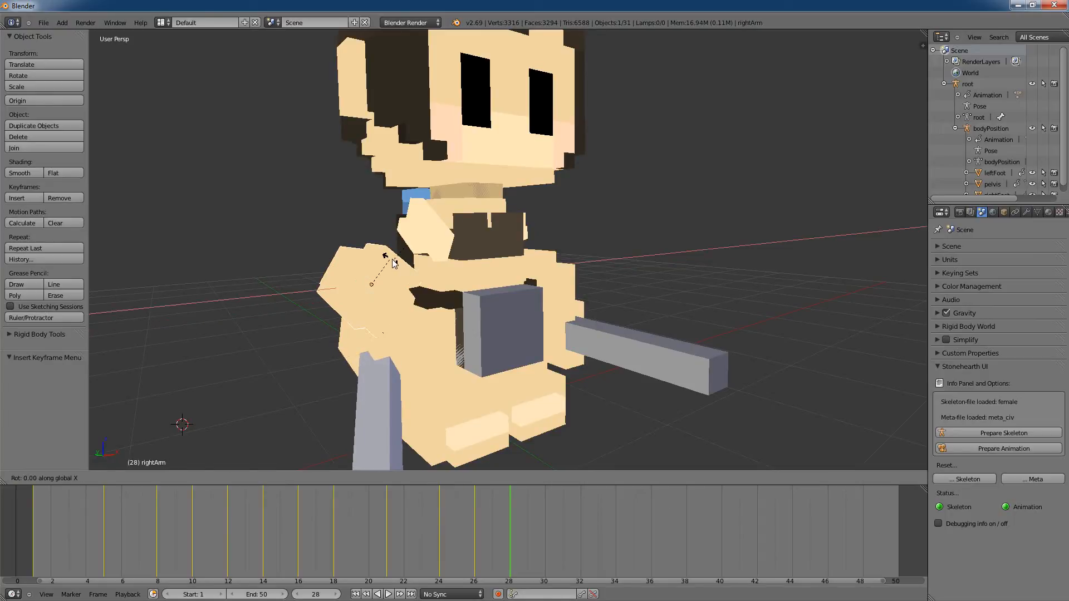
{"action": "left_click", "coordinate": [397, 272]}
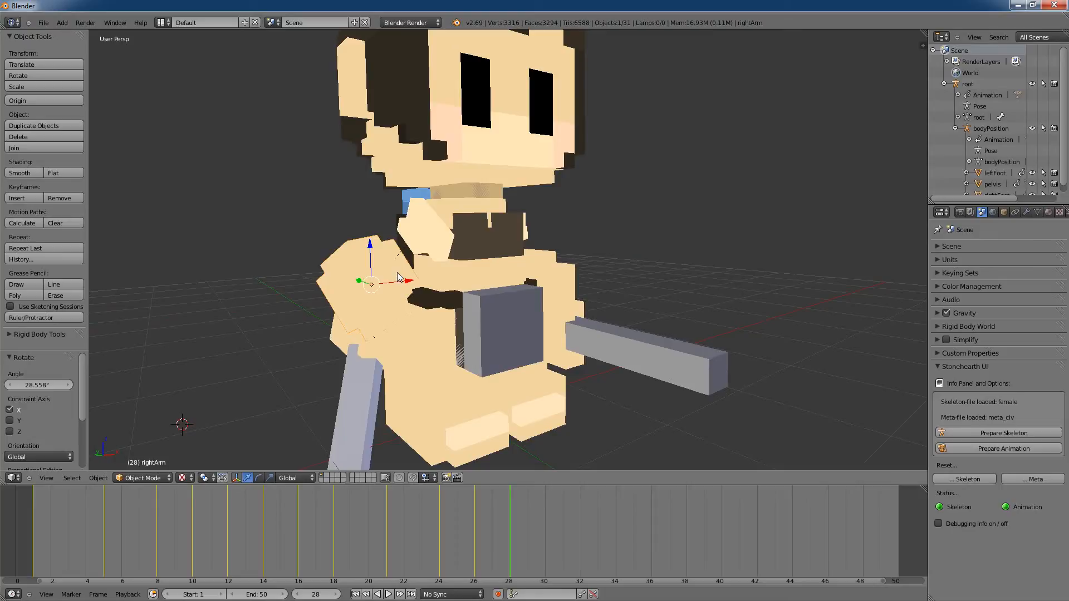
{"action": "key", "text": "a"}
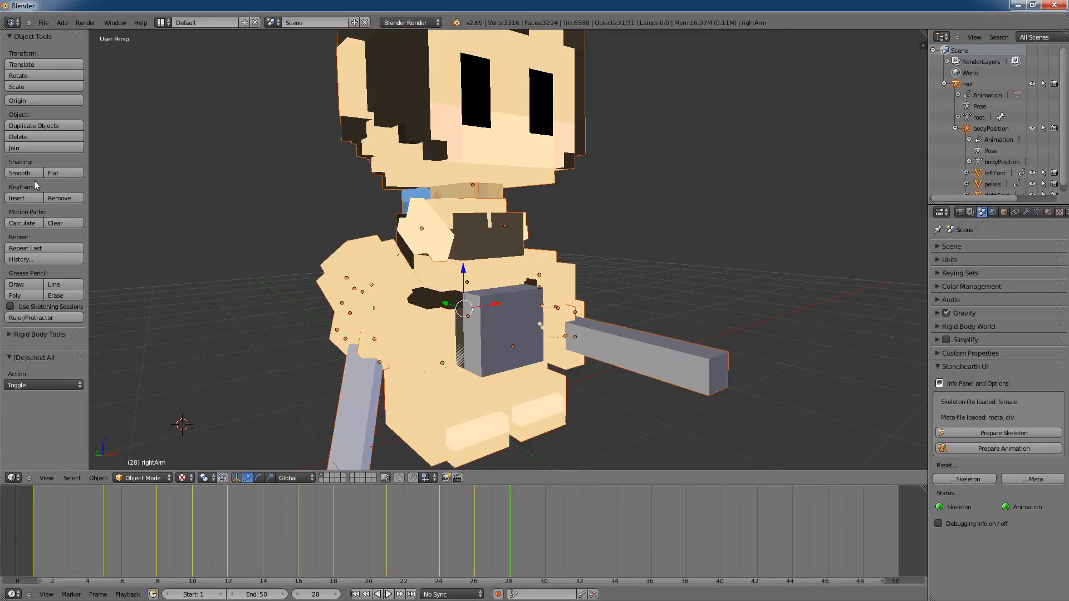
{"action": "left_click", "coordinate": [25, 197]}
{"action": "left_click", "coordinate": [60, 199]}
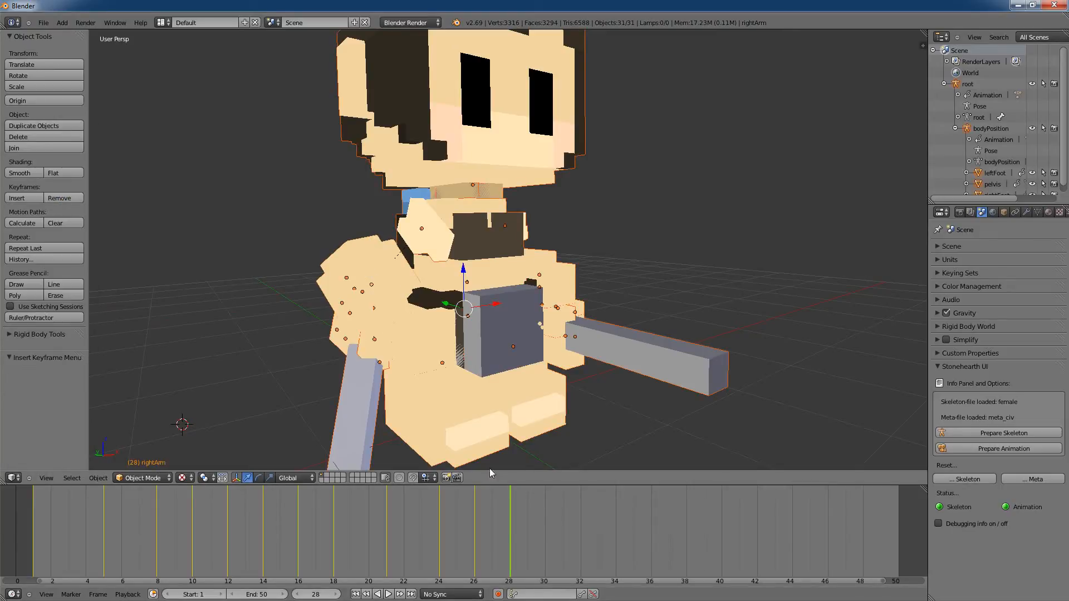
Step: Set the current frame to 30 and rotate the rightArm around the global X axis back to about its frame 26 pose
{"action": "left_click_drag", "start_coordinate": [509, 529], "coordinate": [551, 537]}
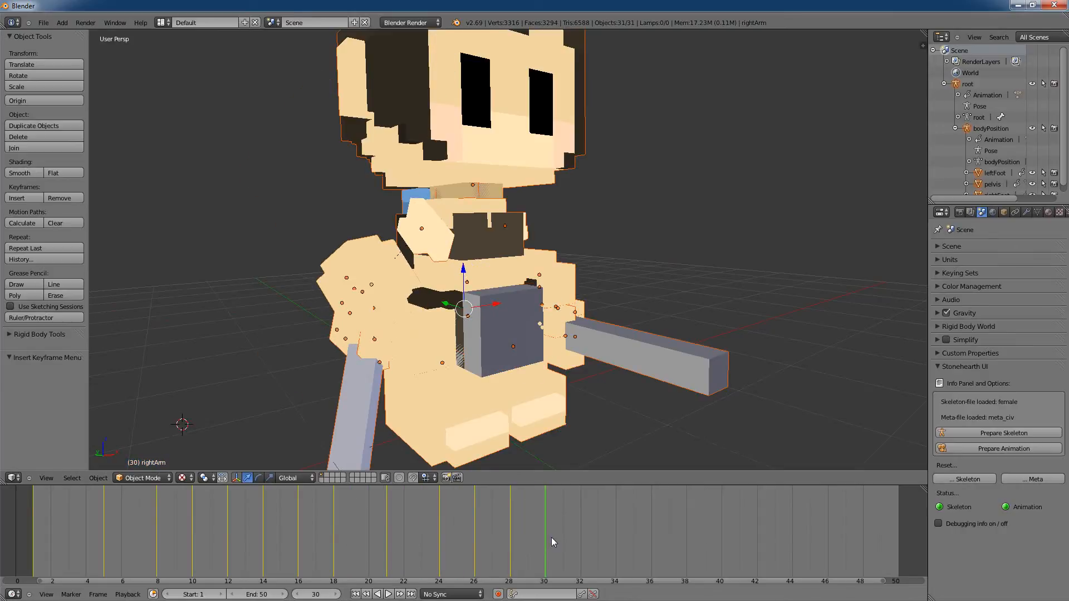
{"action": "right_click", "coordinate": [394, 283]}
{"action": "right_click", "coordinate": [394, 271]}
{"action": "key", "text": "r"}
{"action": "key", "text": "x"}
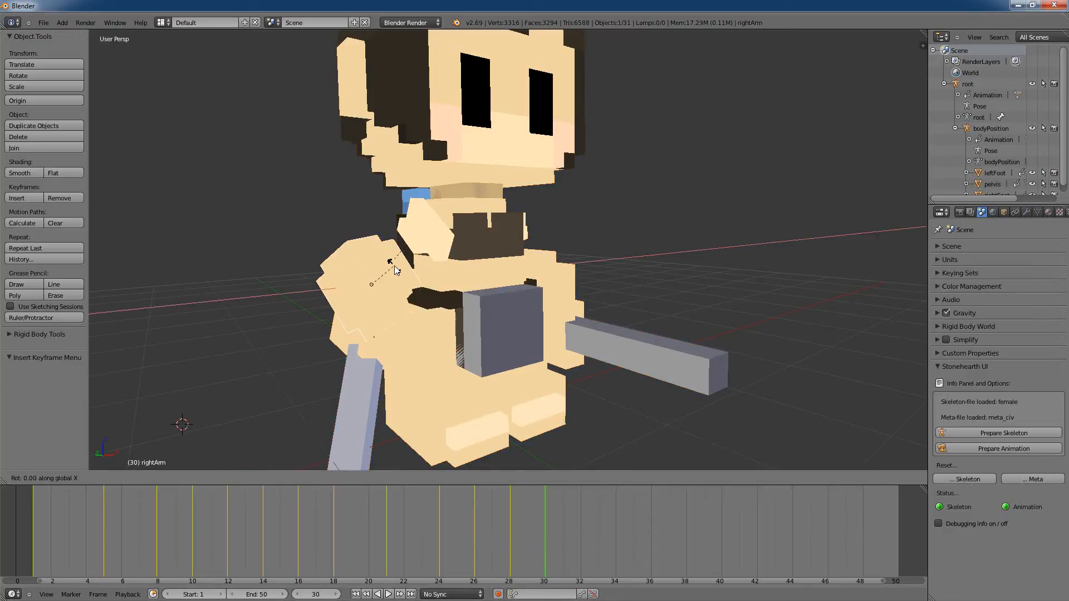
{"action": "left_click", "coordinate": [387, 252]}
Step: Insert a LocRotScale keyframe for all objects of the character at frame 30
{"action": "key", "text": "a"}
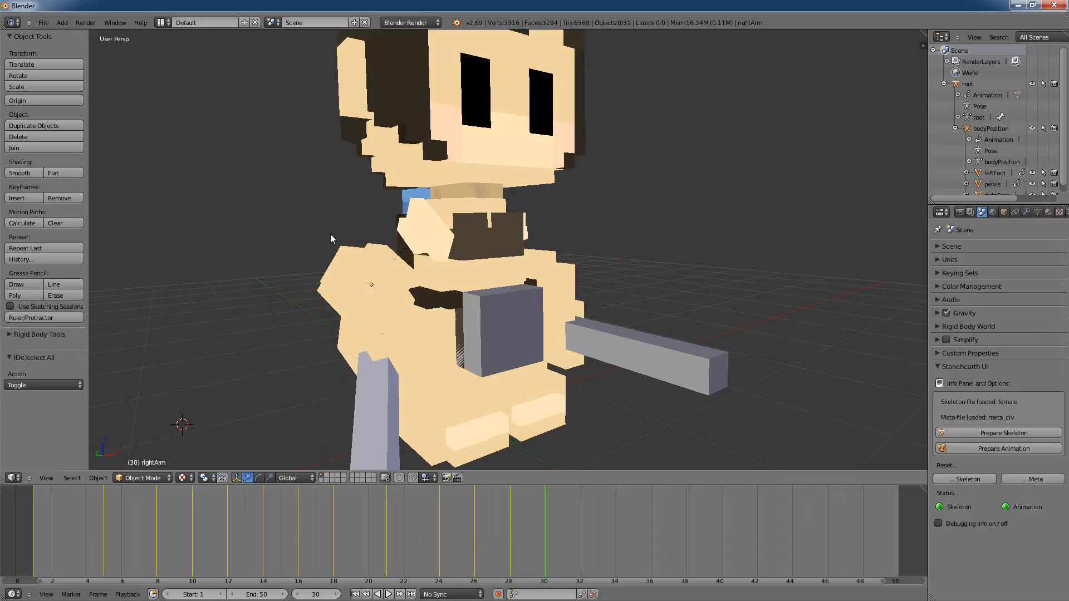
{"action": "left_click", "coordinate": [20, 198]}
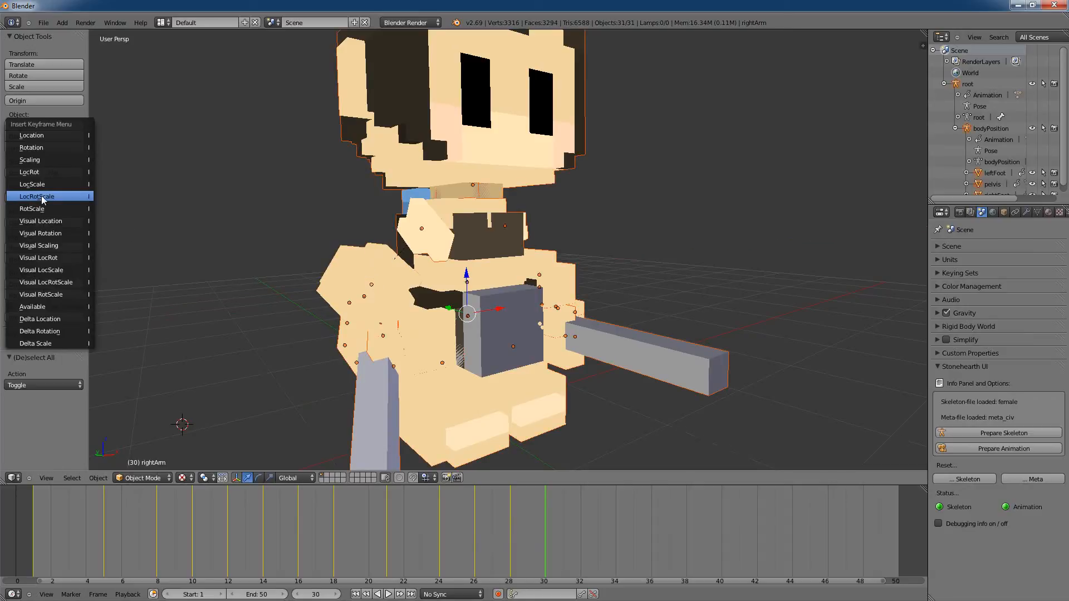
{"action": "left_click", "coordinate": [39, 197]}
Step: Set the current frame to 32 and rotate the rightArm about 31.1° around the global X axis
{"action": "left_click", "coordinate": [581, 532]}
{"action": "right_click", "coordinate": [395, 280]}
{"action": "right_click", "coordinate": [396, 278]}
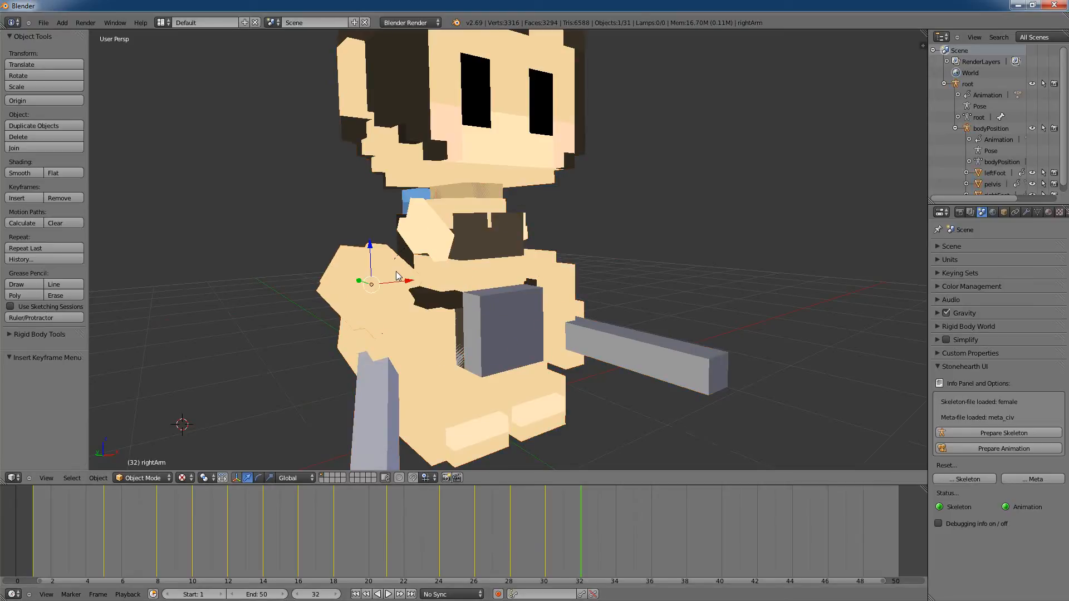
{"action": "key", "text": "r"}
{"action": "key", "text": "x"}
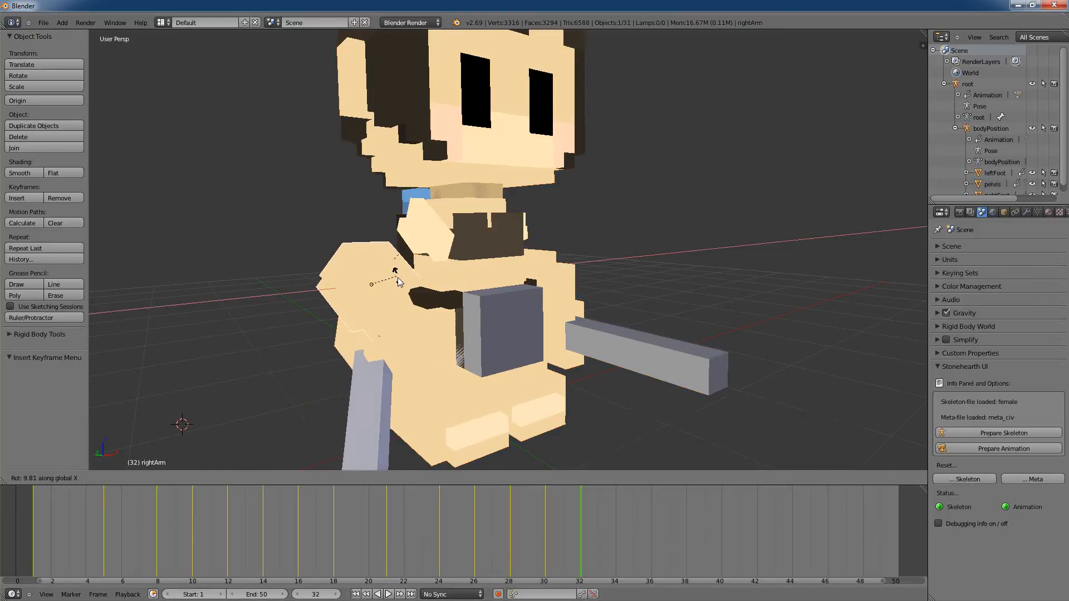
{"action": "left_click", "coordinate": [398, 290]}
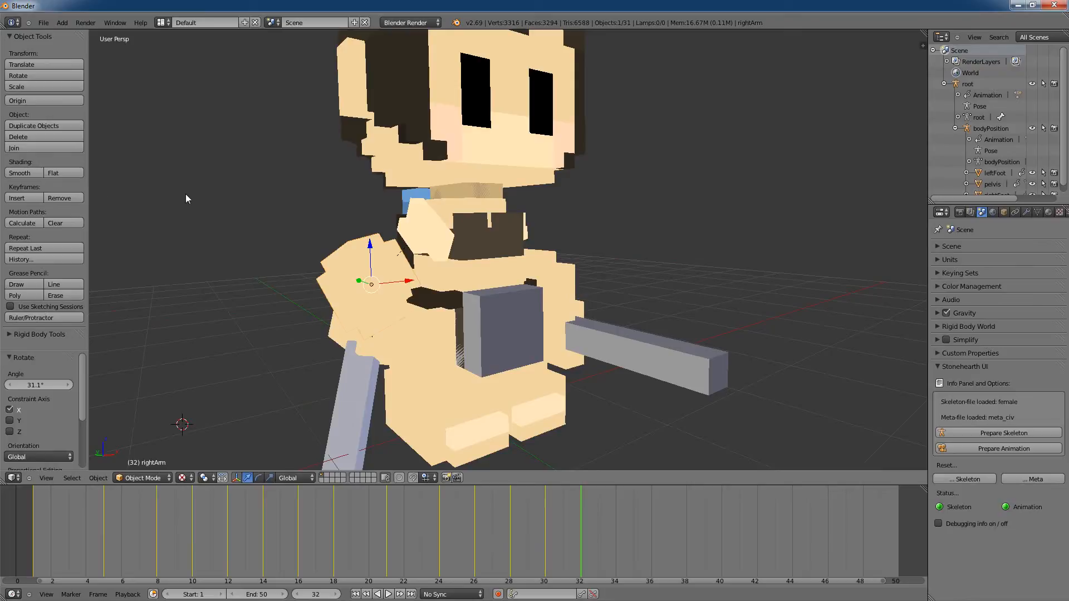
Step: Insert a LocRotScale keyframe for all objects of the character at frame 32
{"action": "key", "text": "a"}
{"action": "left_click", "coordinate": [28, 199]}
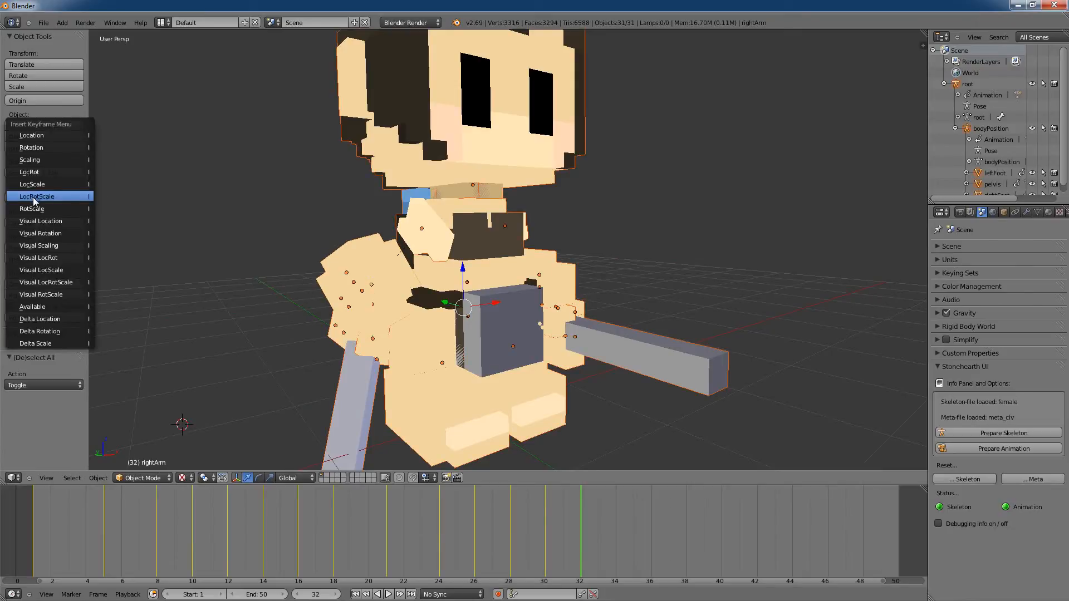
{"action": "left_click", "coordinate": [30, 198]}
Step: Deselect all objects and scrub the timeline while viewing the character from several angles to review the arm motion up to frame 32
{"action": "scroll", "coordinate": [566, 401], "scroll_direction": "down", "scroll_amount": 5}
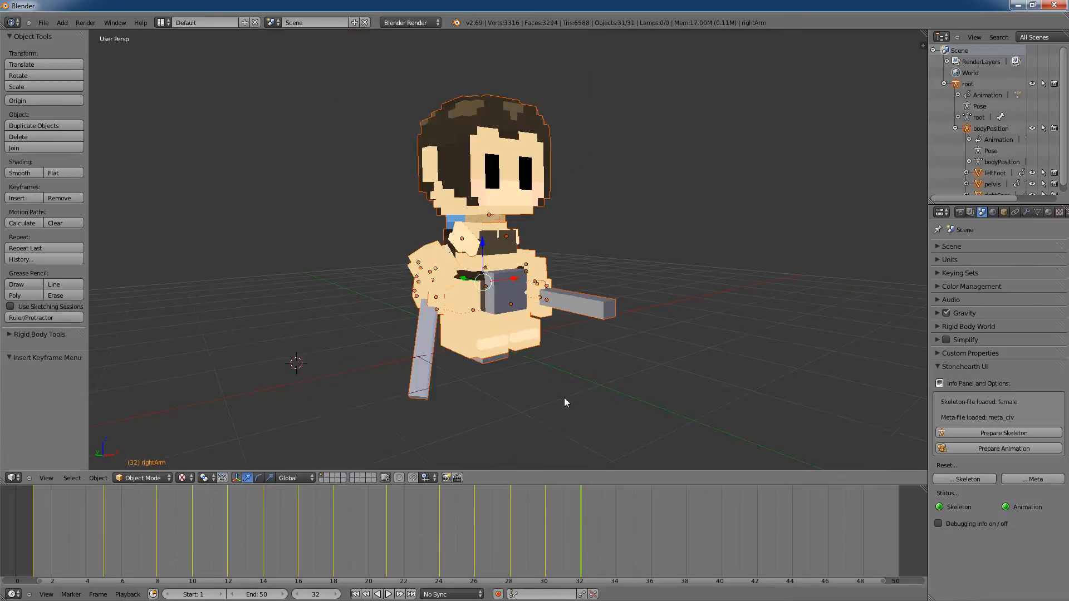
{"action": "mouse_move", "coordinate": [584, 515]}
{"action": "left_mouse_down"}
{"action": "mouse_move", "coordinate": [314, 531]}
{"action": "mouse_move", "coordinate": [386, 535]}
{"action": "mouse_move", "coordinate": [450, 509]}
{"action": "mouse_move", "coordinate": [575, 518]}
{"action": "mouse_move", "coordinate": [476, 522]}
{"action": "mouse_move", "coordinate": [573, 519]}
{"action": "left_mouse_up"}
{"action": "key", "text": "a"}
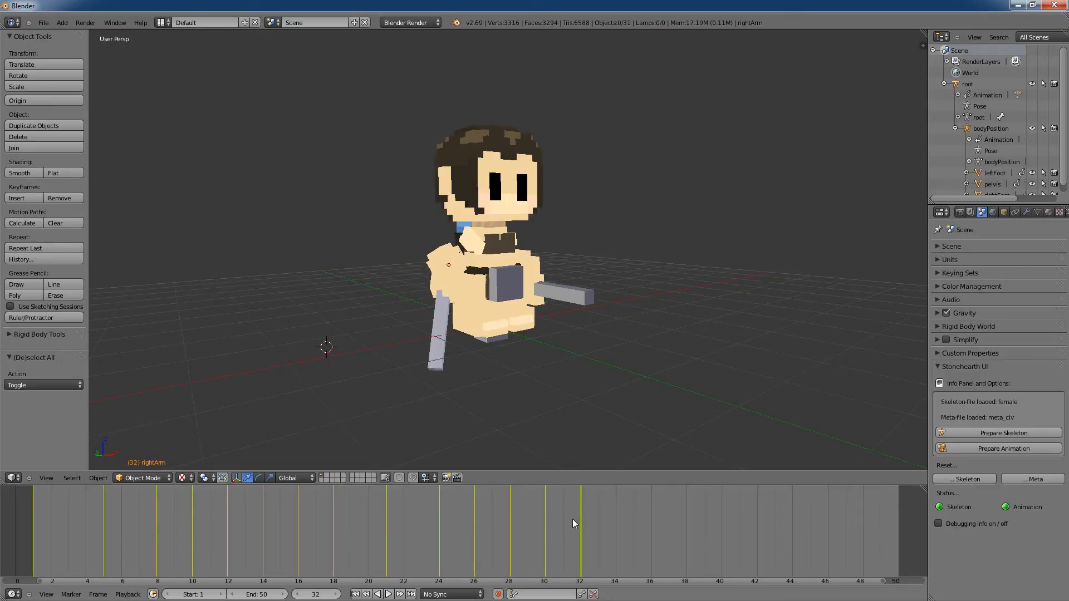
{"action": "middle_click_drag", "start_coordinate": [494, 389], "coordinate": [568, 423]}
{"action": "left_click_drag", "start_coordinate": [579, 528], "coordinate": [529, 539]}
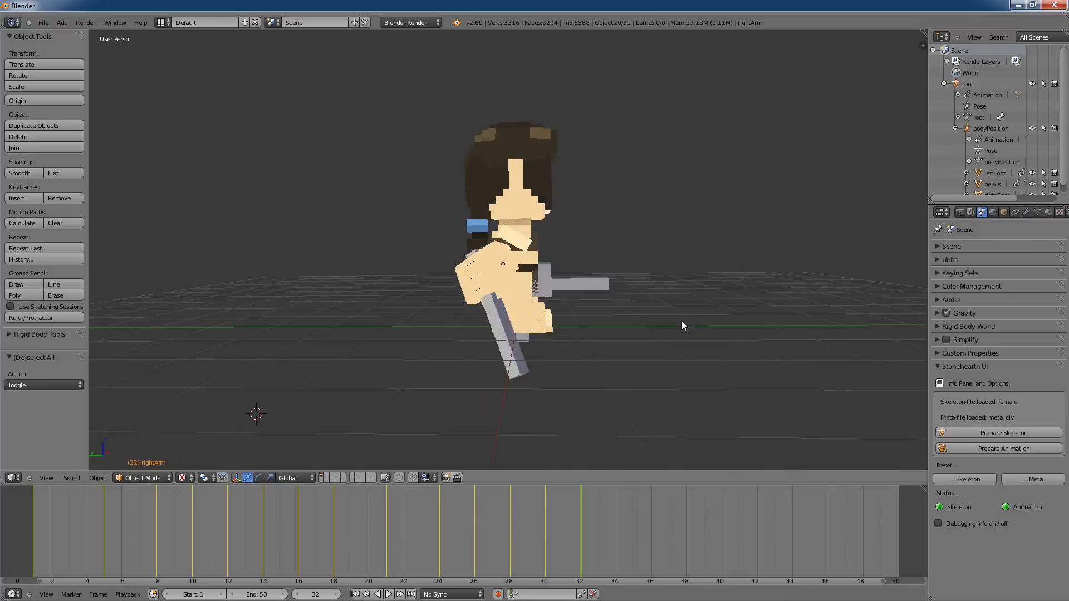
{"action": "scroll", "coordinate": [682, 321], "scroll_direction": "down", "scroll_amount": 5}
{"action": "middle_click_drag", "start_coordinate": [697, 365], "coordinate": [612, 365]}
{"action": "left_click", "coordinate": [581, 533]}
Step: Set the current frame to 34 and rotate the rightShoulder about -29.4° around the global X axis
{"action": "left_click_drag", "start_coordinate": [520, 530], "coordinate": [619, 536]}
{"action": "scroll", "coordinate": [506, 359], "scroll_direction": "up", "scroll_amount": 6}
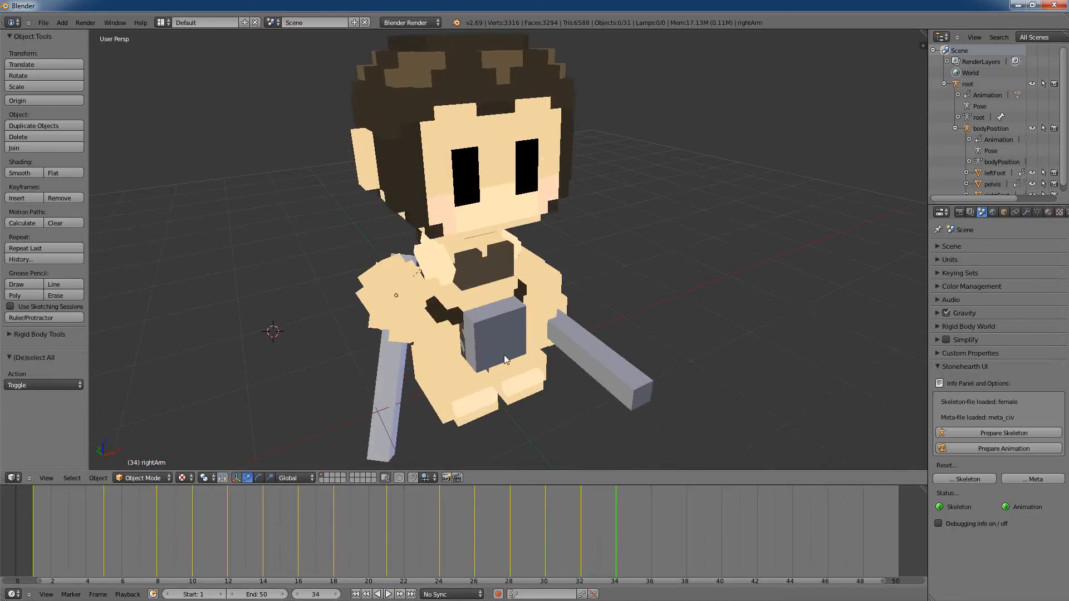
{"action": "scroll", "coordinate": [515, 395], "scroll_direction": "up", "scroll_amount": 2}
{"action": "middle_click_drag", "start_coordinate": [713, 304], "coordinate": [811, 277]}
{"action": "right_click", "coordinate": [495, 239]}
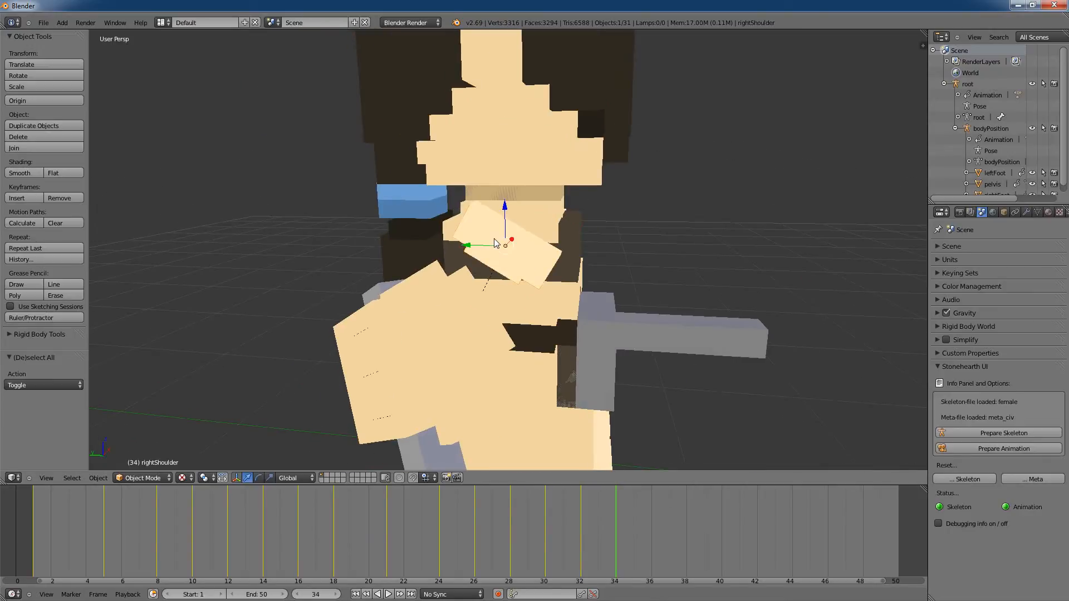
{"action": "key", "text": "r"}
{"action": "key", "text": "x"}
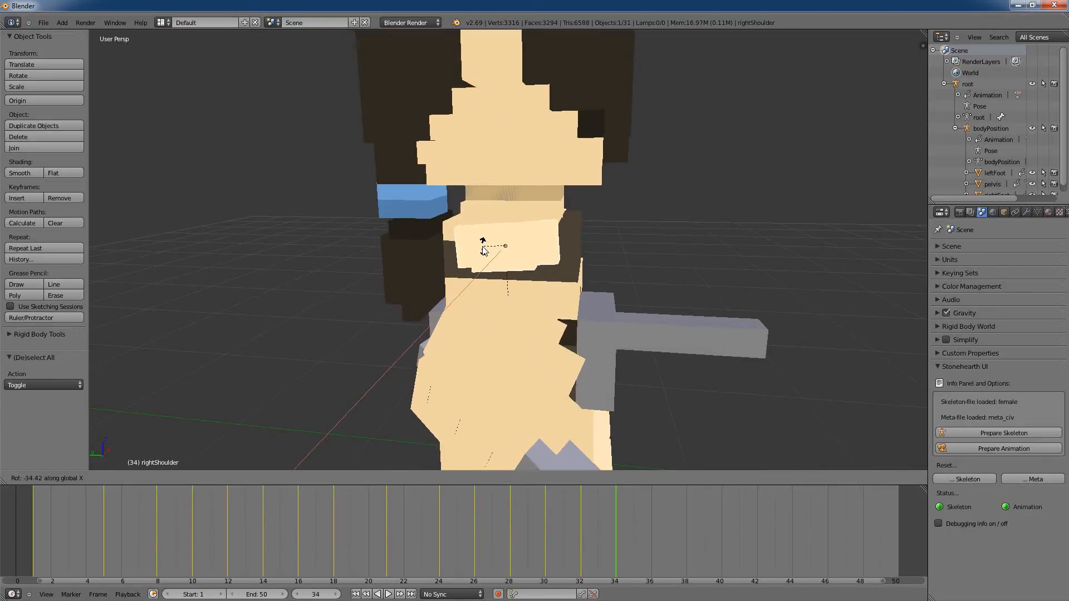
{"action": "left_click", "coordinate": [480, 248]}
{"action": "middle_click_drag", "start_coordinate": [760, 341], "coordinate": [697, 346]}
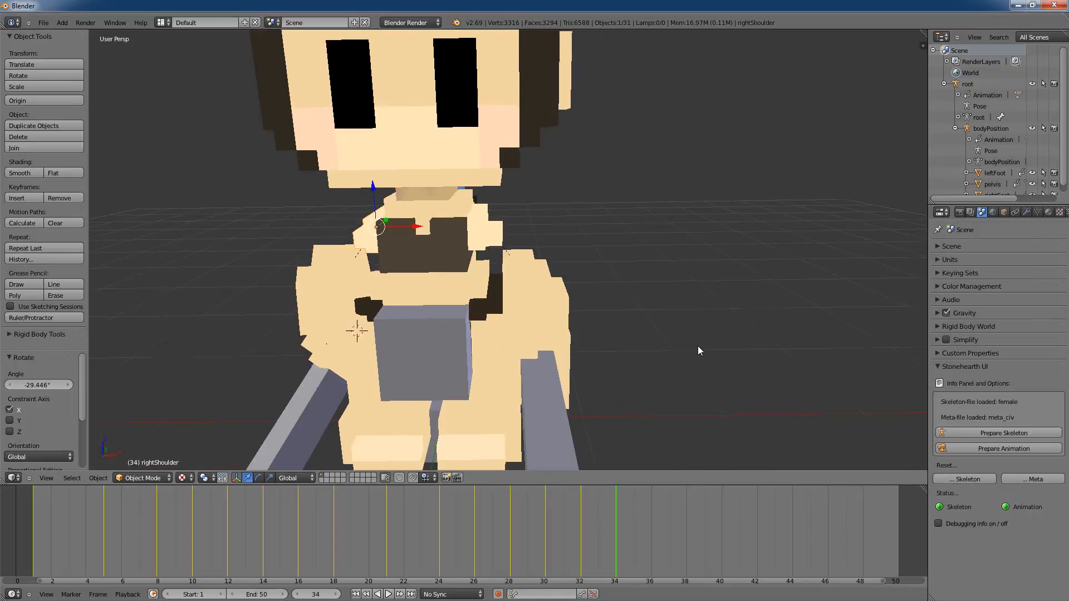
Step: Rotate the rightArm about -33.5° around the global X axis at frame 34
{"action": "middle_click_drag", "start_coordinate": [677, 400], "coordinate": [738, 359]}
{"action": "middle_click_drag", "start_coordinate": [707, 227], "coordinate": [535, 359]}
{"action": "right_click", "coordinate": [432, 263]}
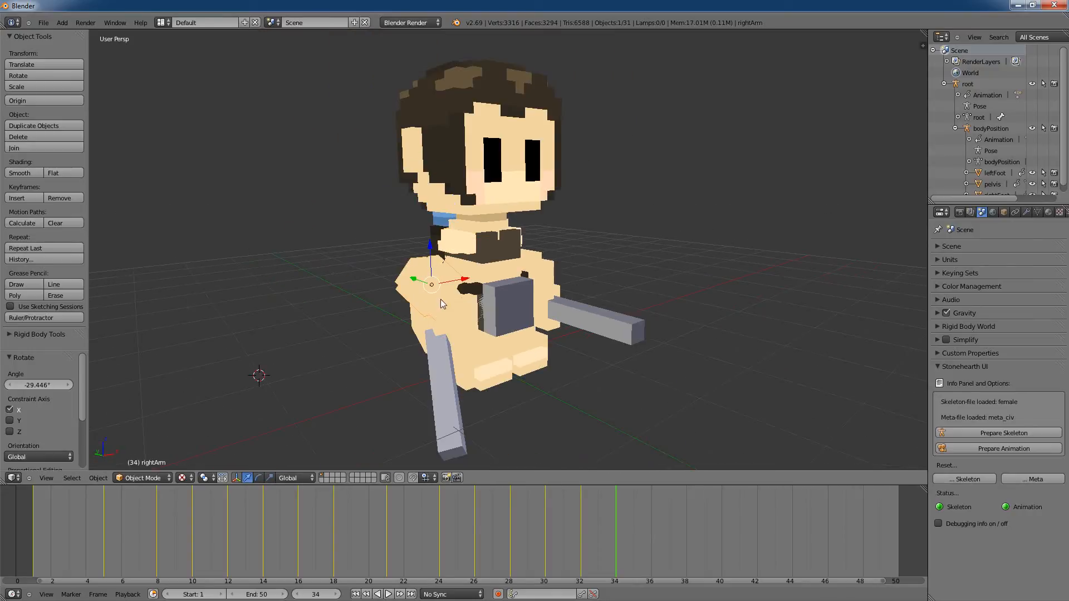
{"action": "middle_click_drag", "start_coordinate": [349, 385], "coordinate": [417, 380]}
{"action": "key", "text": "r"}
{"action": "key", "text": "x"}
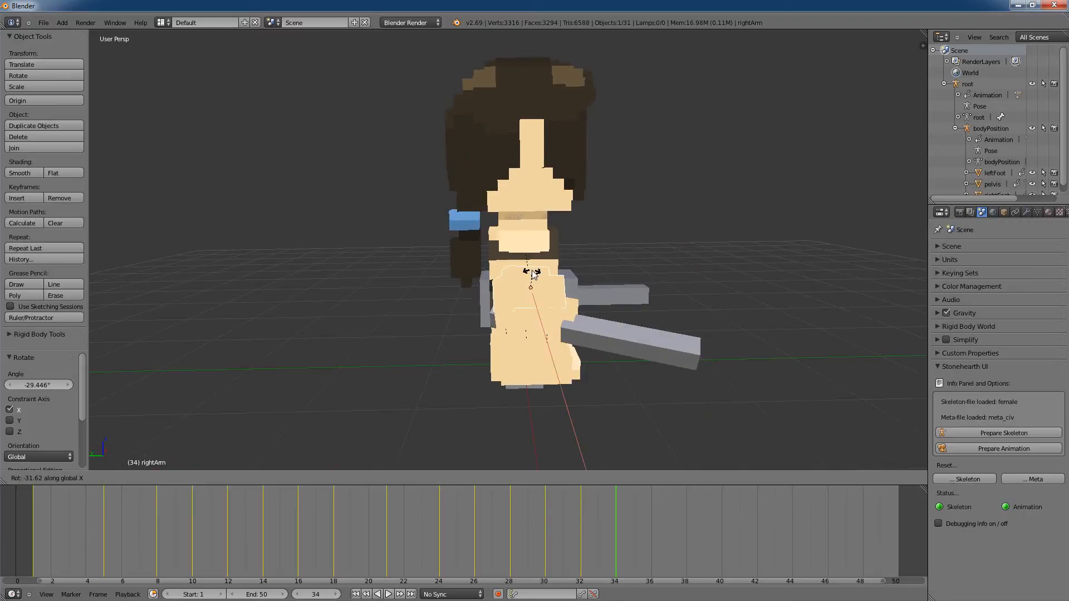
{"action": "left_click", "coordinate": [533, 274]}
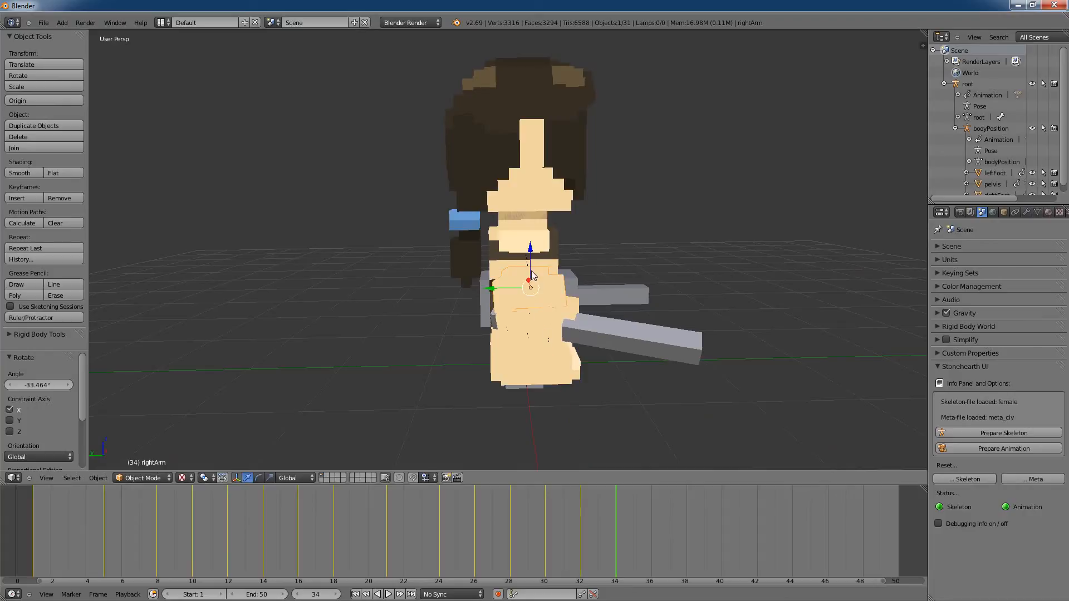
Step: Rotate the rightHand about 63.4° around the global Y axis at frame 34
{"action": "middle_click_drag", "start_coordinate": [751, 371], "coordinate": [652, 368]}
{"action": "right_click", "coordinate": [413, 308]}
{"action": "key", "text": "r"}
{"action": "key", "text": "y"}
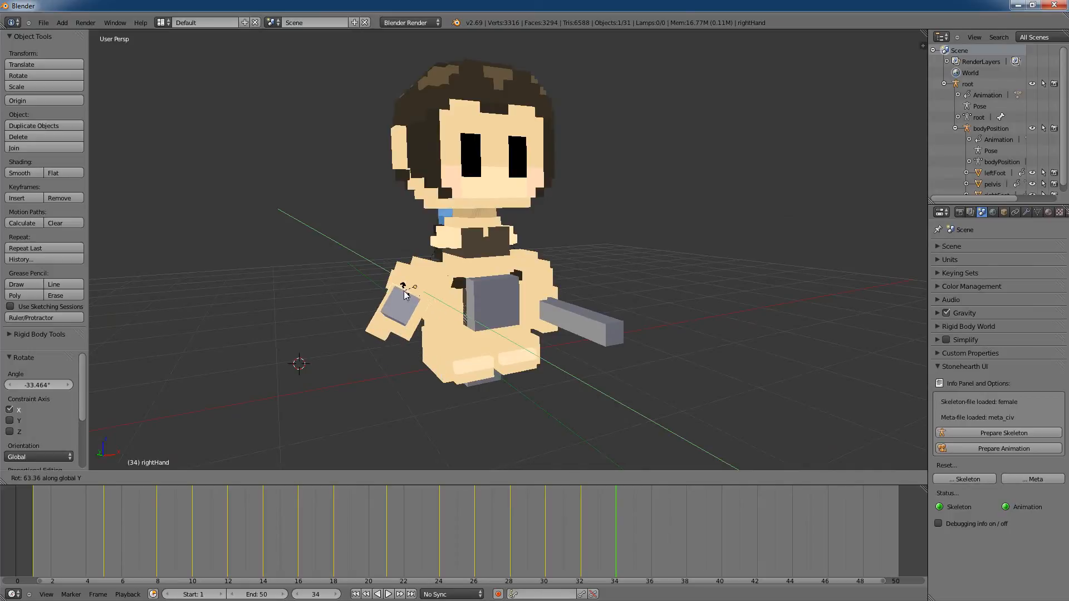
{"action": "left_click", "coordinate": [405, 295]}
Step: Rotate the rightArm about -20.1° around the global Y axis and about -20° around the global Z axis
{"action": "middle_click_drag", "start_coordinate": [422, 396], "coordinate": [354, 411]}
{"action": "right_click", "coordinate": [431, 259]}
{"action": "middle_click_drag", "start_coordinate": [379, 376], "coordinate": [418, 385]}
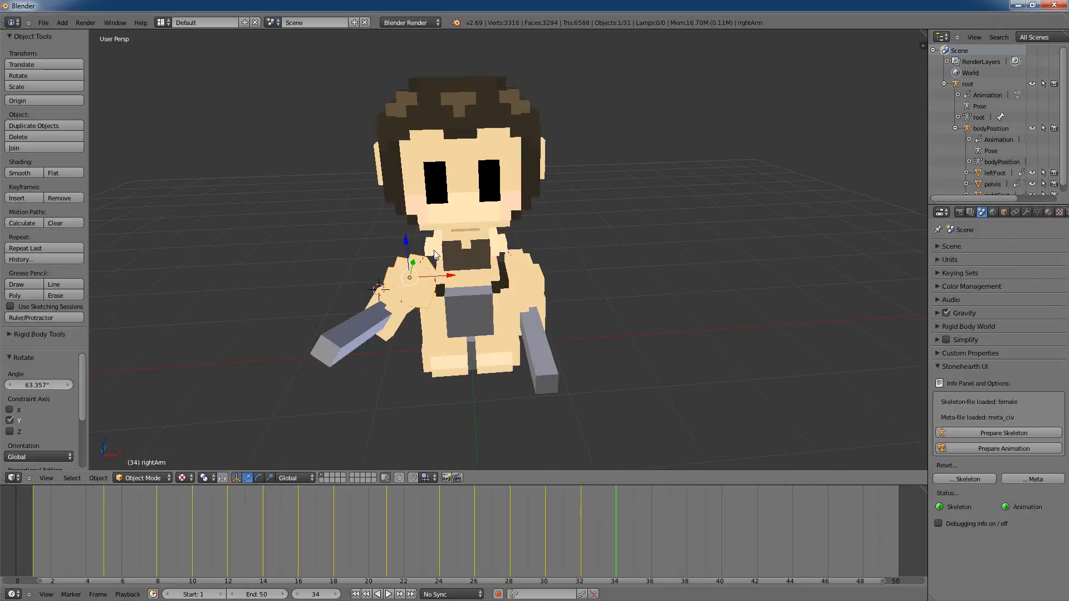
{"action": "key", "text": "r"}
{"action": "key", "text": "y"}
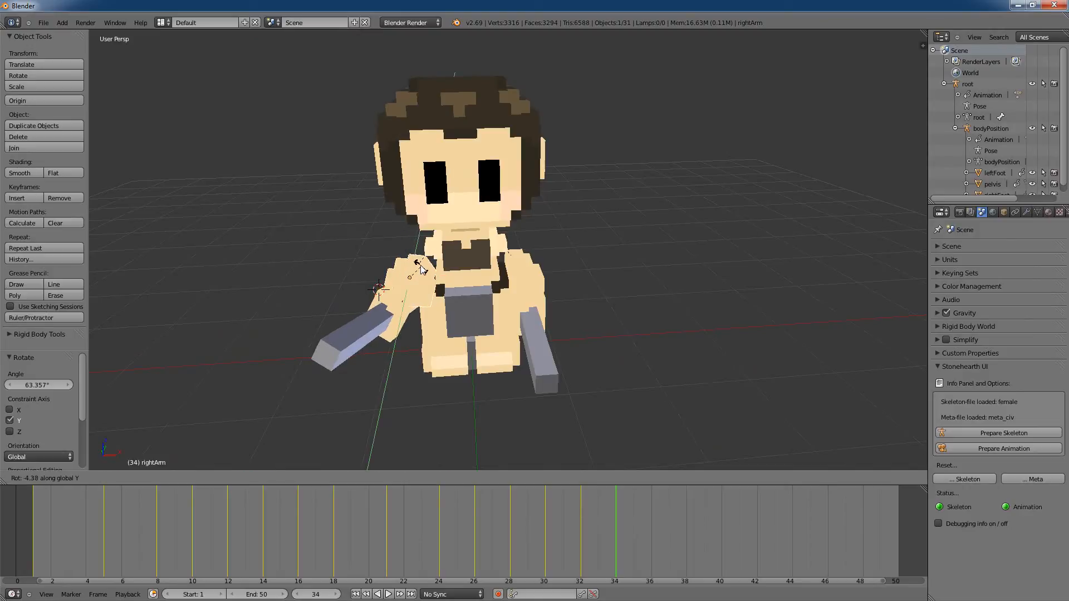
{"action": "left_click", "coordinate": [418, 269]}
{"action": "middle_click_drag", "start_coordinate": [370, 313], "coordinate": [503, 338]}
{"action": "key", "text": "r"}
{"action": "key", "text": "z"}
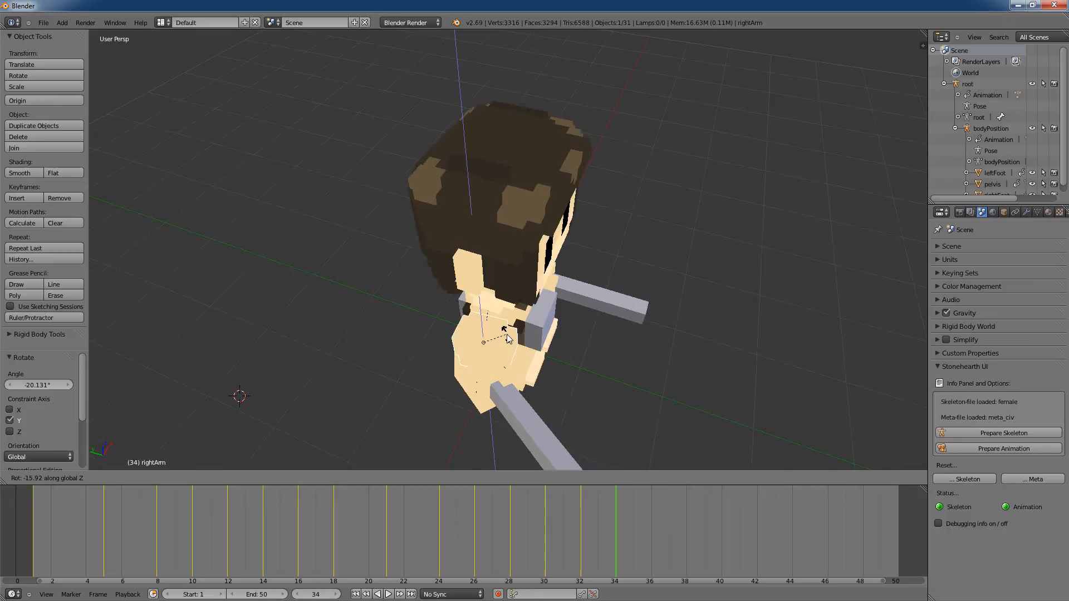
{"action": "left_click", "coordinate": [510, 341]}
Step: Rotate the rightHand about 34.4° around the global Z axis, and about 10.2° freely in a side view
{"action": "middle_click_drag", "start_coordinate": [647, 405], "coordinate": [557, 334]}
{"action": "right_click", "coordinate": [421, 323]}
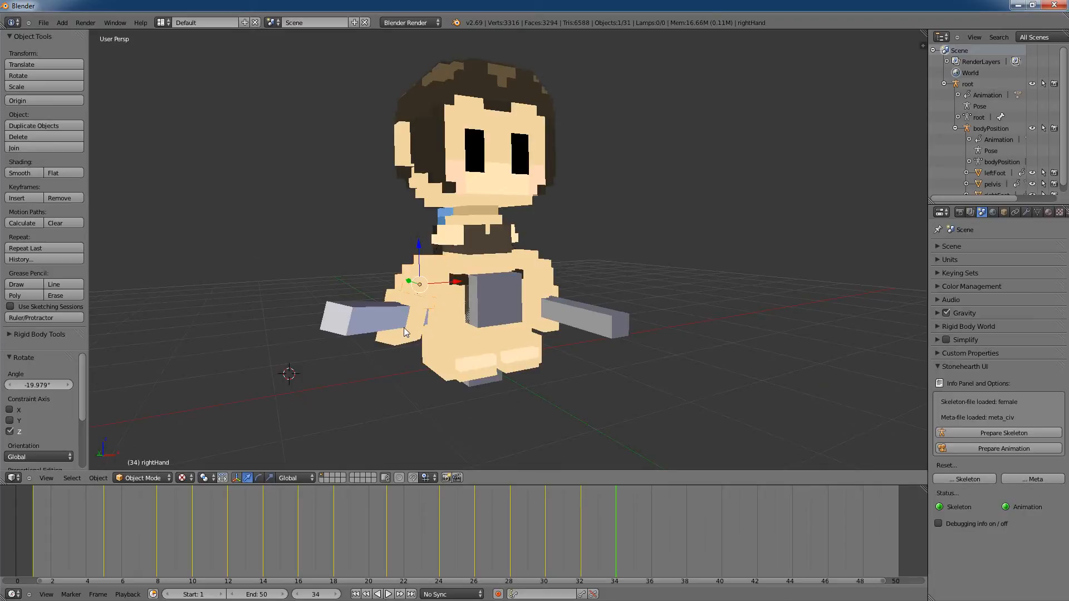
{"action": "middle_click_drag", "start_coordinate": [391, 395], "coordinate": [466, 366]}
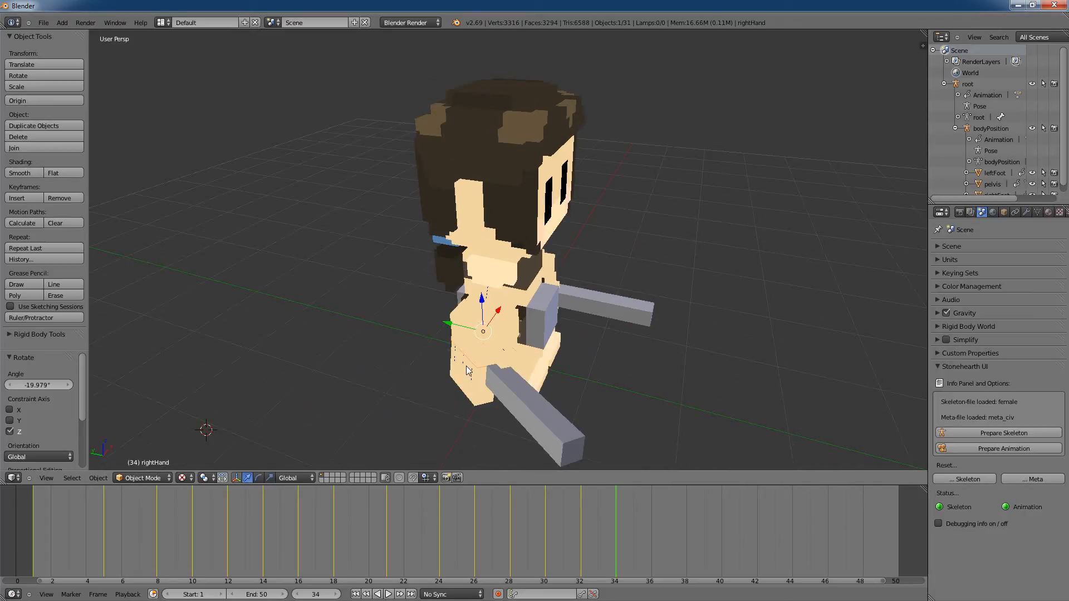
{"action": "key", "text": "r"}
{"action": "key", "text": "z"}
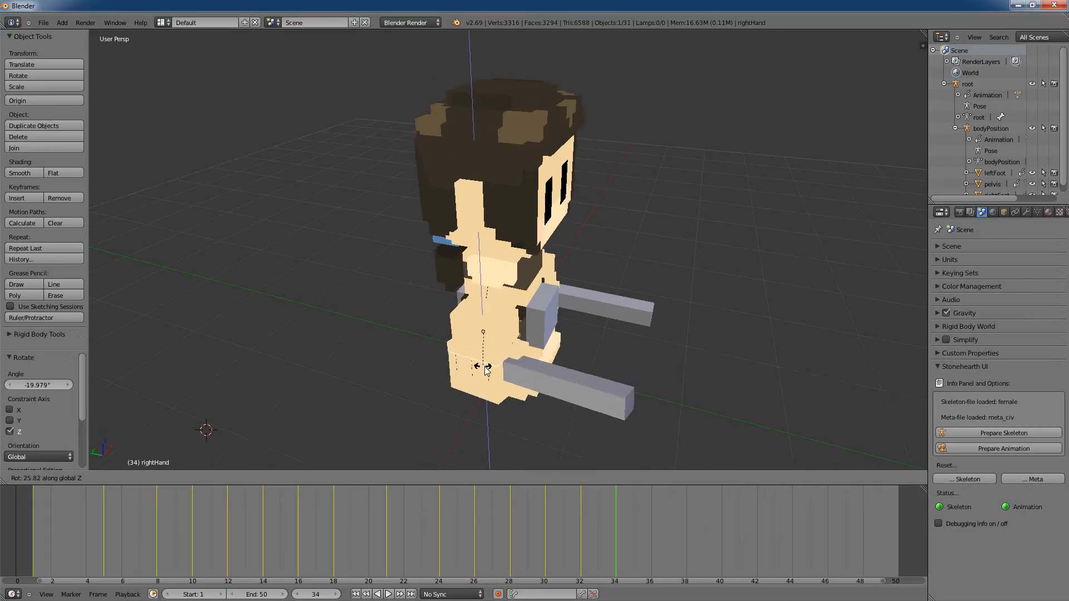
{"action": "left_click", "coordinate": [491, 369]}
{"action": "middle_click_drag", "start_coordinate": [491, 369], "coordinate": [582, 342]}
{"action": "key", "text": "r"}
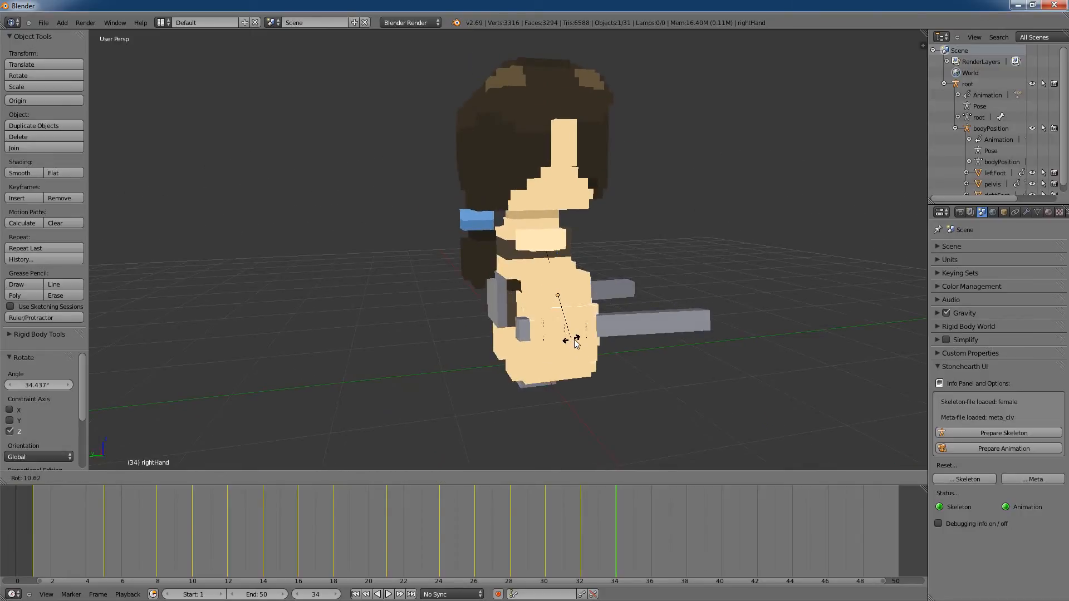
{"action": "left_click", "coordinate": [572, 340]}
Step: Insert a keyframe for all objects of the character at frame 34
{"action": "middle_click_drag", "start_coordinate": [572, 340], "coordinate": [595, 291]}
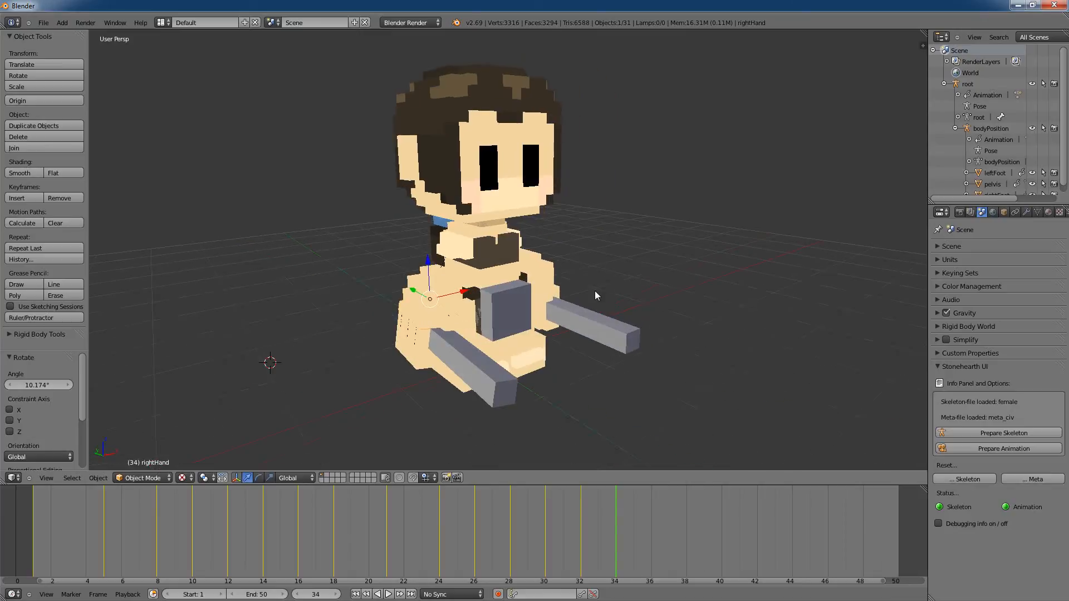
{"action": "key", "text": "a"}
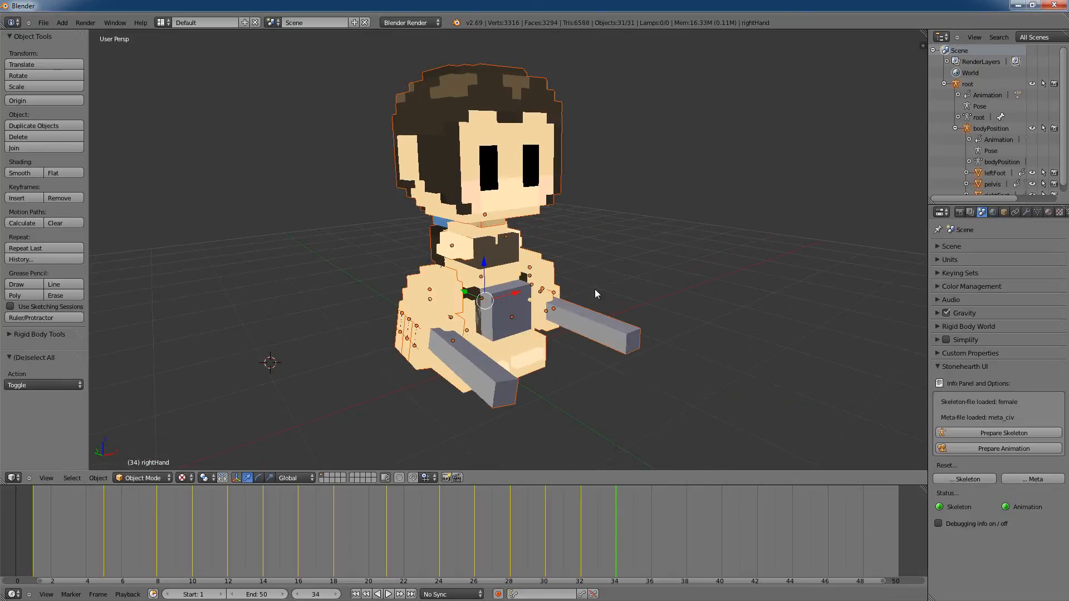
{"action": "left_click", "coordinate": [21, 199]}
{"action": "left_click", "coordinate": [31, 202]}
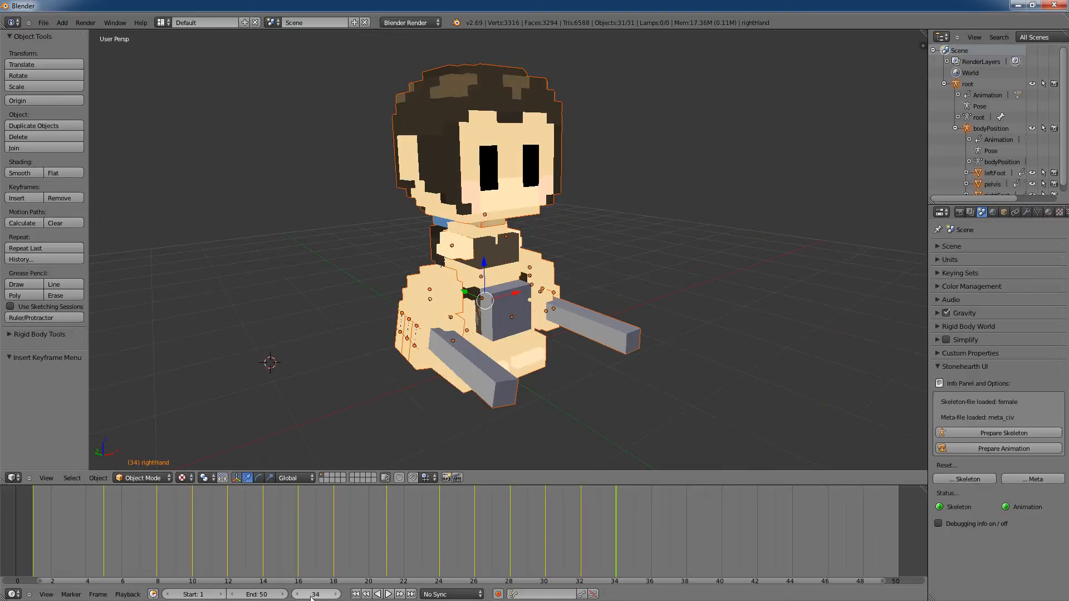
Step: Set the animation's end frame to 35
{"action": "left_click", "coordinate": [283, 594]}
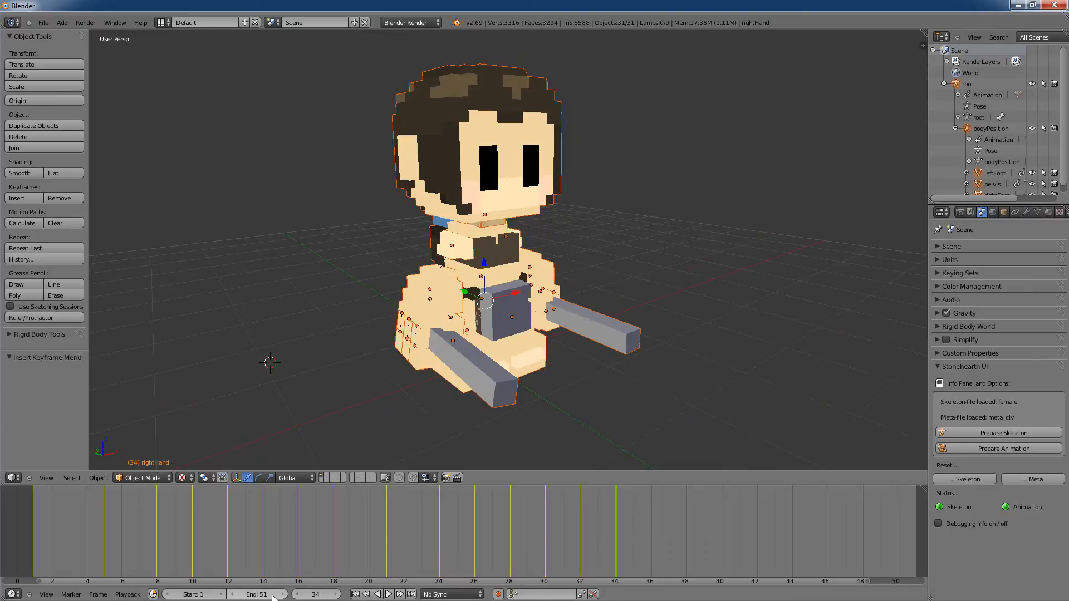
{"action": "left_click", "coordinate": [269, 597]}
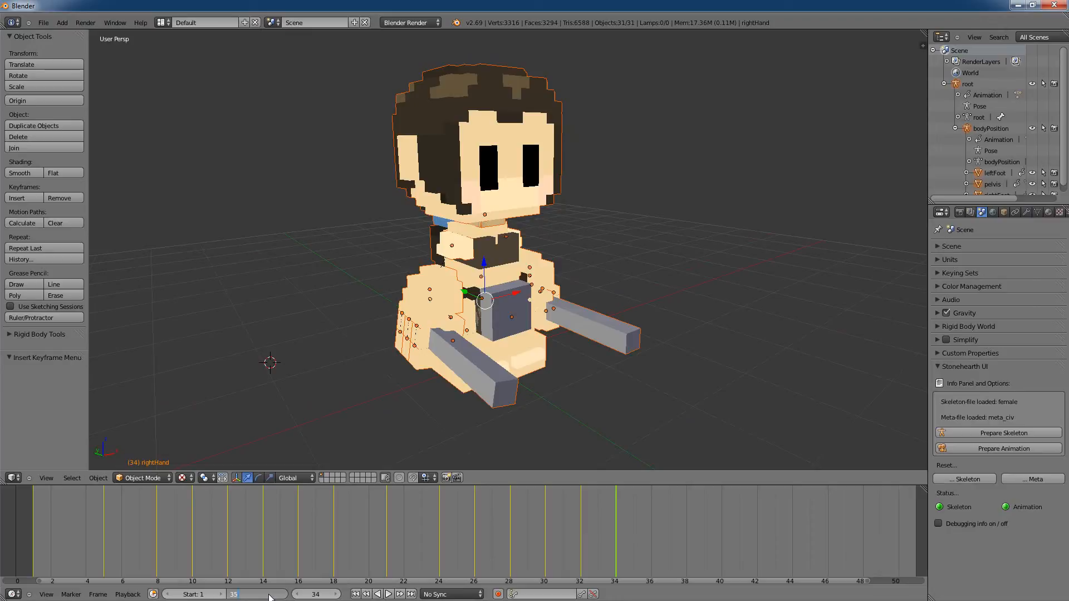
{"action": "key", "text": "Return"}
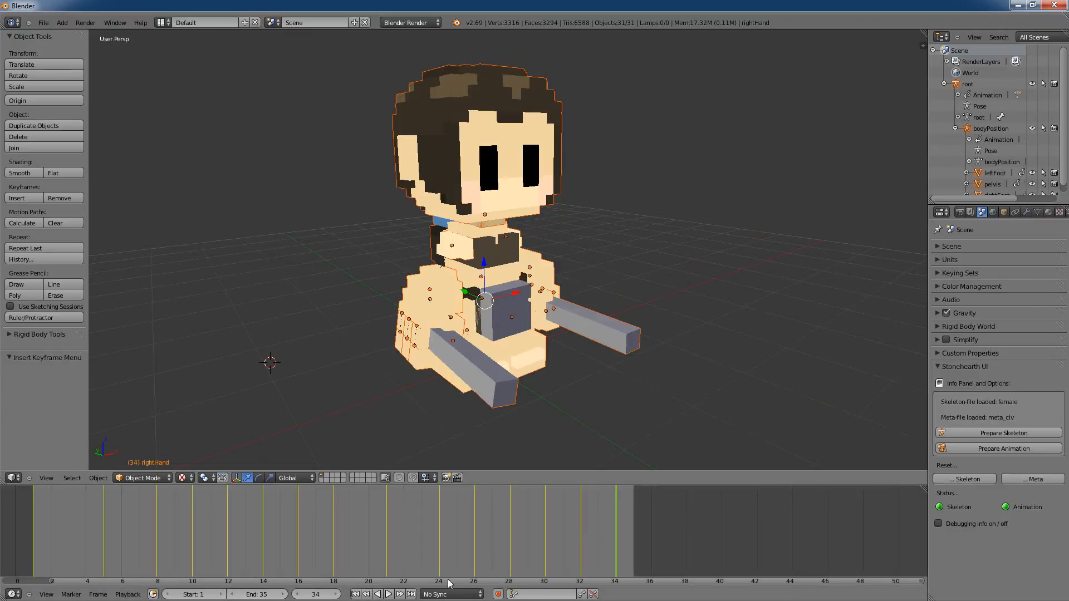
Step: Deselect all objects and play the whole animation from a zoomed-out view, stopping playback after reviewing it
{"action": "left_click_drag", "start_coordinate": [446, 580], "coordinate": [347, 580]}
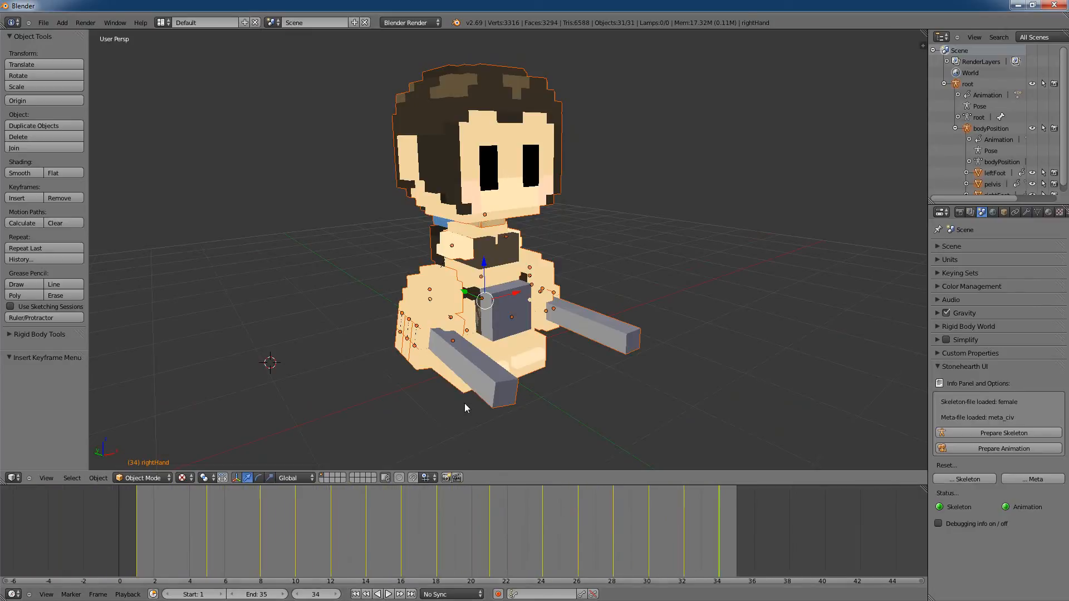
{"action": "left_click", "coordinate": [389, 594]}
{"action": "scroll", "coordinate": [426, 380], "scroll_direction": "down", "scroll_amount": 6}
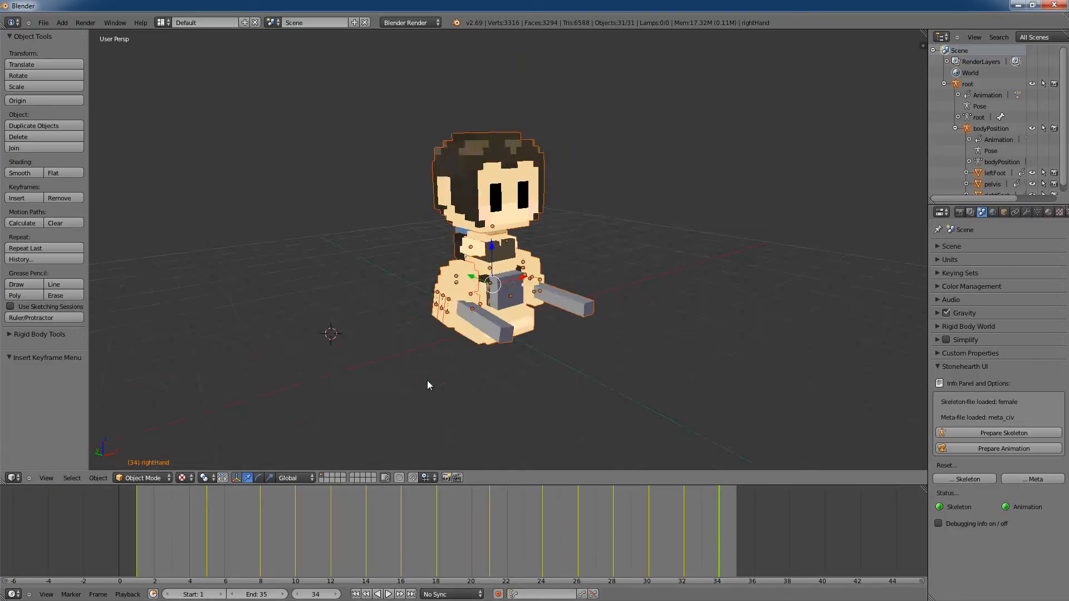
{"action": "key", "text": "a"}
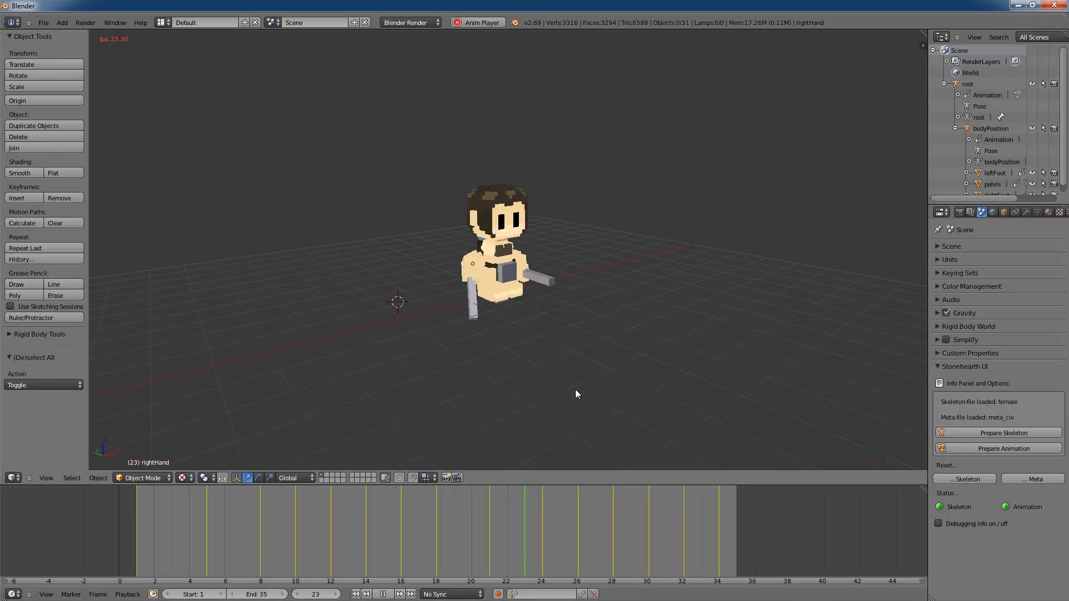
{"action": "left_click", "coordinate": [383, 594]}
Step: Return the timeline to frame 1 and examine the character's starting pose from several angles
{"action": "left_click_drag", "start_coordinate": [299, 534], "coordinate": [141, 540]}
{"action": "middle_click_drag", "start_coordinate": [537, 347], "coordinate": [607, 236]}
{"action": "middle_click_drag", "start_coordinate": [362, 320], "coordinate": [450, 340]}
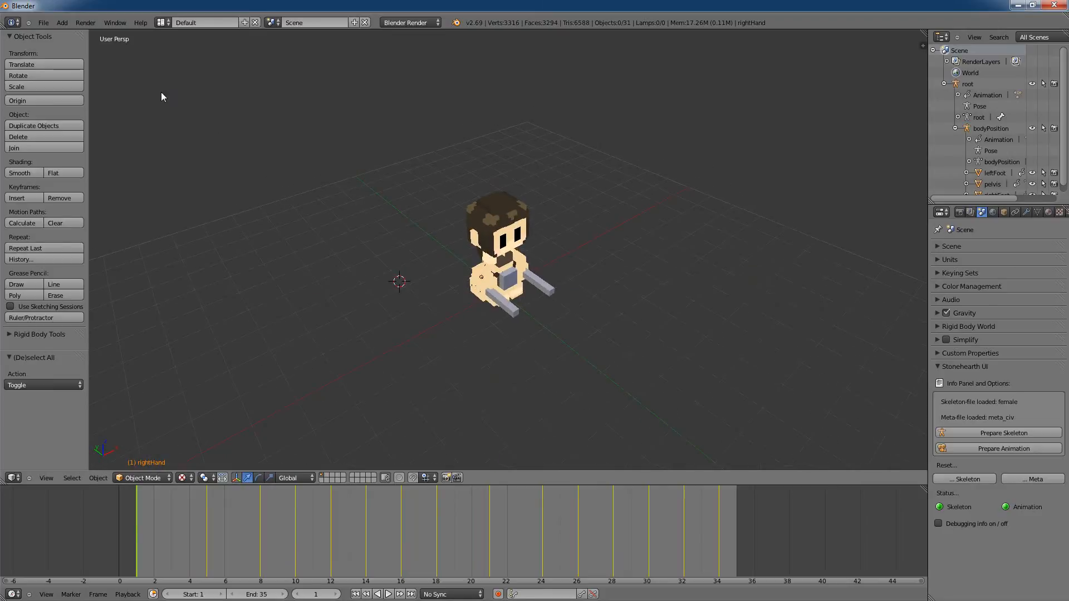
{"action": "middle_click_drag", "start_coordinate": [657, 299], "coordinate": [473, 267]}
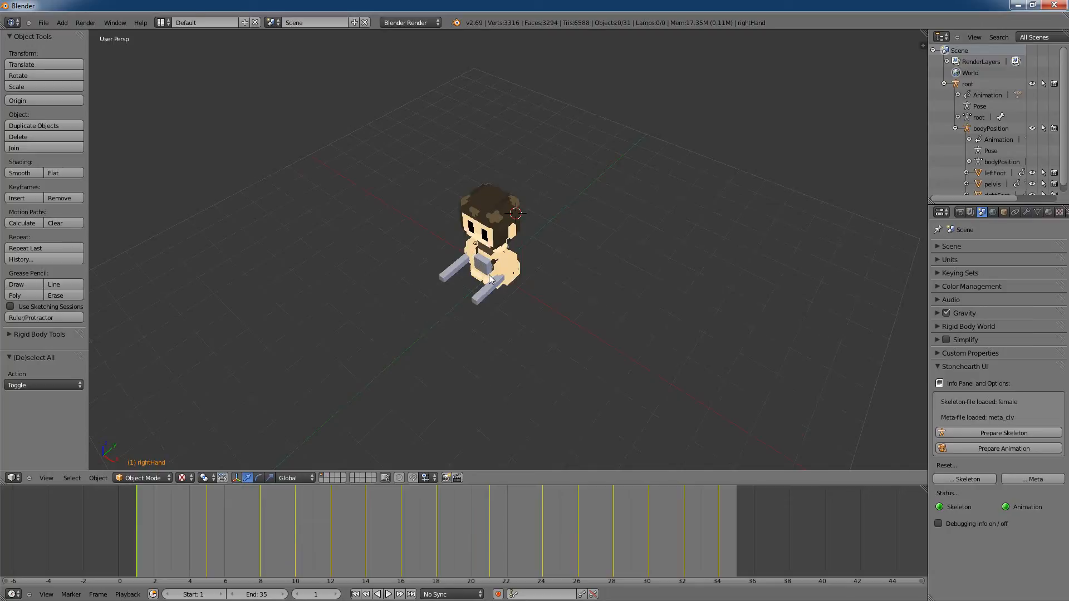
{"action": "middle_click_drag", "start_coordinate": [518, 285], "coordinate": [555, 263]}
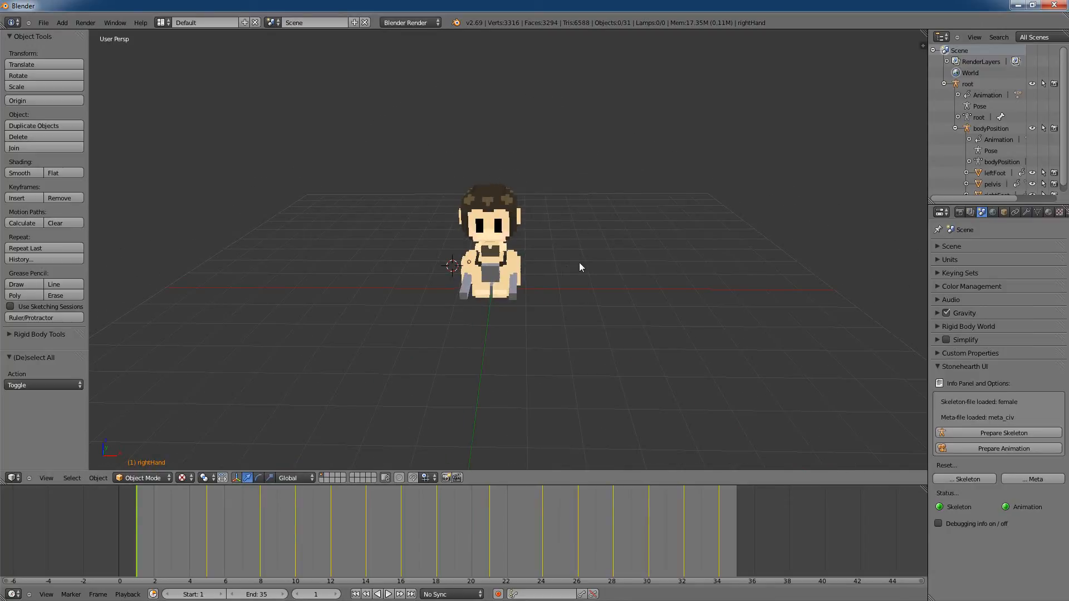
{"action": "middle_click_drag", "start_coordinate": [351, 320], "coordinate": [389, 314]}
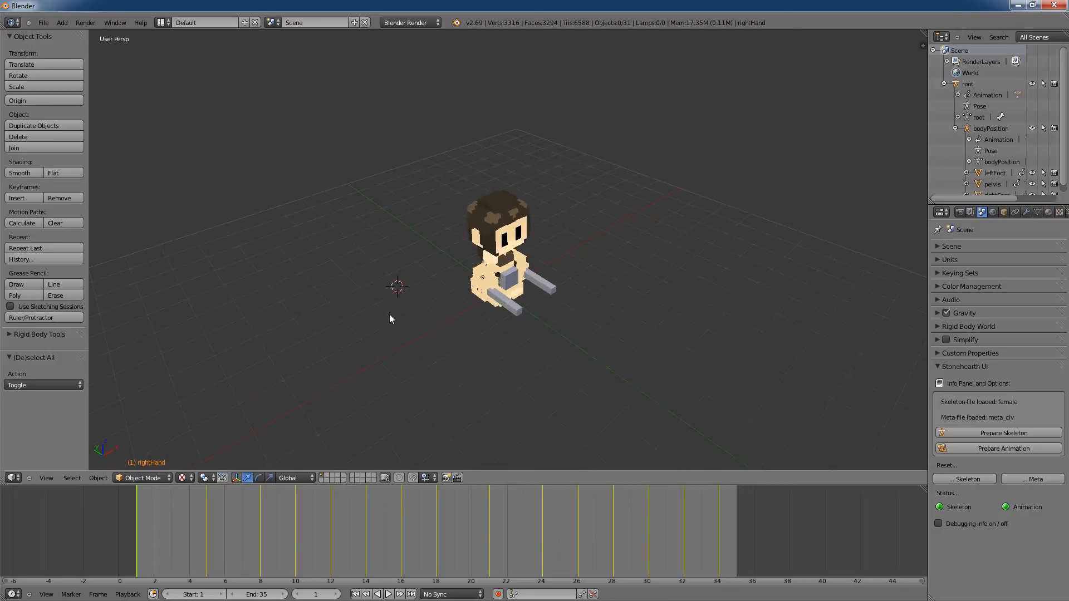
Step: Examine the Skeleton and Animation options of the Stonehearth (.json) export, leaving without exporting
{"action": "left_click", "coordinate": [51, 24]}
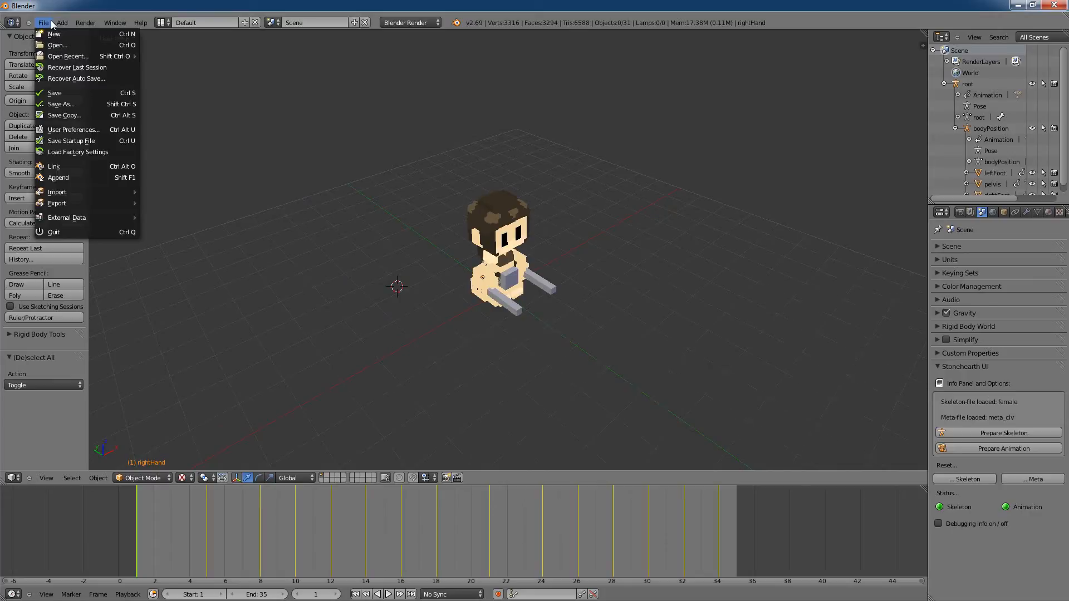
{"action": "mouse_move", "coordinate": [78, 203]}
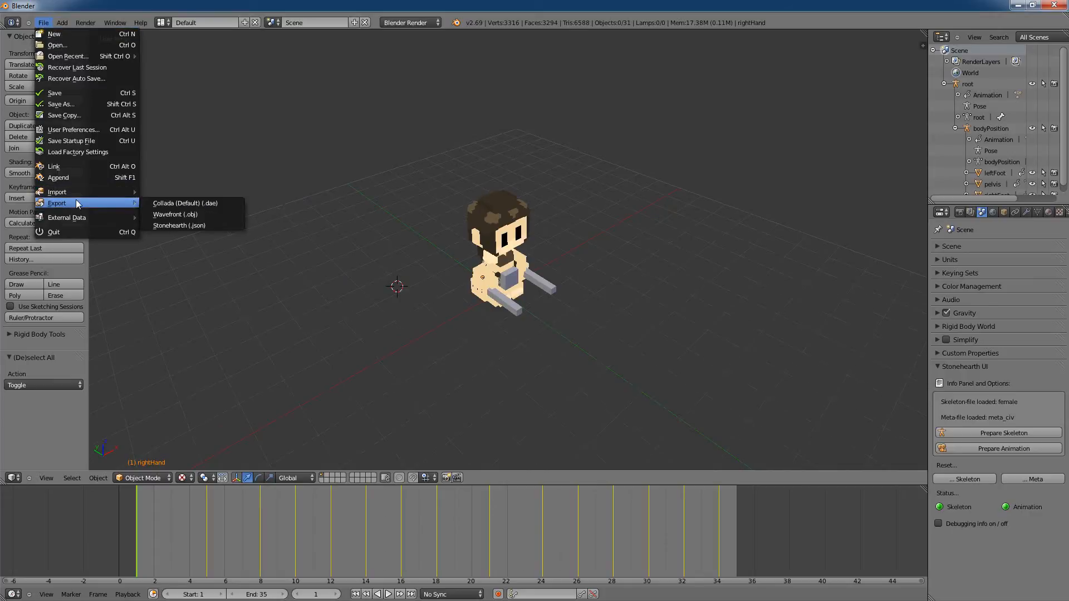
{"action": "left_click", "coordinate": [180, 225]}
{"action": "left_click", "coordinate": [55, 384]}
{"action": "left_click", "coordinate": [85, 384]}
{"action": "left_click", "coordinate": [31, 384]}
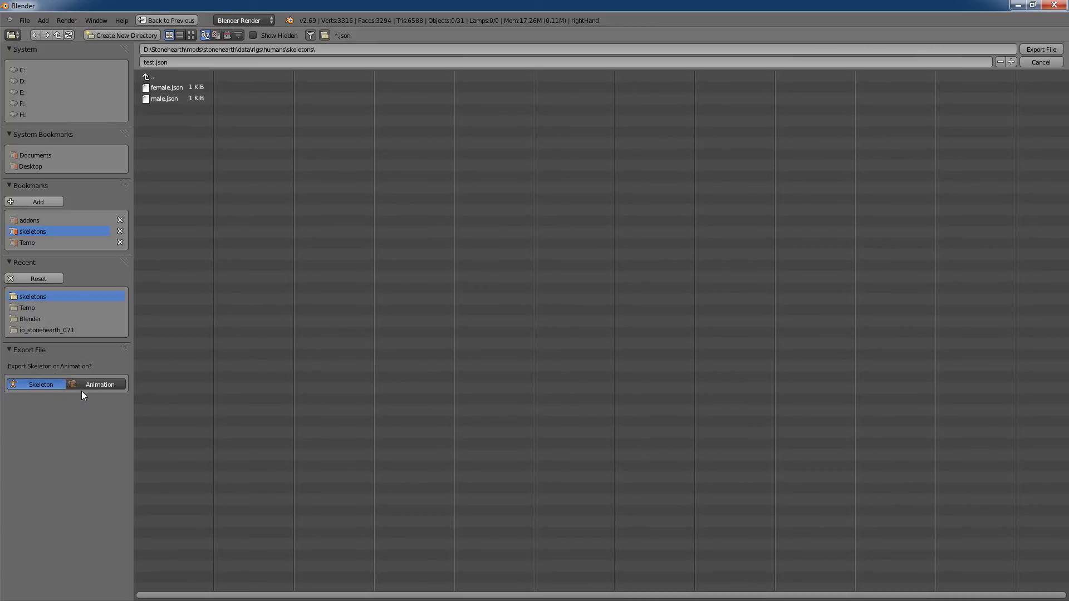
{"action": "key", "text": "Escape"}
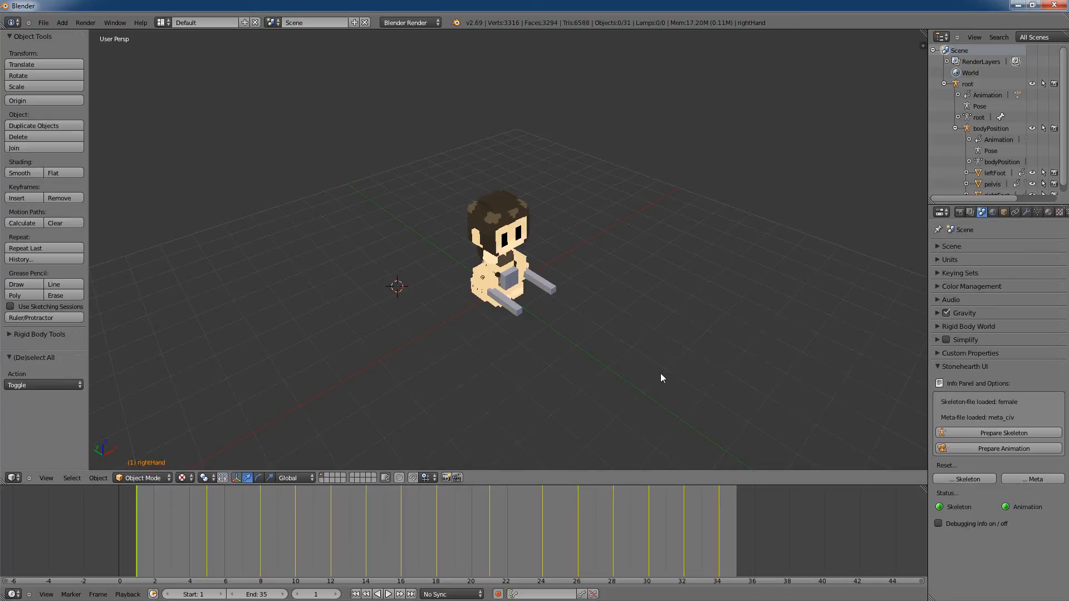
{"action": "left_click", "coordinate": [44, 23]}
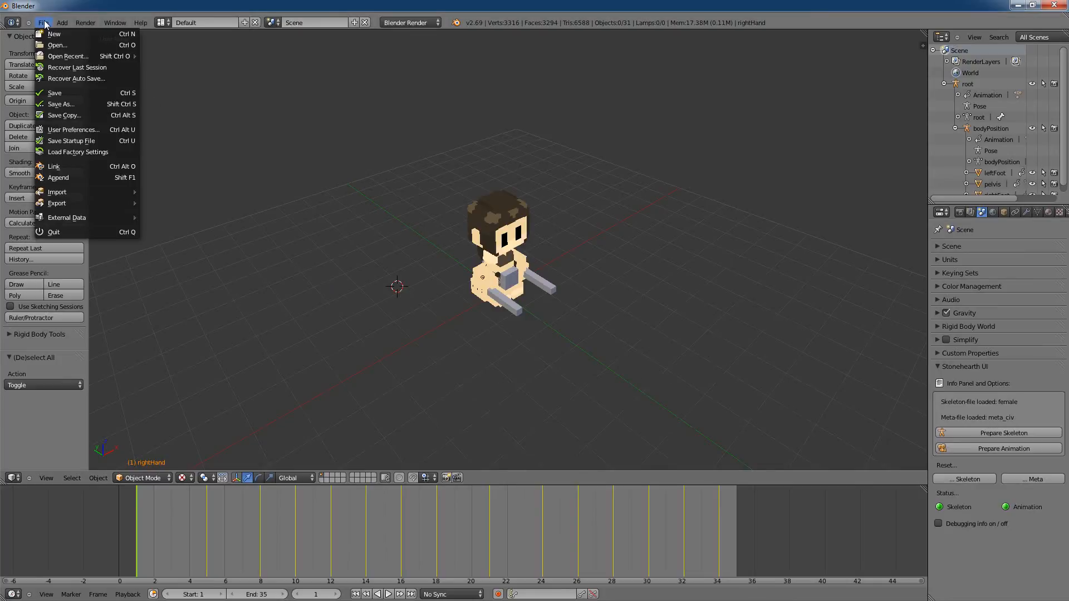
{"action": "mouse_move", "coordinate": [102, 199]}
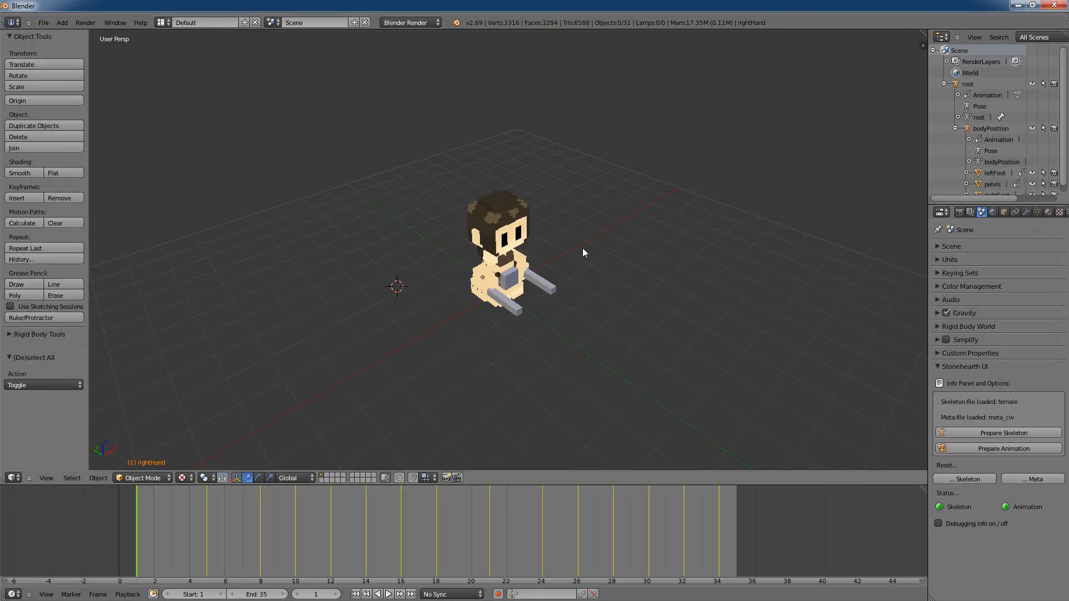
{"action": "middle_click_drag", "start_coordinate": [526, 281], "coordinate": [508, 268]}
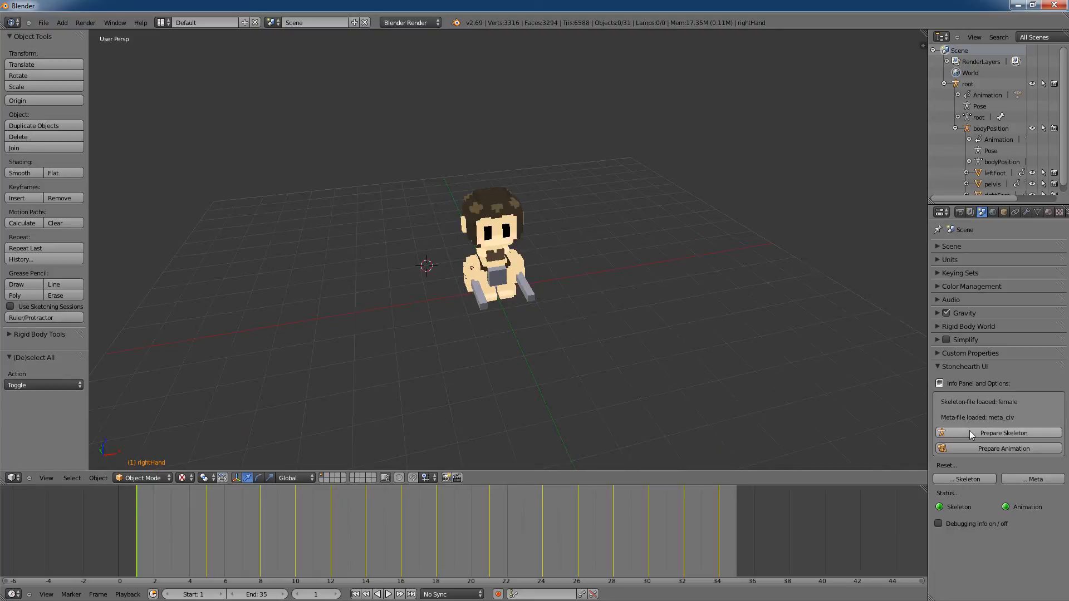
{"action": "middle_click_drag", "start_coordinate": [355, 383], "coordinate": [365, 358]}
Step: Export the animation in Stonehearth (.json) format as test.json in the skeletons folder
{"action": "left_click", "coordinate": [43, 23]}
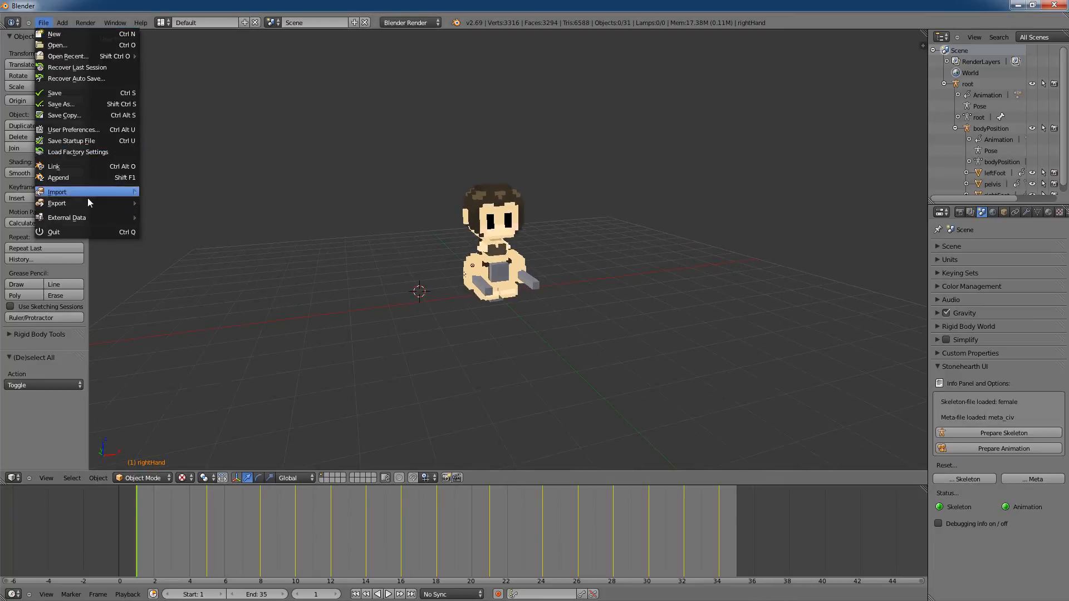
{"action": "mouse_move", "coordinate": [89, 203]}
{"action": "left_click", "coordinate": [174, 225]}
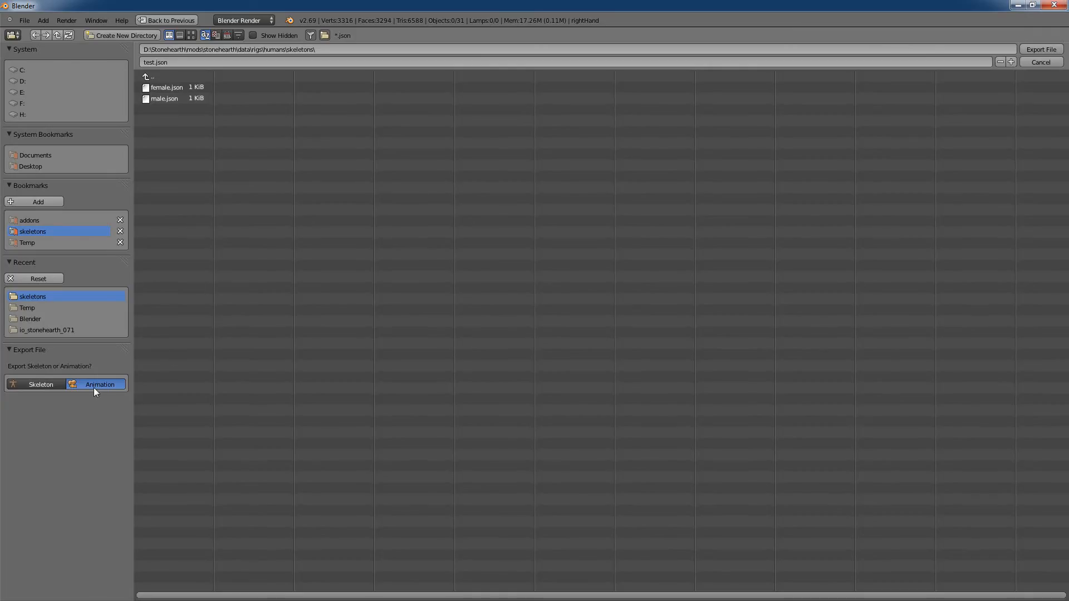
{"action": "left_click", "coordinate": [152, 62]}
{"action": "left_click", "coordinate": [1024, 49]}
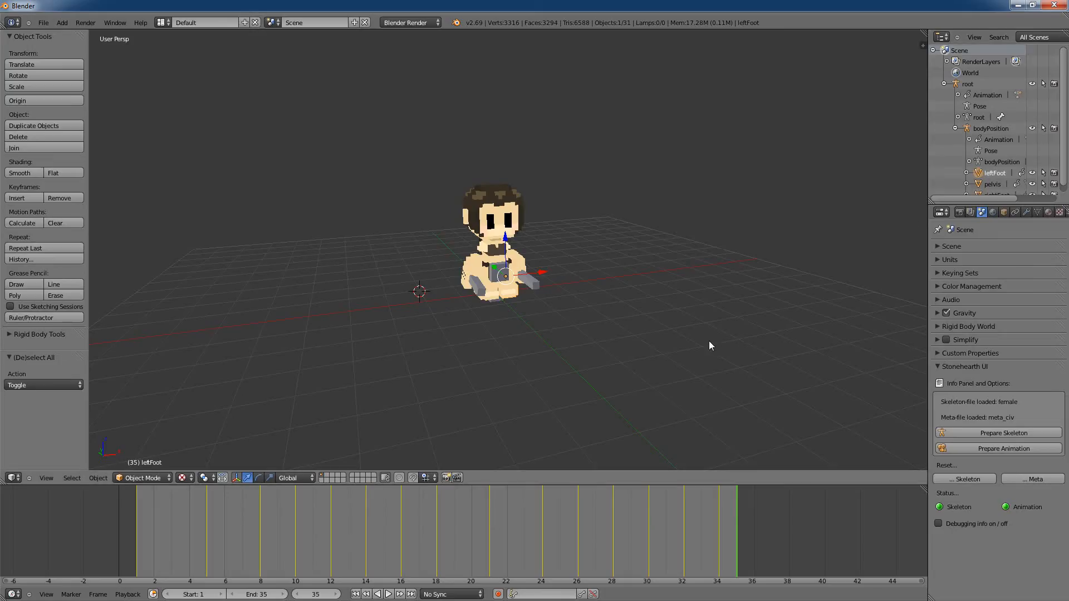
{"action": "mouse_move", "coordinate": [409, 334]}
{"action": "middle_mouse_down"}
{"action": "mouse_move", "coordinate": [425, 359]}
{"action": "mouse_move", "coordinate": [420, 337]}
{"action": "middle_mouse_up"}
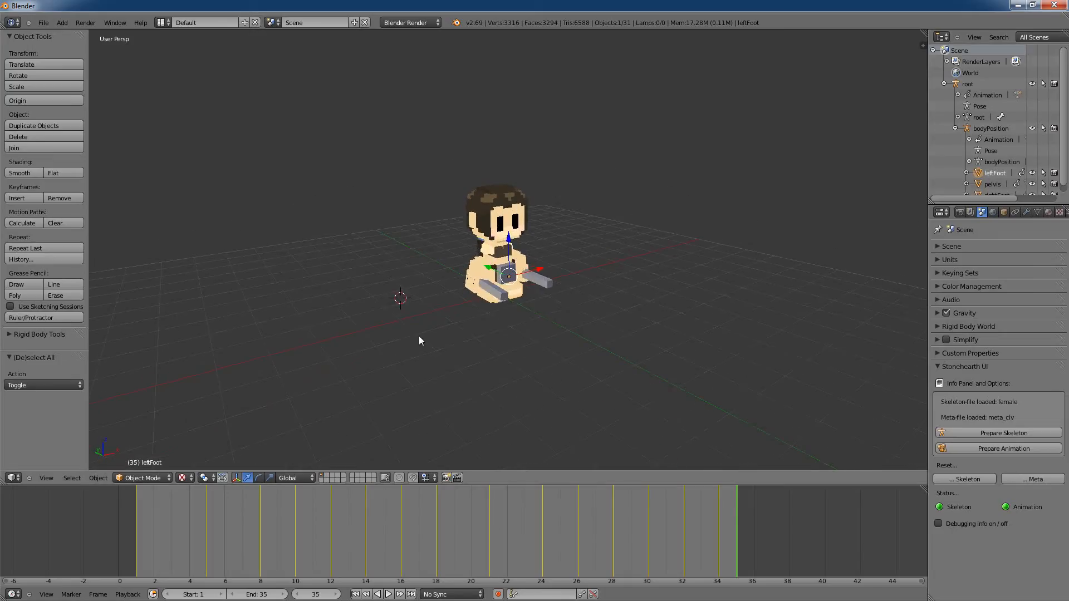
Step: Switch to the file explorer and copy test.json from the skeletons folder into humans/animations/female
{"action": "left_click", "coordinate": [1015, 5]}
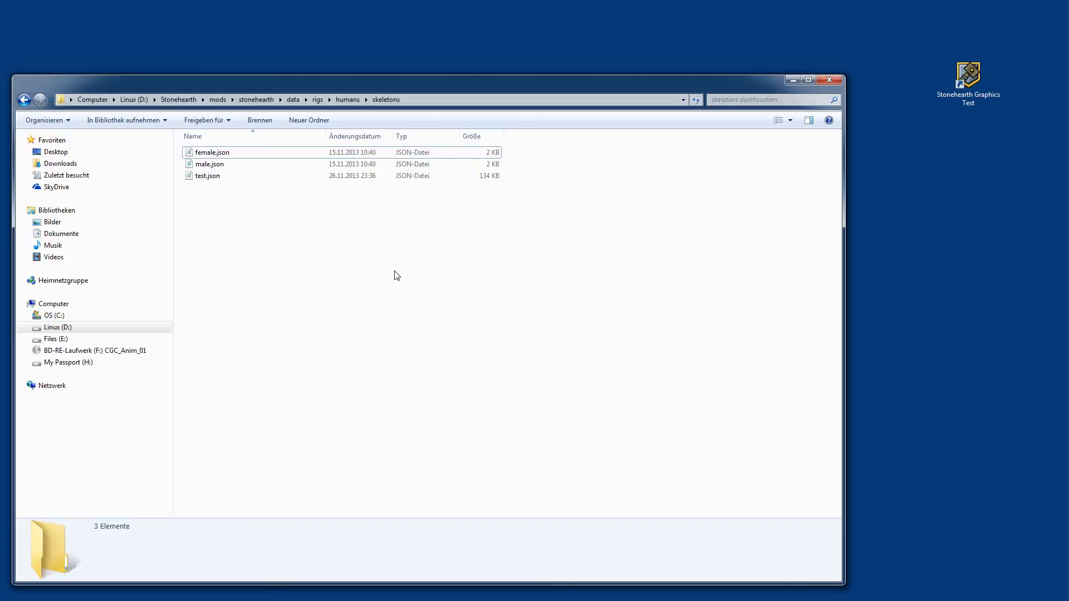
{"action": "left_click", "coordinate": [218, 177]}
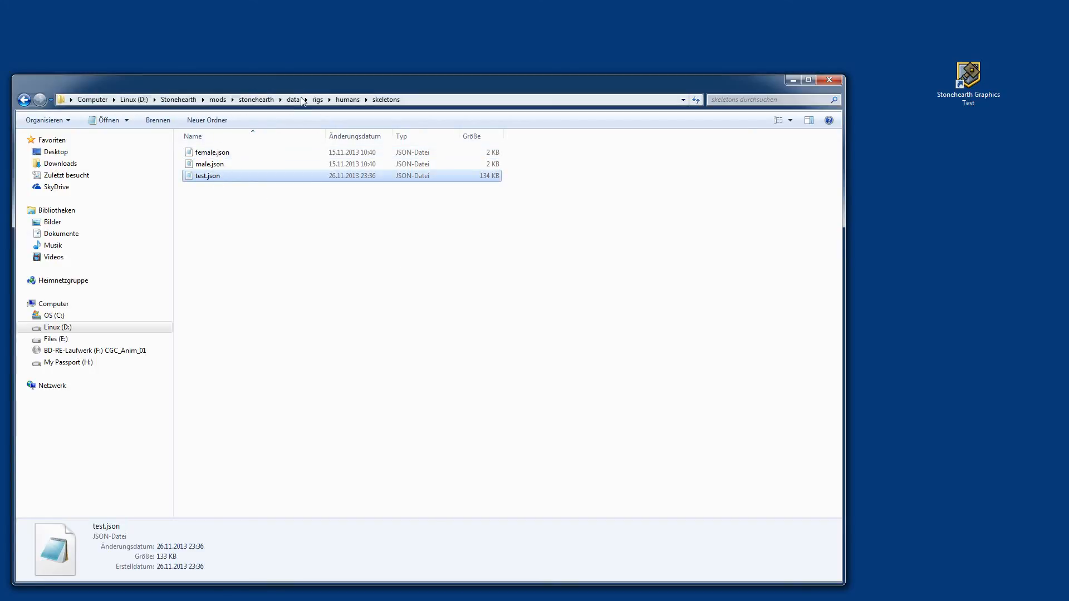
{"action": "left_click", "coordinate": [225, 102]}
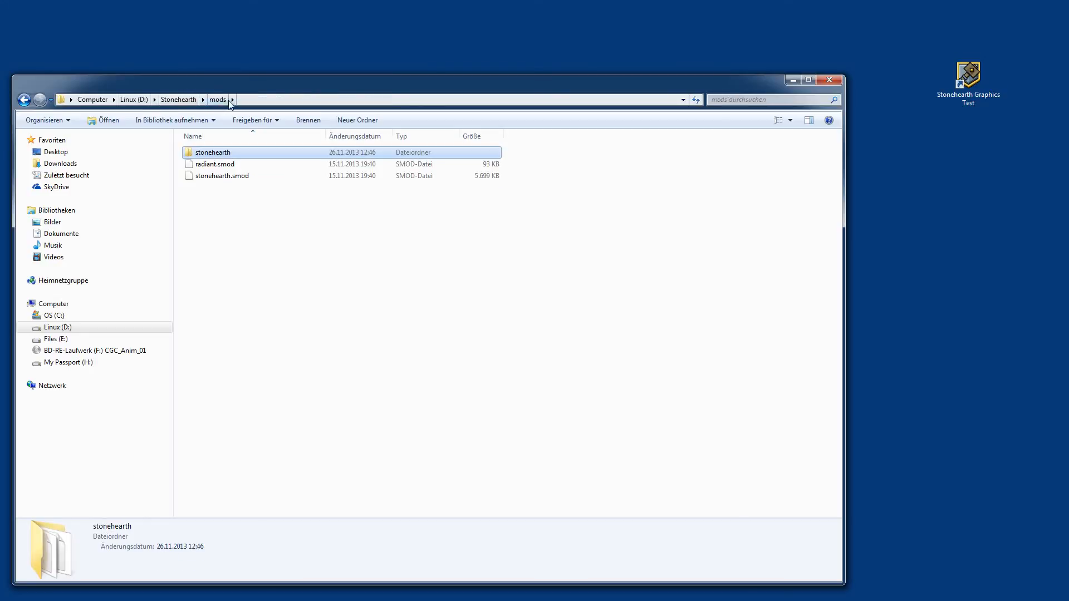
{"action": "double_click", "coordinate": [223, 157]}
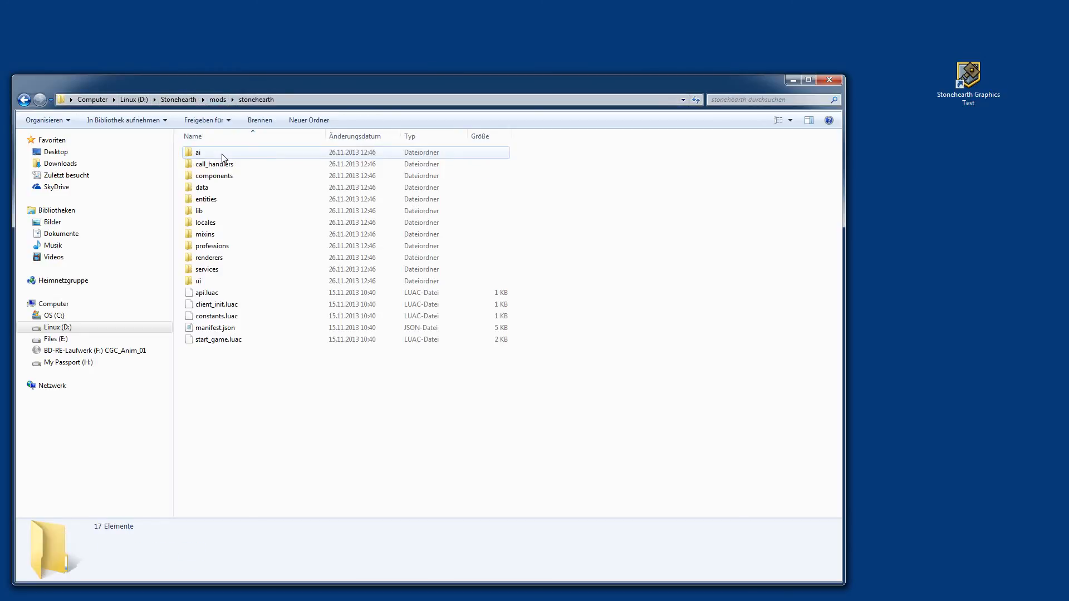
{"action": "double_click", "coordinate": [206, 188]}
{"action": "double_click", "coordinate": [204, 176]}
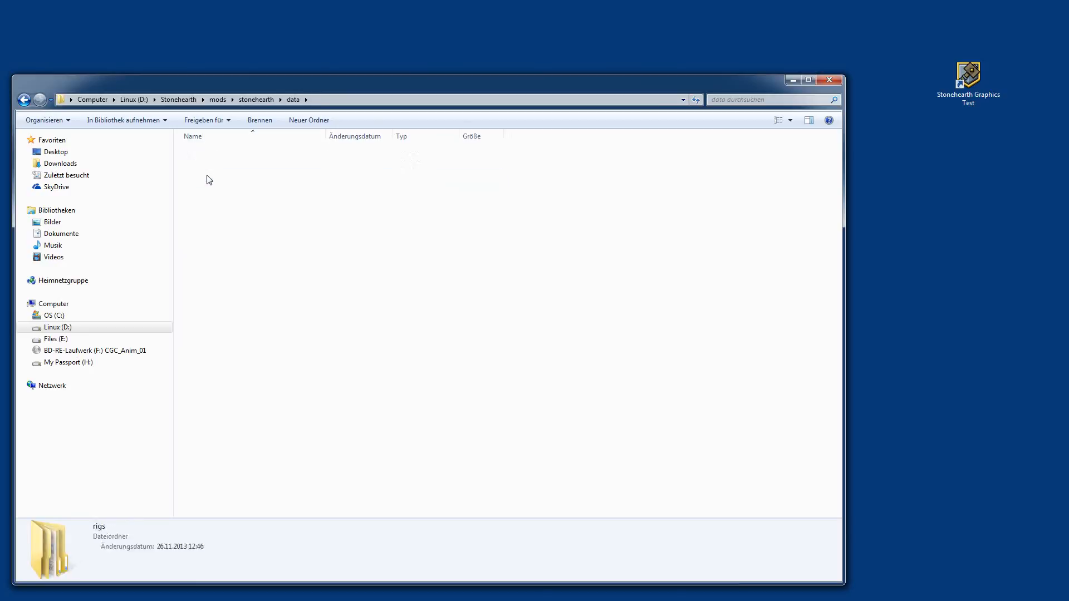
{"action": "double_click", "coordinate": [211, 166]}
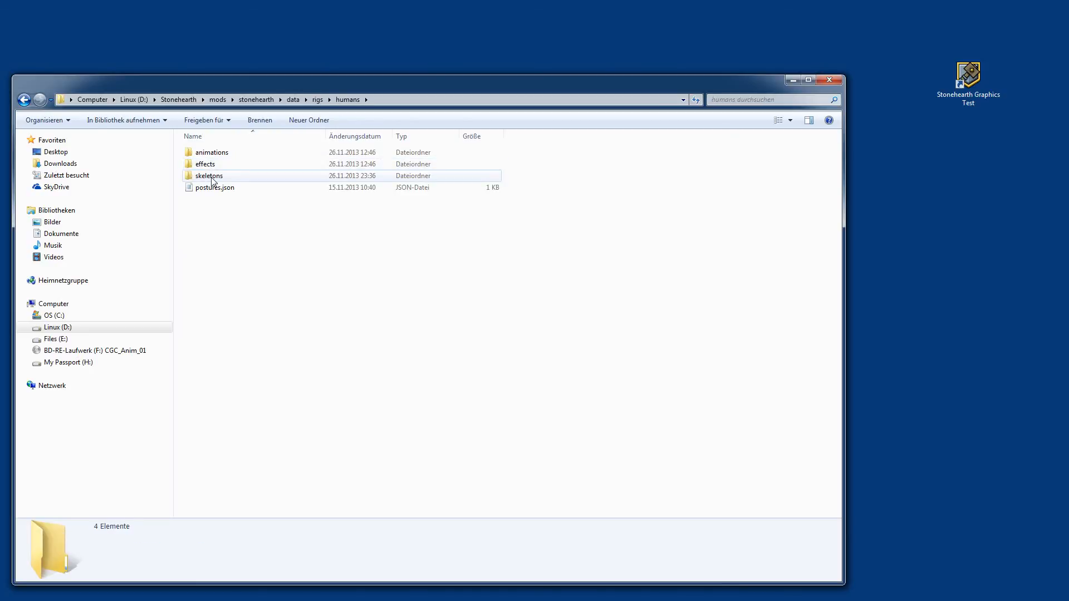
{"action": "double_click", "coordinate": [215, 153]}
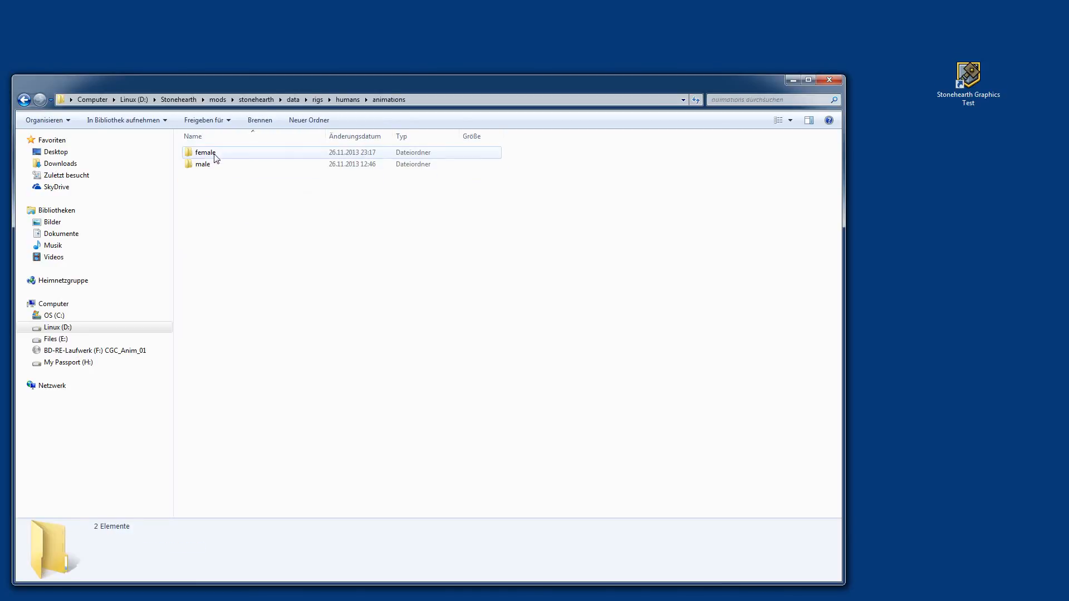
{"action": "double_click", "coordinate": [216, 155]}
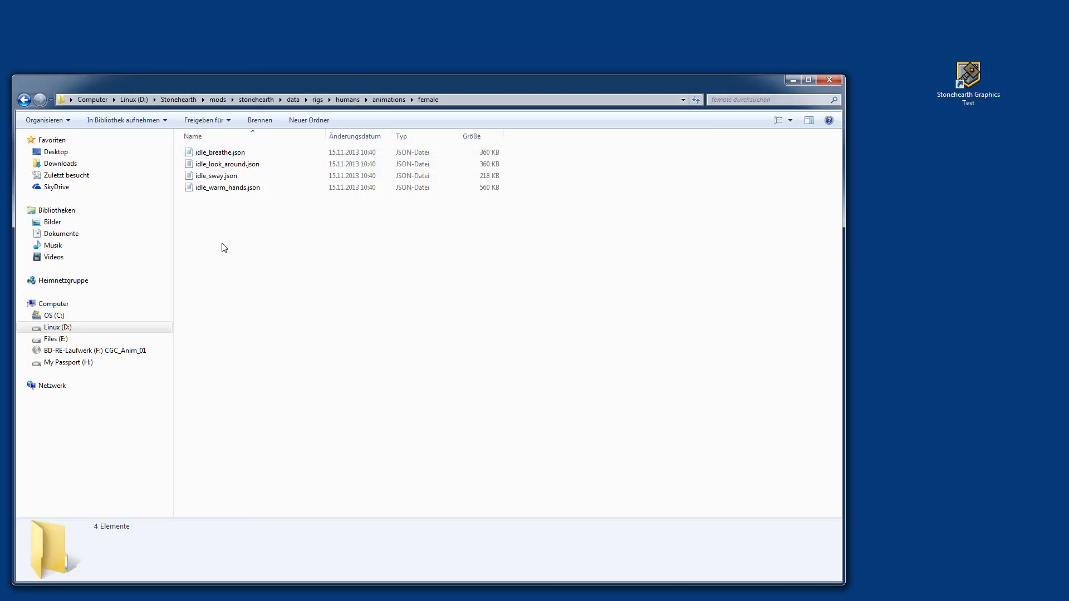
{"action": "key", "text": "ctrl+v"}
Step: Open the copied test.json in the text editor, look through its frame data and close it
{"action": "double_click", "coordinate": [215, 200]}
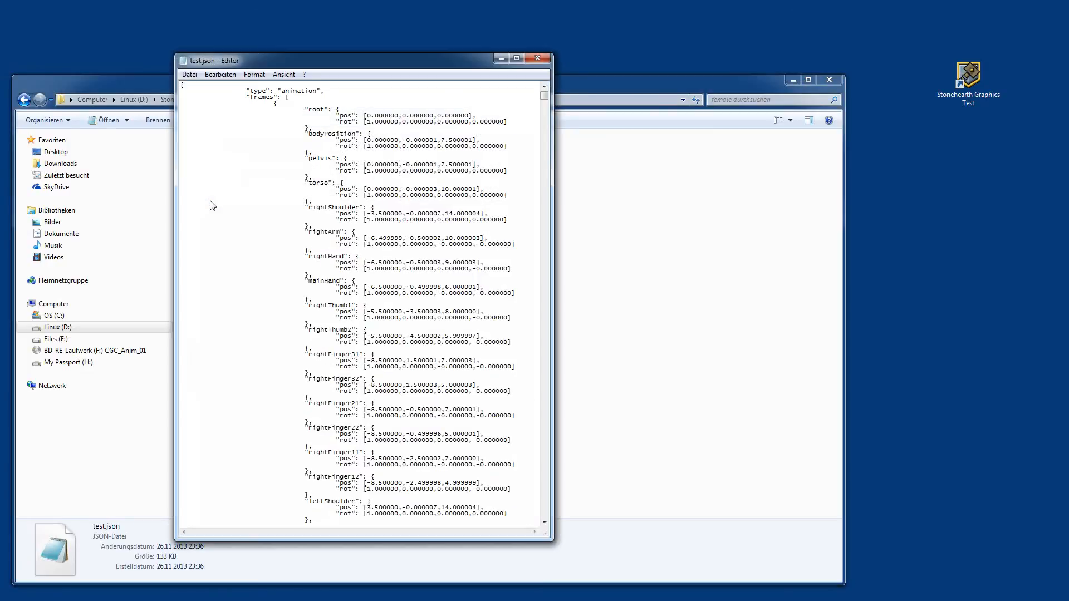
{"action": "left_click_drag", "start_coordinate": [544, 95], "coordinate": [625, 116]}
{"action": "left_click_drag", "start_coordinate": [473, 66], "coordinate": [710, 68]}
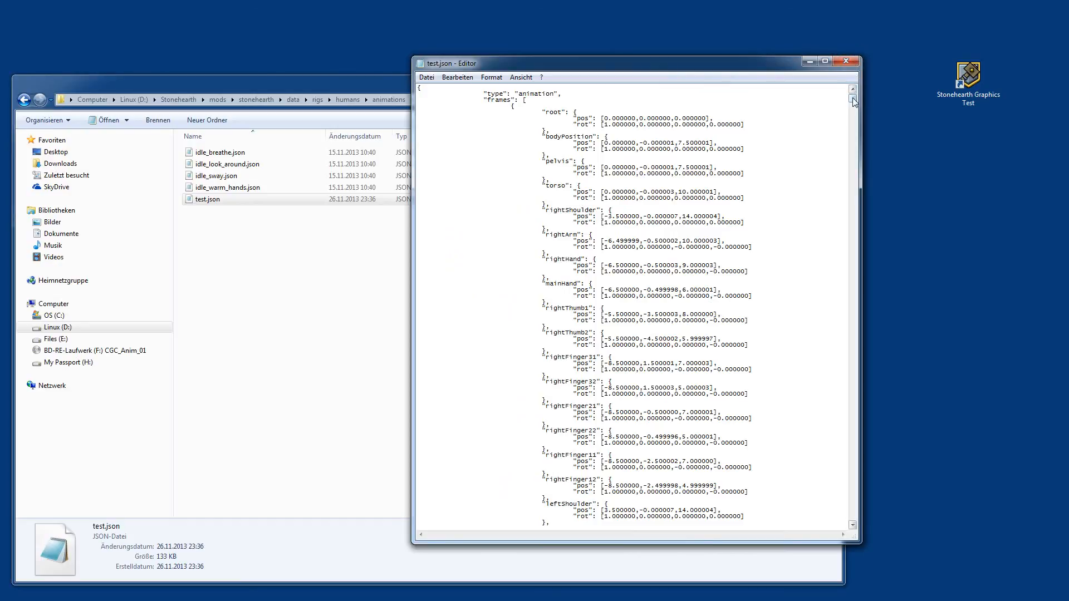
{"action": "left_click", "coordinate": [846, 61]}
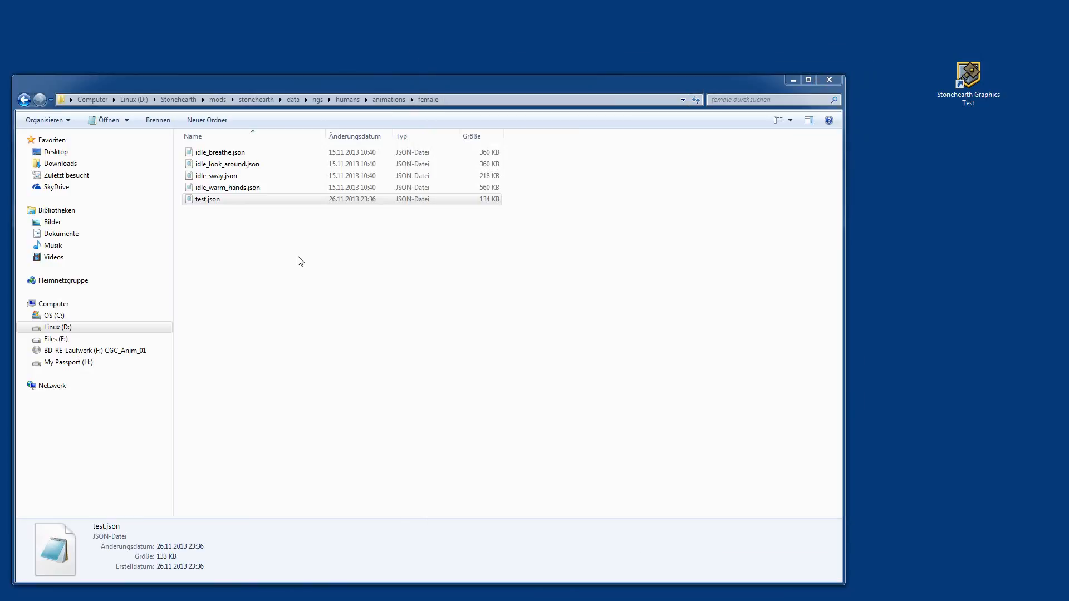
Step: Back up the original idle_breathe.json by renaming it to idle_breathe.json.save
{"action": "left_click", "coordinate": [216, 156]}
{"action": "left_click", "coordinate": [201, 154]}
{"action": "left_click", "coordinate": [223, 152]}
{"action": "type", "text": ".sav"}
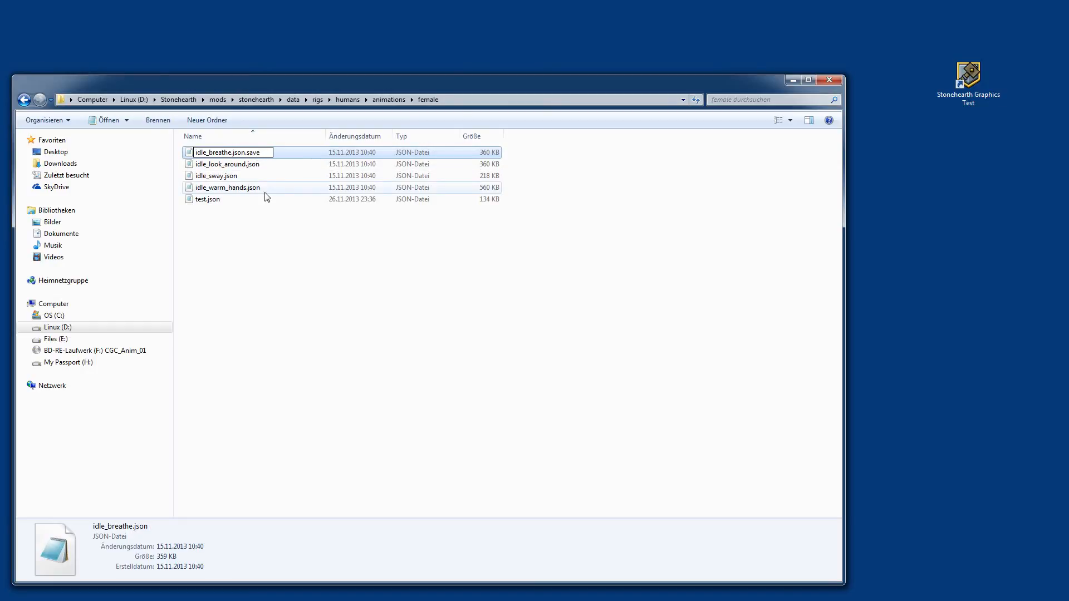
{"action": "type", "text": "e"}
{"action": "key", "text": "Return"}
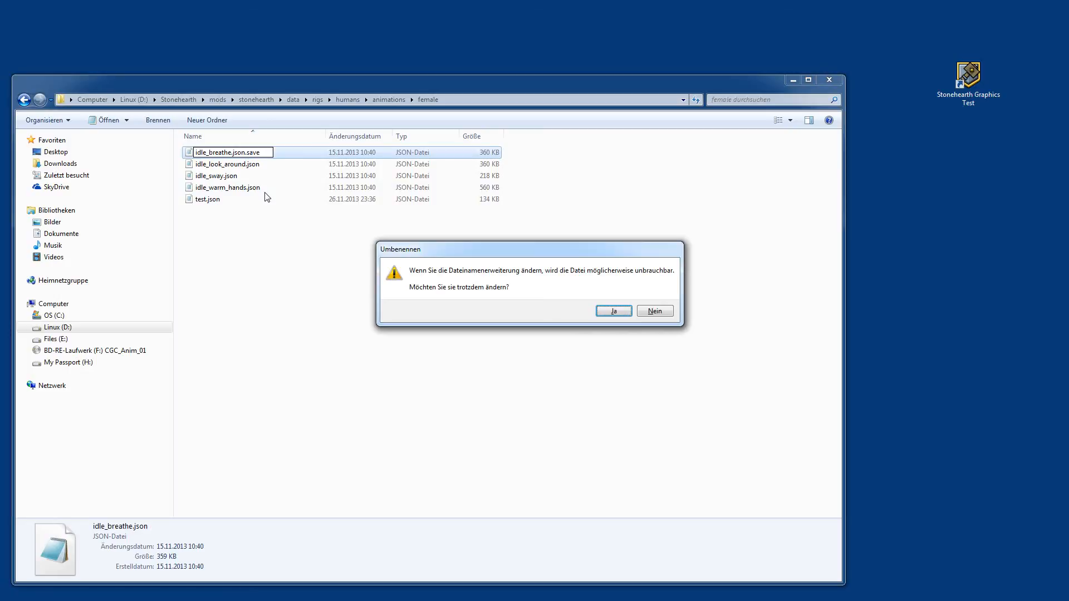
{"action": "key", "text": "Return"}
Step: Rename test.json to idle_breathe.json in the female animations folder
{"action": "left_click", "coordinate": [210, 200]}
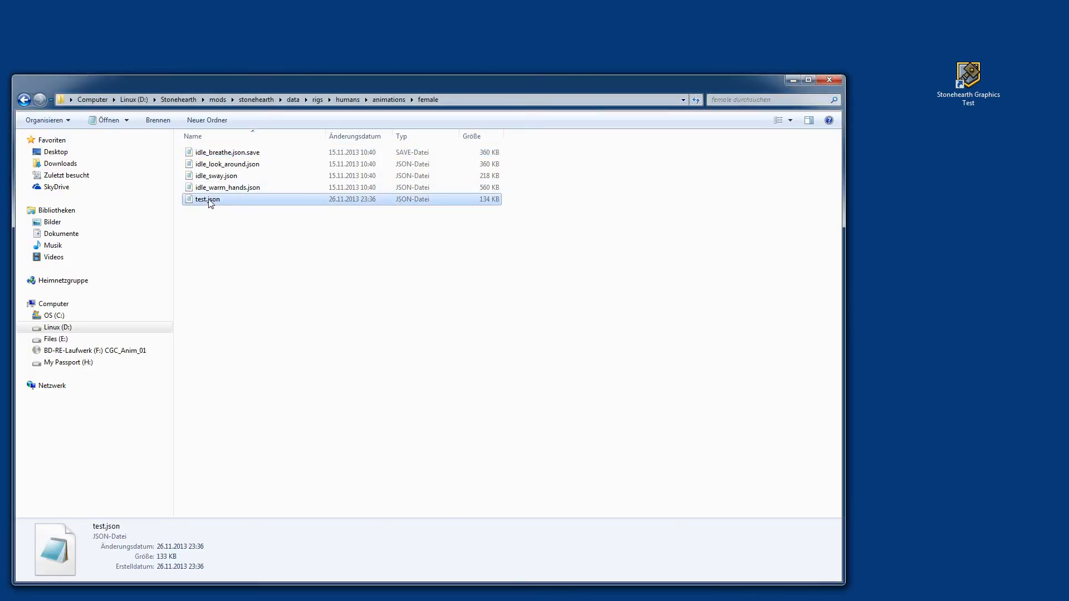
{"action": "left_click", "coordinate": [207, 200]}
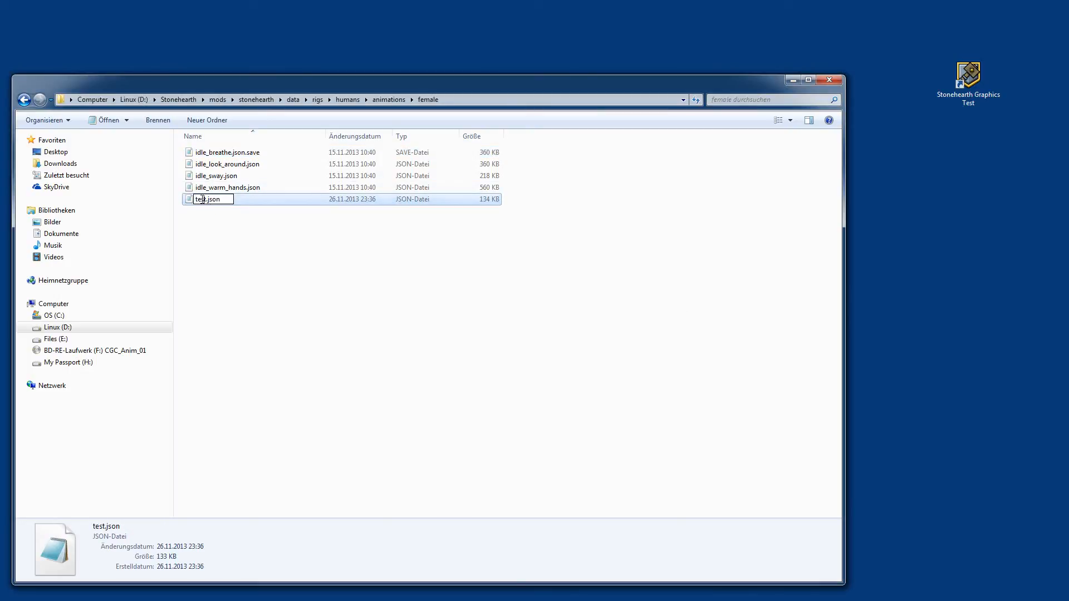
{"action": "type", "text": "idle_breathe"}
{"action": "key", "text": "Return"}
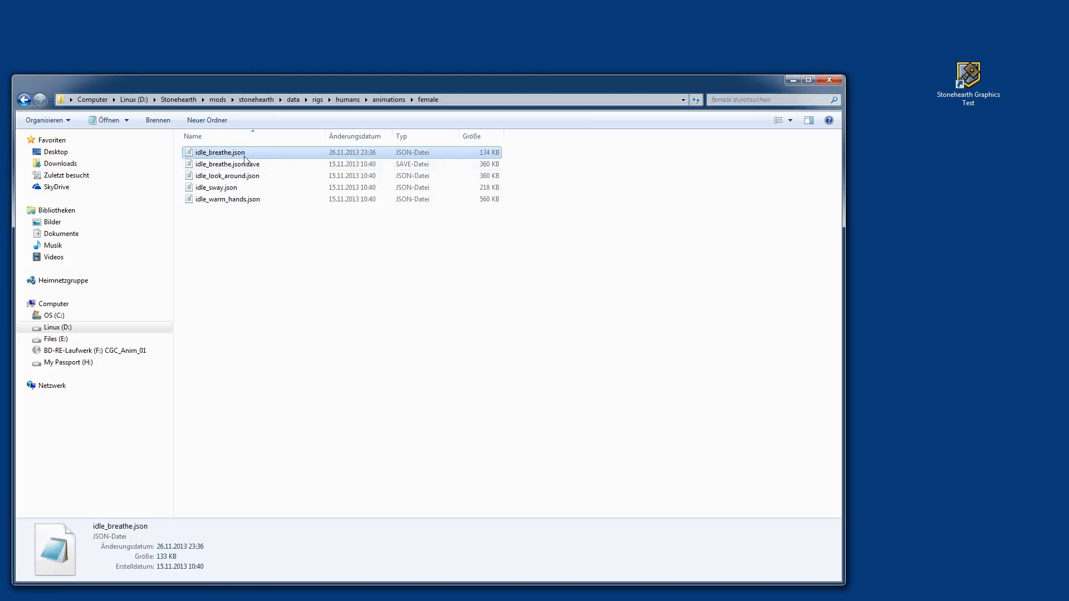
Step: Go to the mods folder and compress the stonehearth folder into stonehearth.zip with 7-Zip
{"action": "left_click", "coordinate": [218, 99]}
{"action": "right_click", "coordinate": [218, 152]}
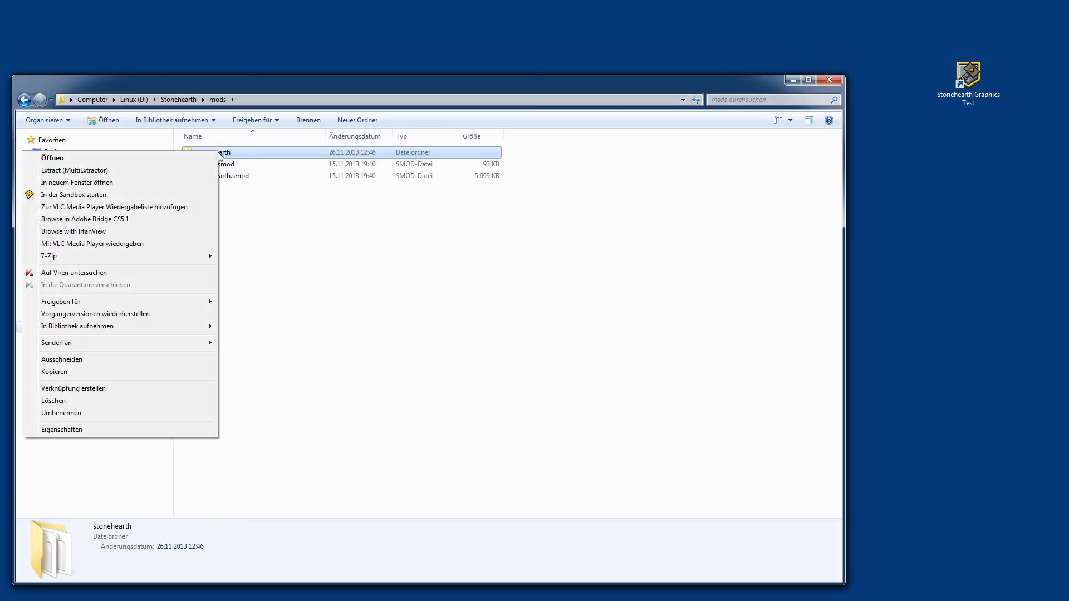
{"action": "mouse_move", "coordinate": [165, 262]}
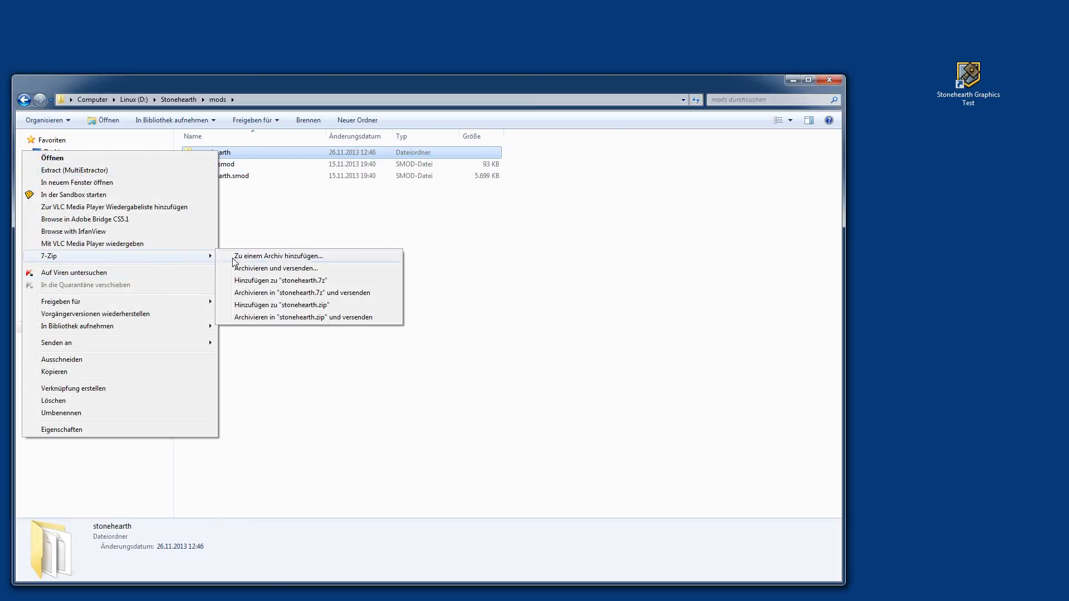
{"action": "left_click", "coordinate": [260, 306]}
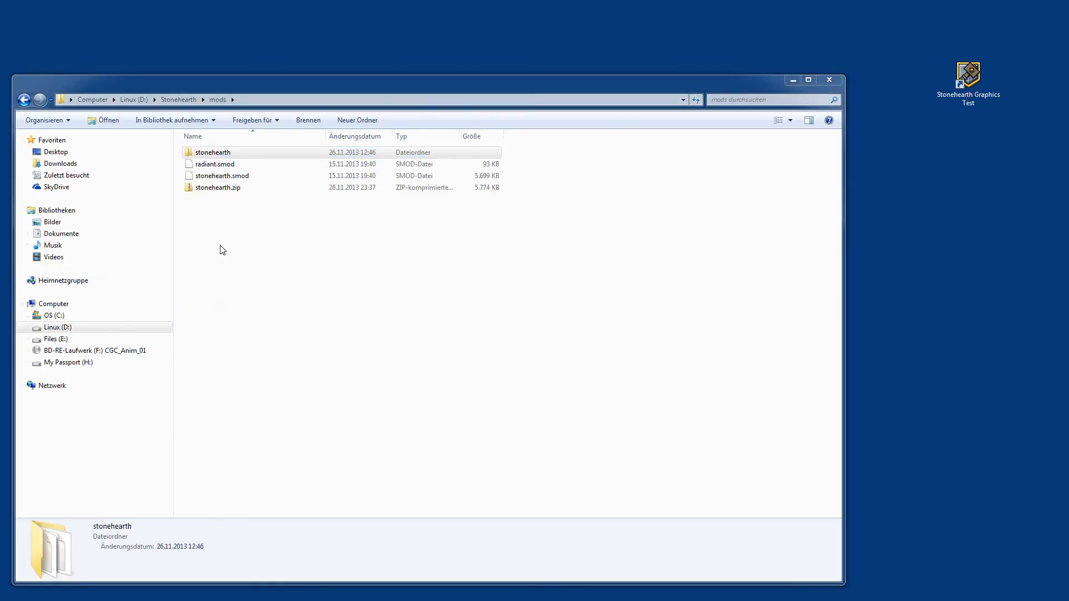
Step: Back up the original stonehearth.smod by renaming it to stonehearth.smod.save
{"action": "left_click", "coordinate": [241, 178]}
{"action": "key", "text": "F2"}
{"action": "key", "text": "End"}
{"action": "type", "text": ".save"}
{"action": "key", "text": "Return"}
{"action": "key", "text": "Return"}
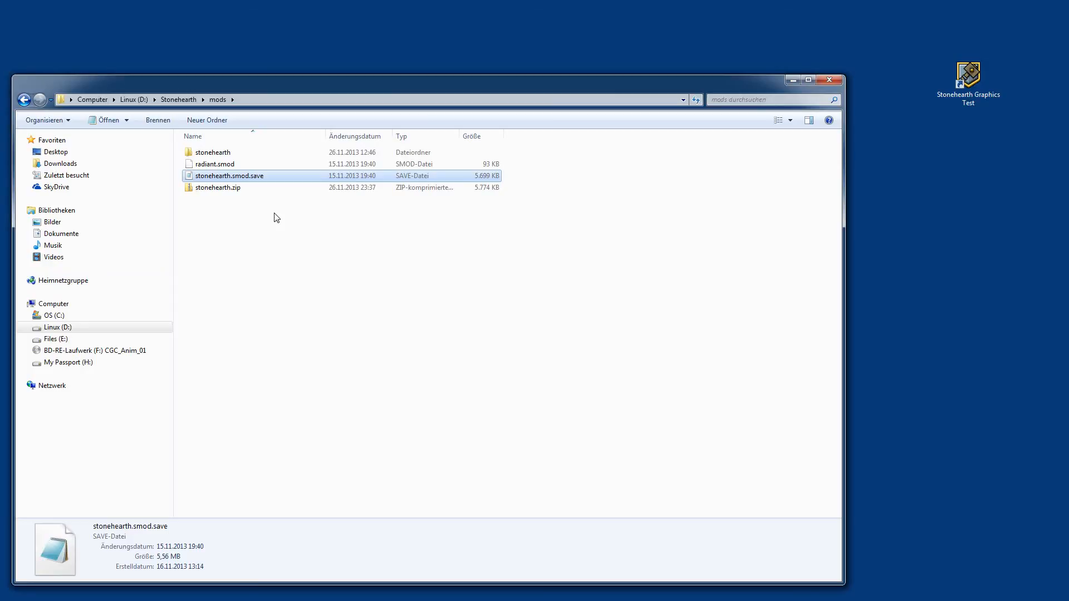
Step: Rename stonehearth.zip to stonehearth.smod and clear the file selection
{"action": "left_click", "coordinate": [237, 189]}
{"action": "key", "text": "F2"}
{"action": "key", "text": "End"}
{"action": "key", "text": "BackSpace"}
{"action": "key", "text": "BackSpace"}
{"action": "key", "text": "BackSpace"}
{"action": "type", "text": "smod"}
{"action": "key", "text": "Return"}
{"action": "key", "text": "Return"}
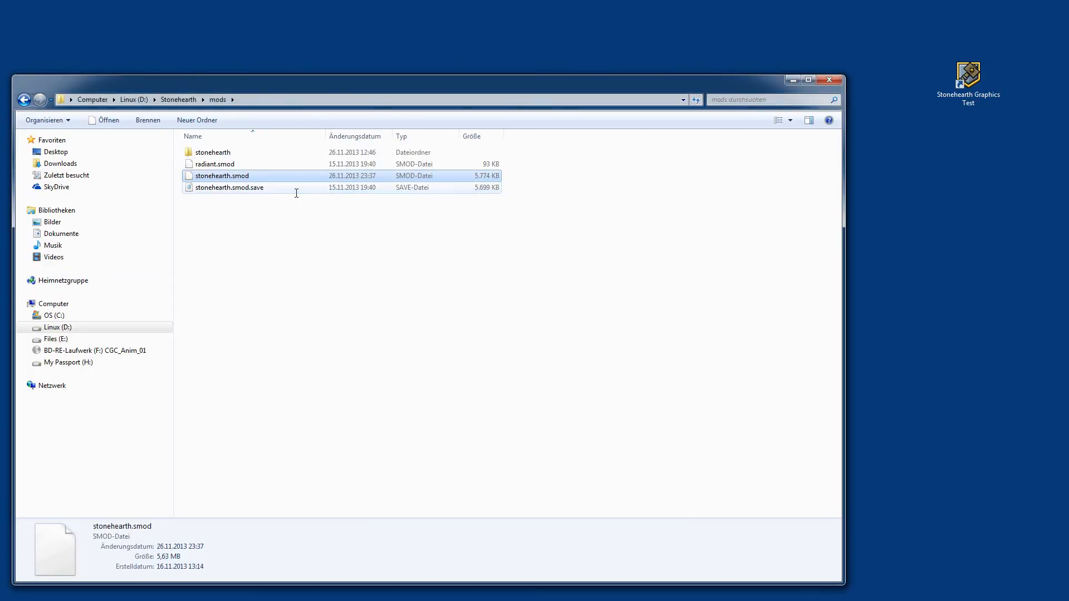
{"action": "left_click", "coordinate": [333, 315]}
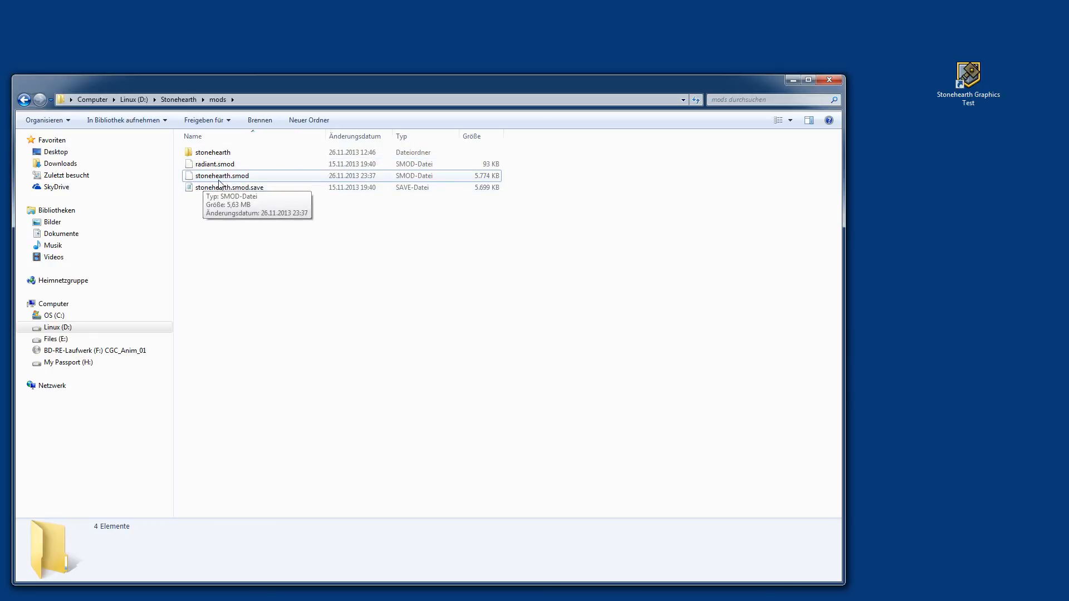
Step: Launch Stonehearth Graphics Test from the desktop and maximize its window
{"action": "left_click", "coordinate": [971, 83]}
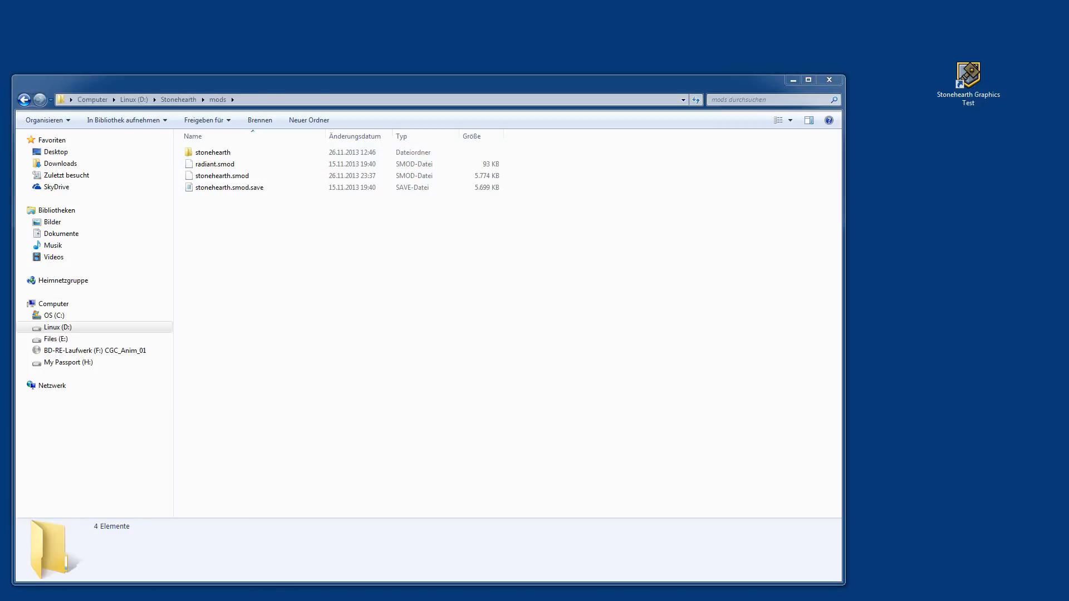
{"action": "double_click", "coordinate": [967, 71]}
{"action": "double_click", "coordinate": [969, 78]}
{"action": "left_click_drag", "start_coordinate": [0, 130], "coordinate": [502, 48]}
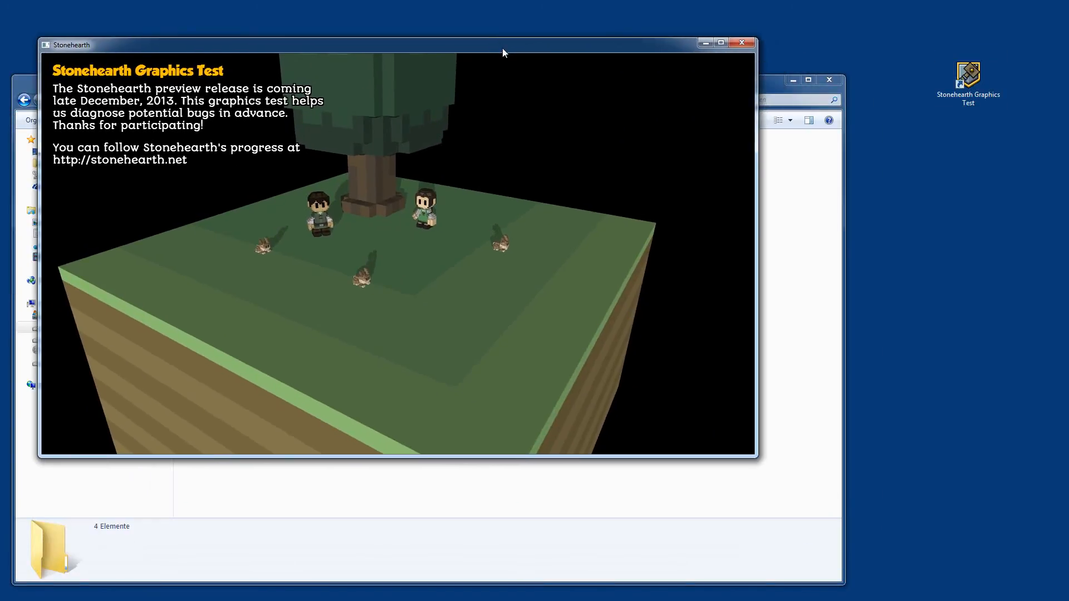
{"action": "left_click", "coordinate": [721, 43]}
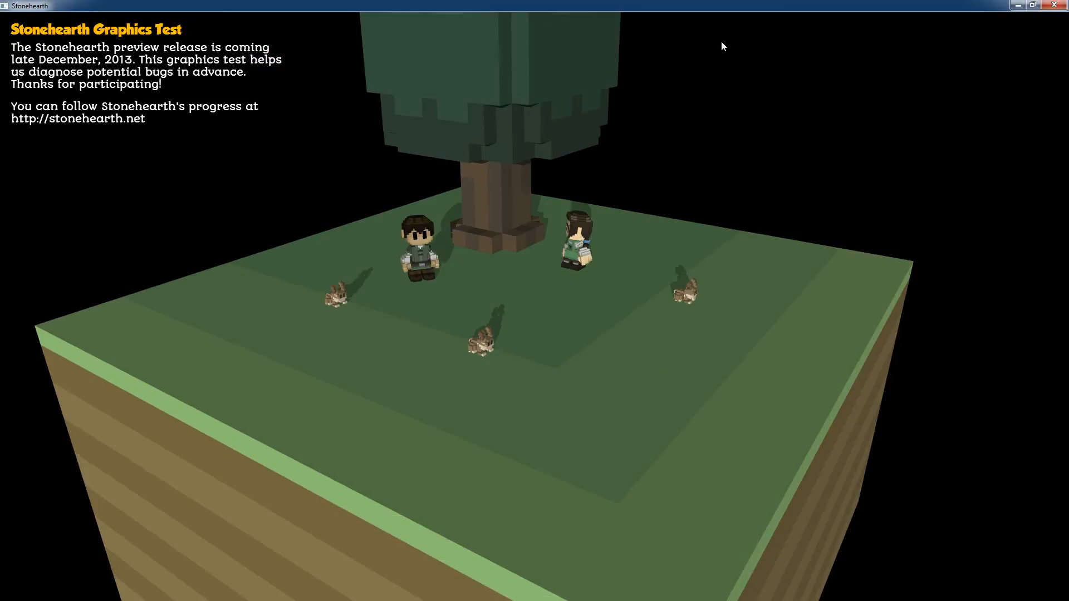
Step: Examine the female character's idle animation in the game scene from several angles and distances
{"action": "scroll", "coordinate": [577, 253], "scroll_direction": "up", "scroll_amount": 1}
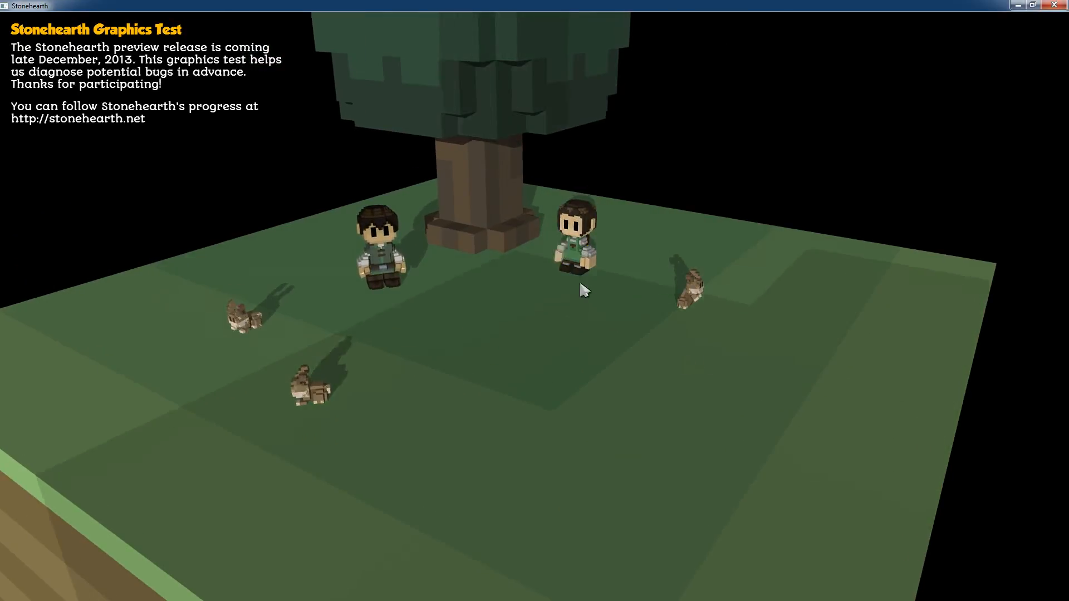
{"action": "middle_click_drag", "start_coordinate": [656, 412], "coordinate": [712, 398]}
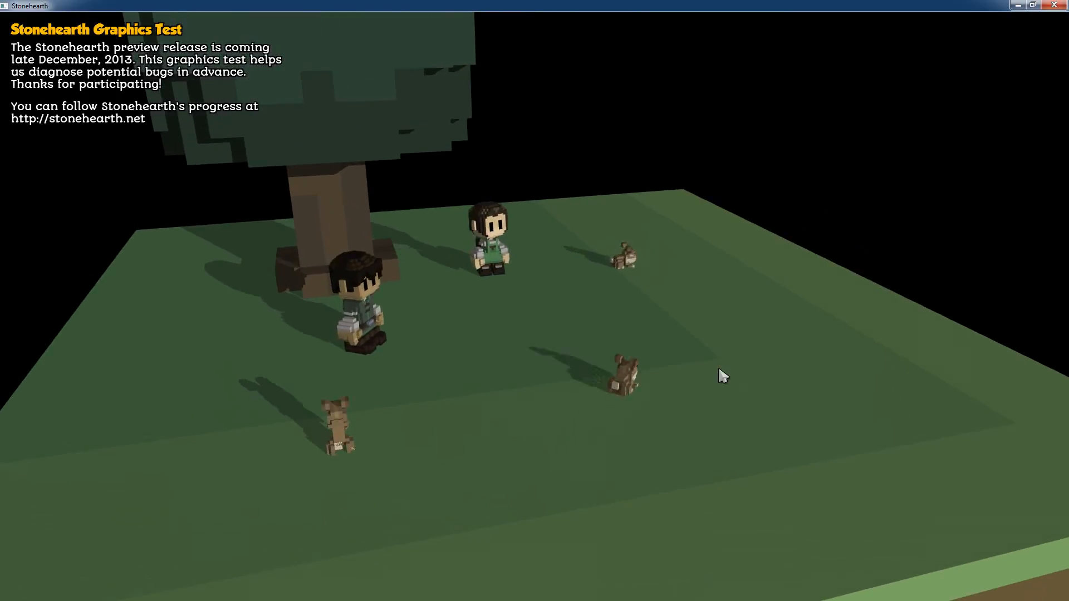
{"action": "middle_click_drag", "start_coordinate": [506, 333], "coordinate": [747, 365]}
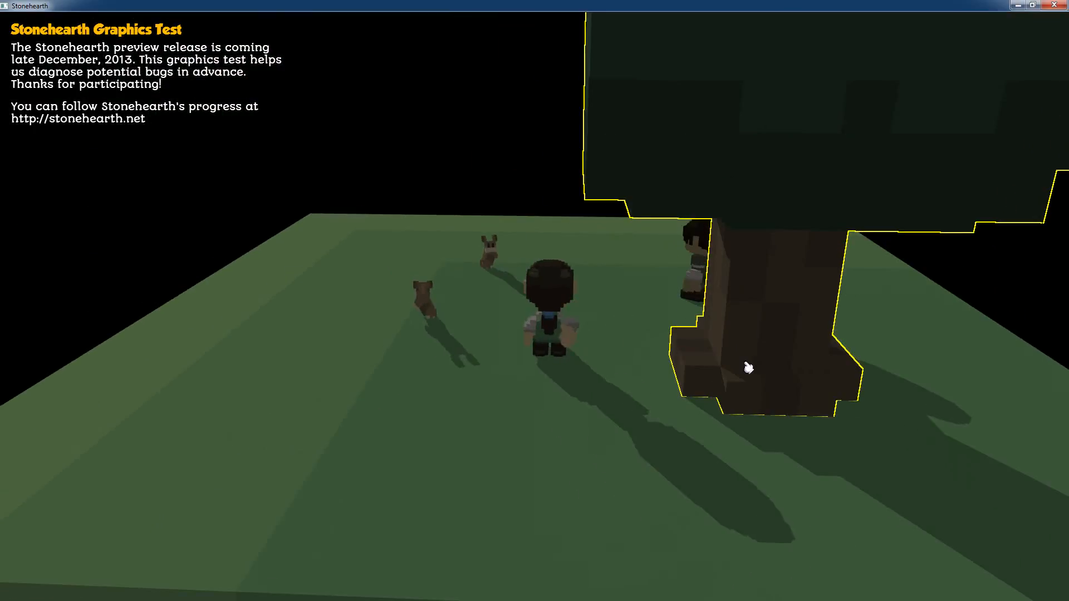
{"action": "middle_click_drag", "start_coordinate": [885, 449], "coordinate": [573, 400]}
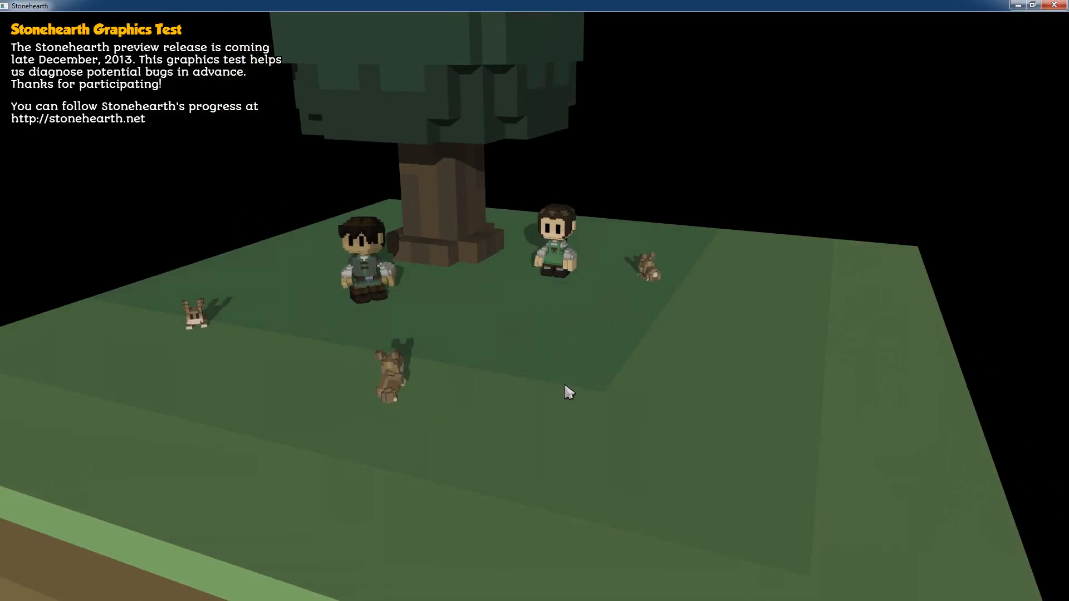
{"action": "scroll", "coordinate": [568, 377], "scroll_direction": "down", "scroll_amount": 5}
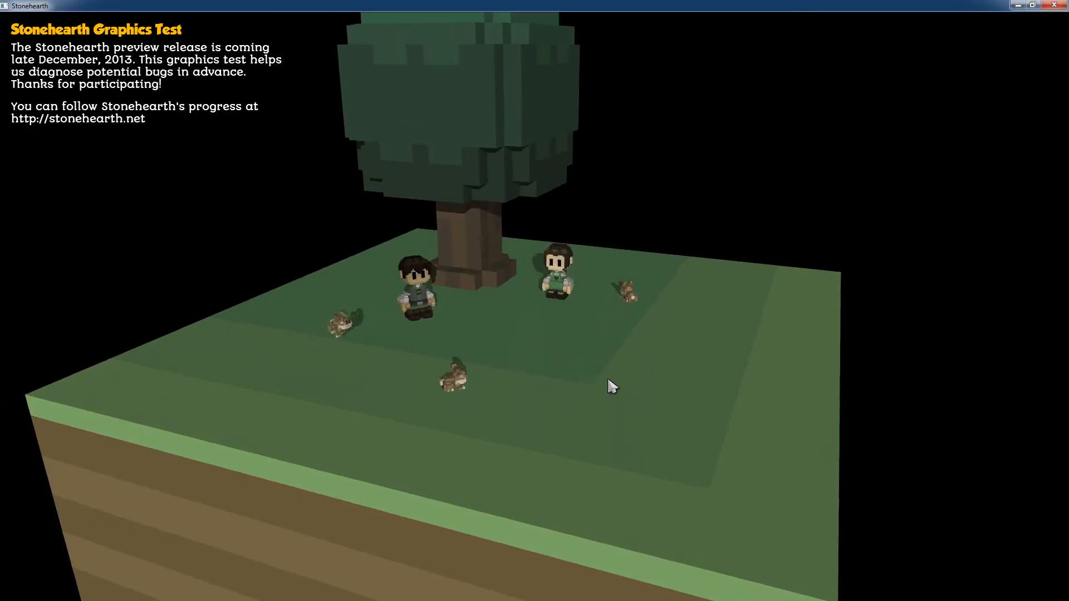
{"action": "scroll", "coordinate": [582, 327], "scroll_direction": "up", "scroll_amount": 3}
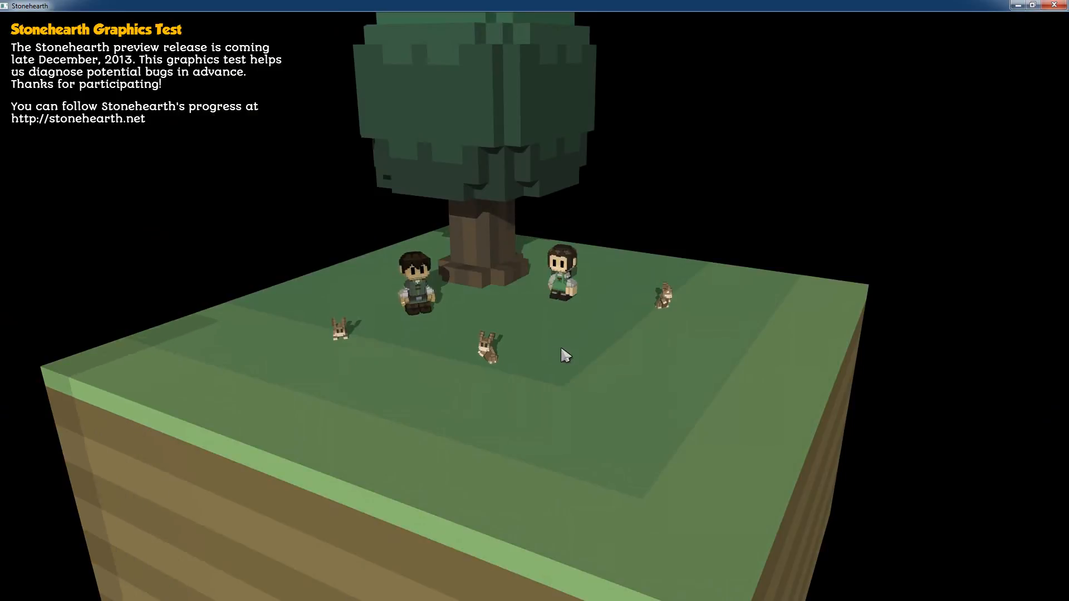
{"action": "scroll", "coordinate": [566, 370], "scroll_direction": "down", "scroll_amount": 3}
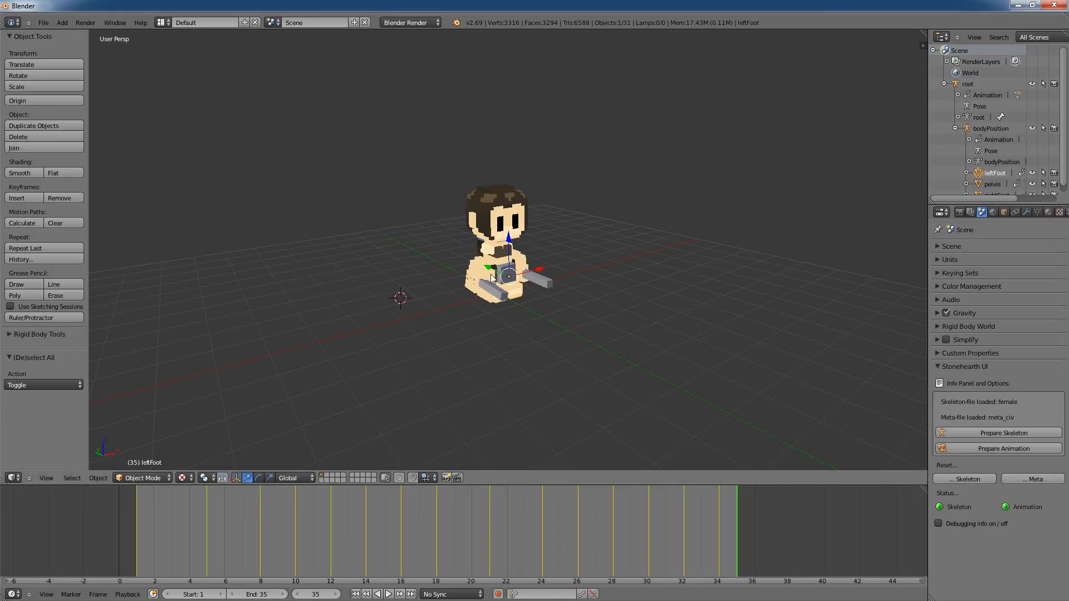
{"action": "middle_click_drag", "start_coordinate": [566, 347], "coordinate": [429, 375]}
{"action": "middle_click_drag", "start_coordinate": [416, 313], "coordinate": [476, 324]}
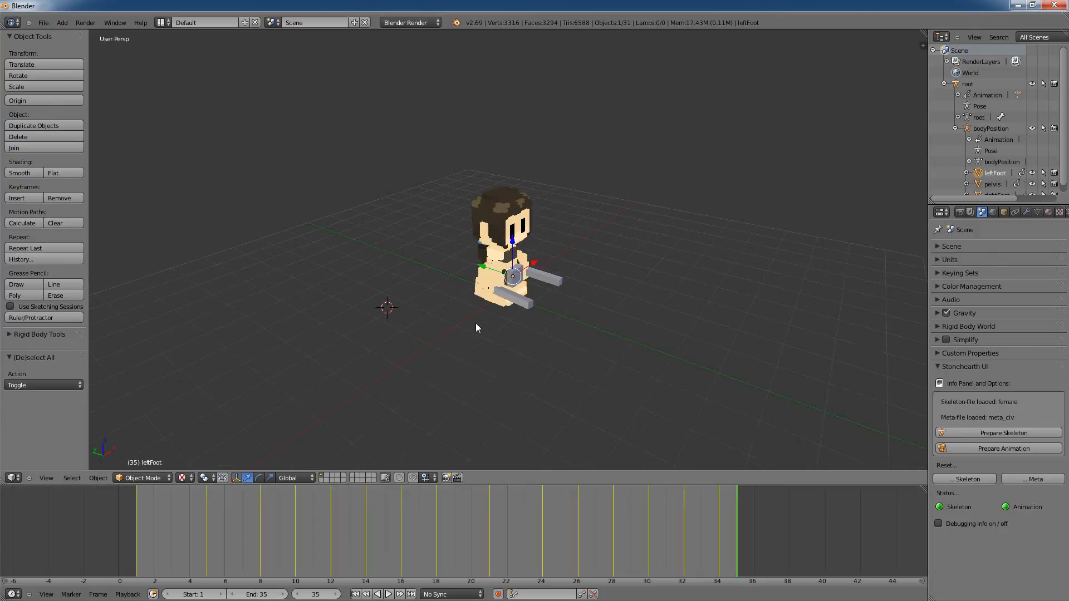
{"action": "middle_click_drag", "start_coordinate": [452, 381], "coordinate": [412, 372]}
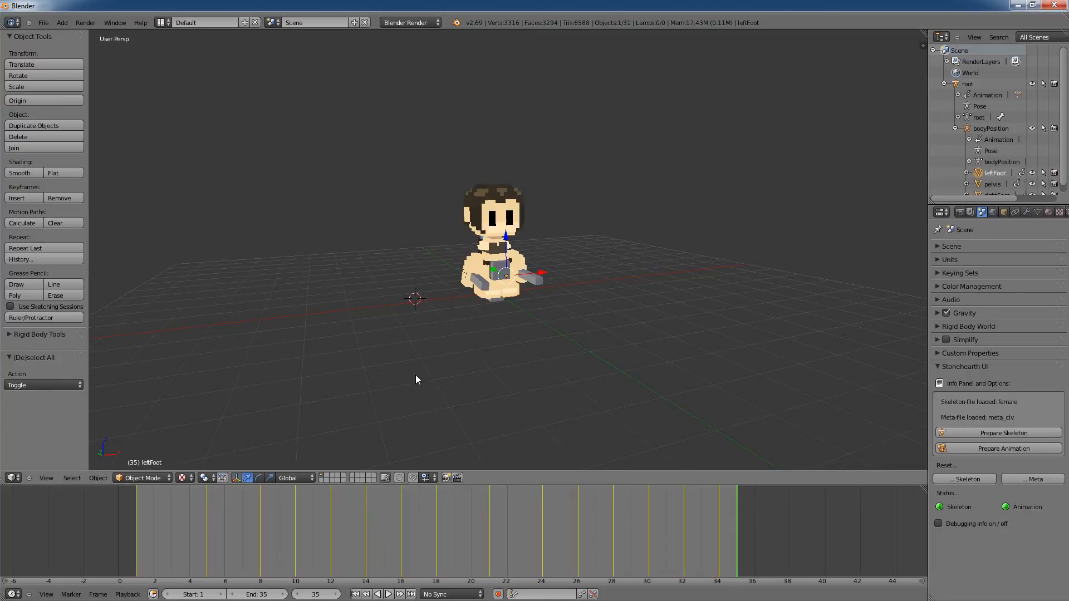
{"action": "middle_click_drag", "start_coordinate": [410, 362], "coordinate": [420, 358]}
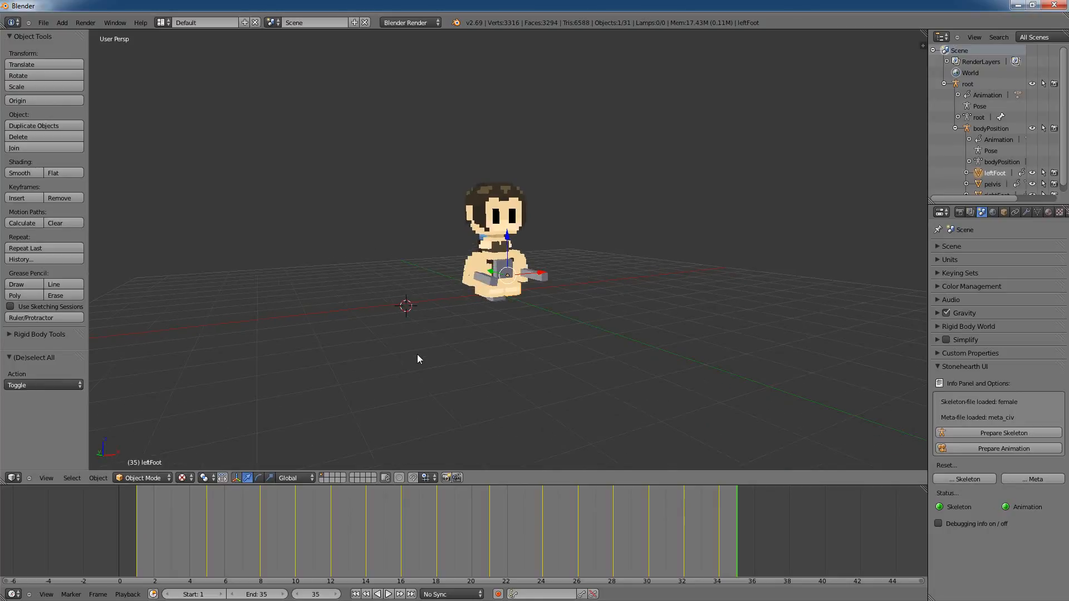